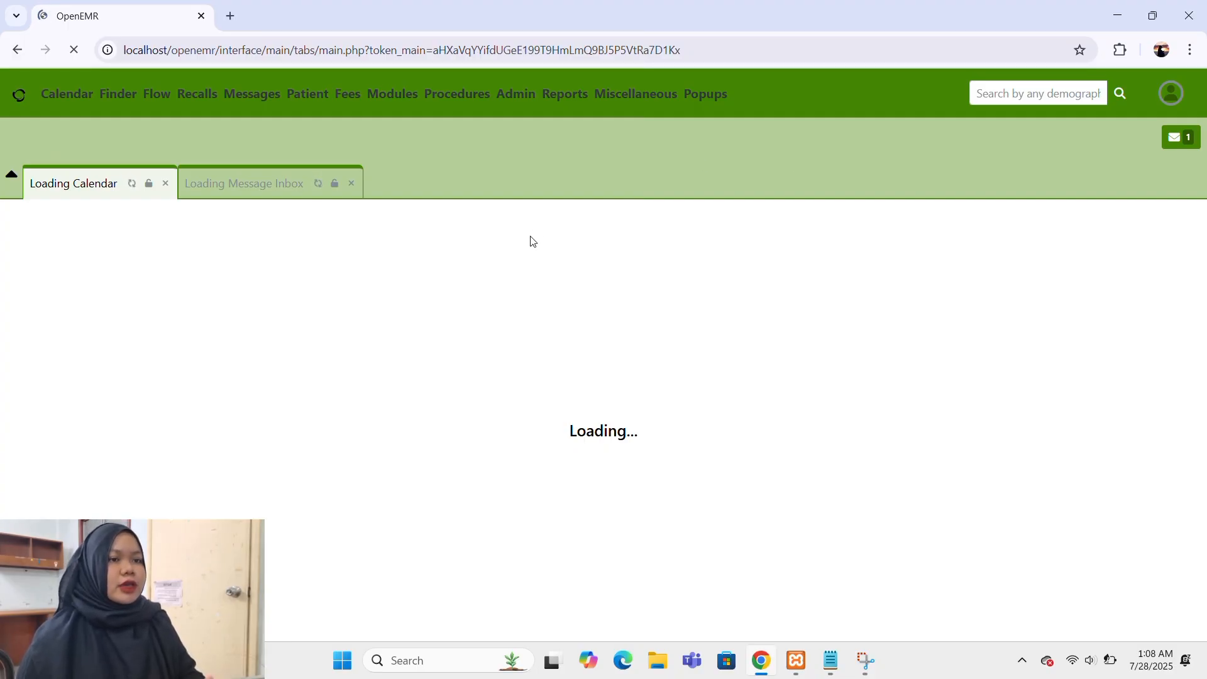
Open the form for adding a new patient and enter the patient's first and last name.
mouse_move(315, 109)
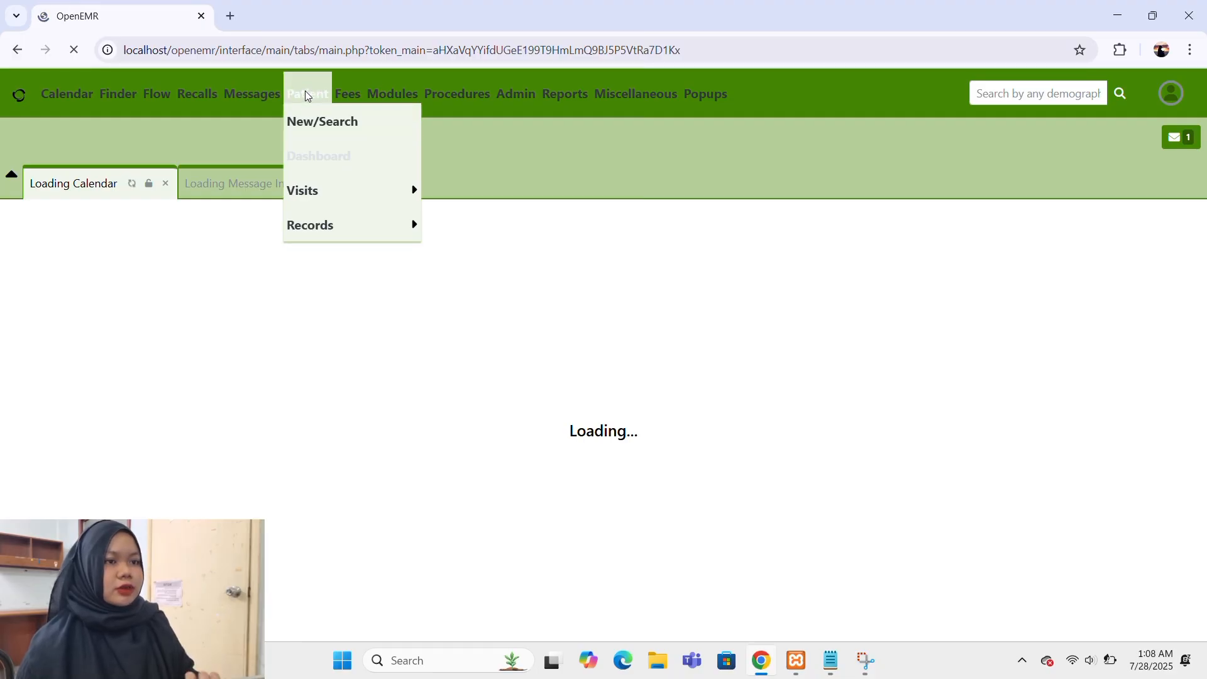
left_click(307, 124)
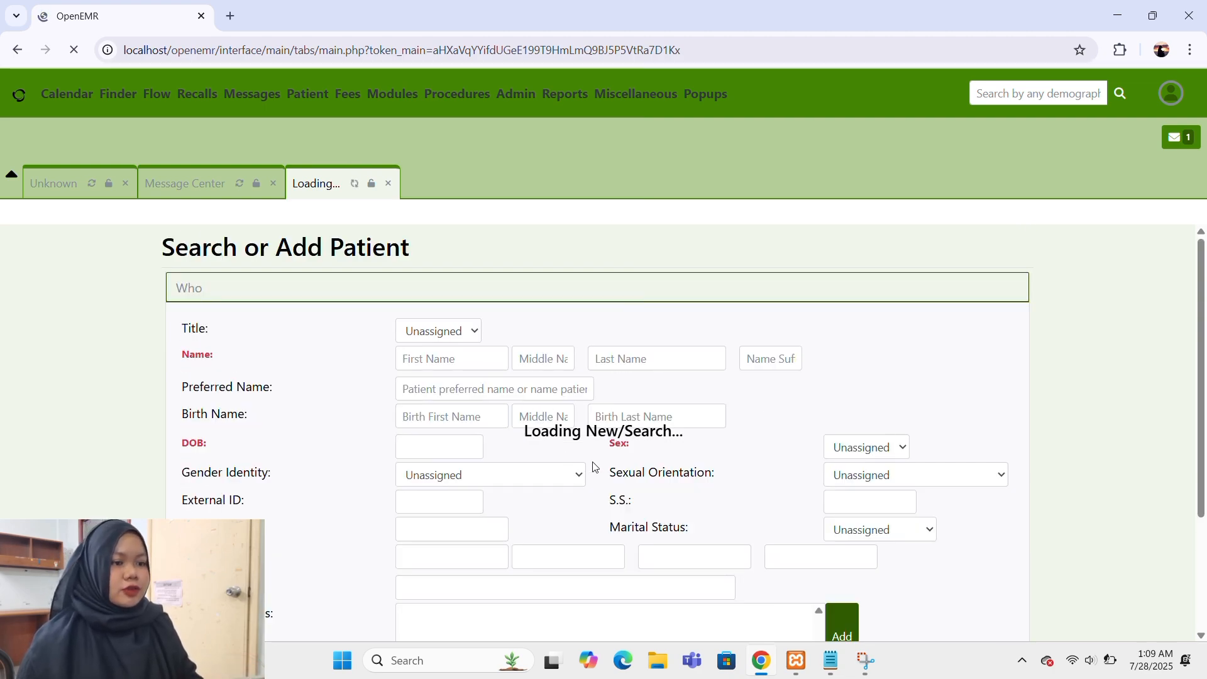
left_click(454, 364)
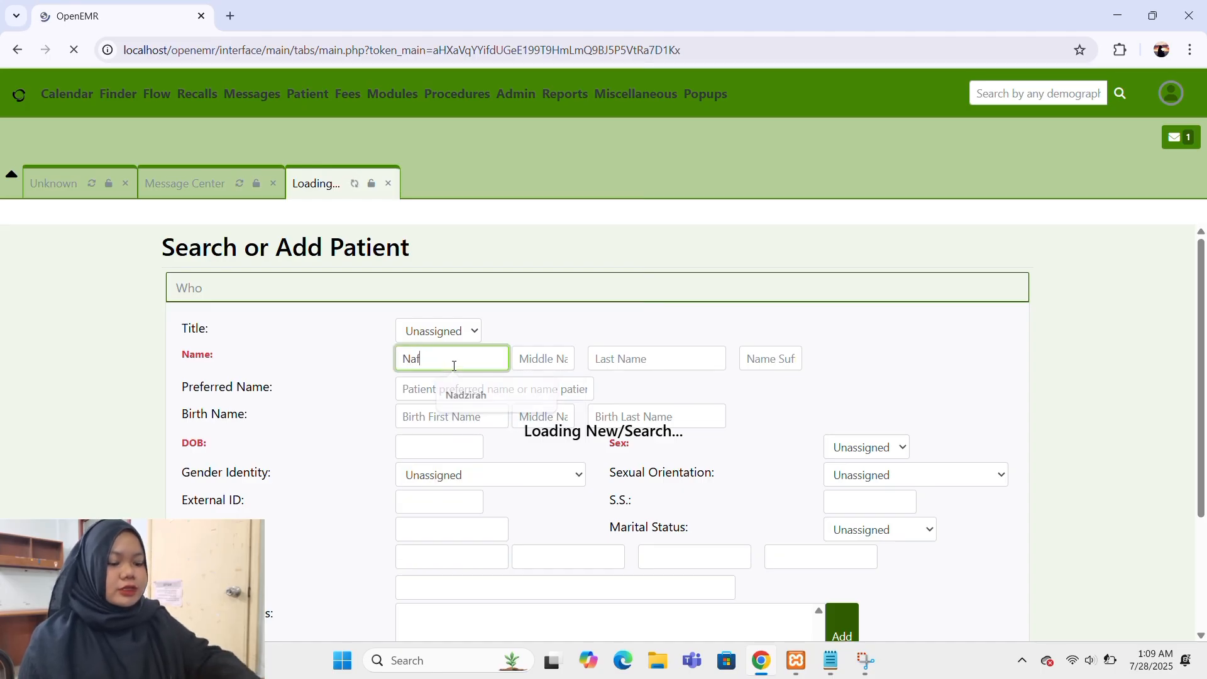
left_click(619, 357)
type("Mu")
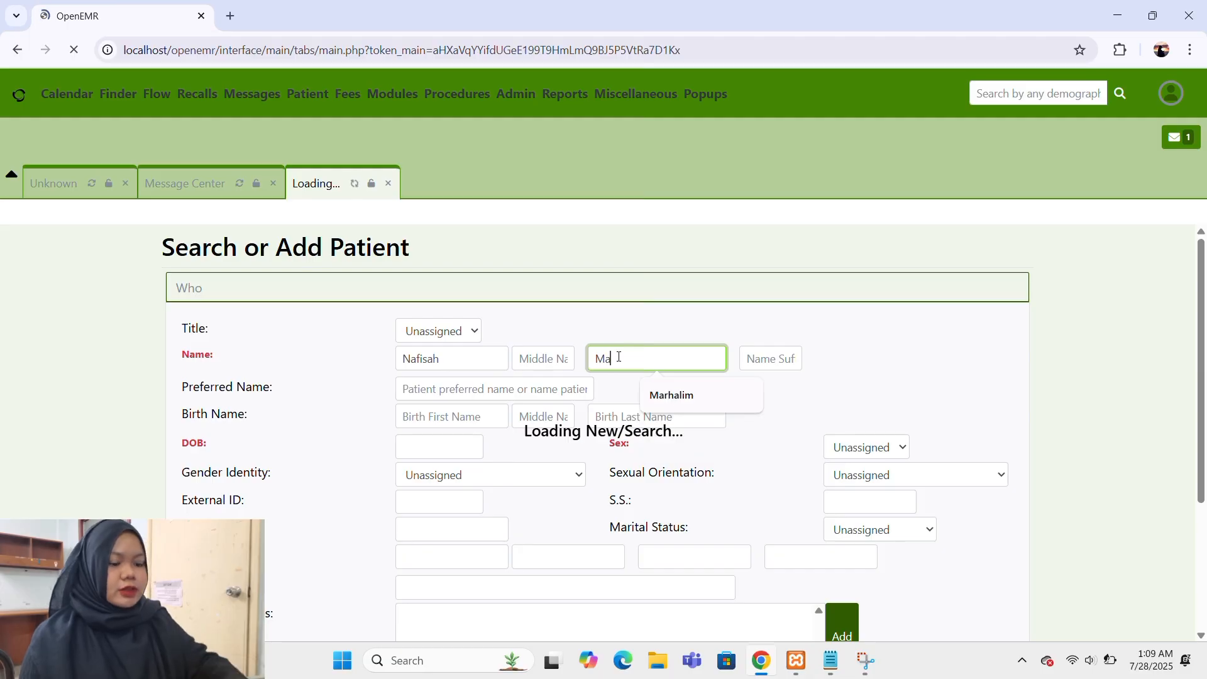
key("BackSpace")
key("BackSpace")
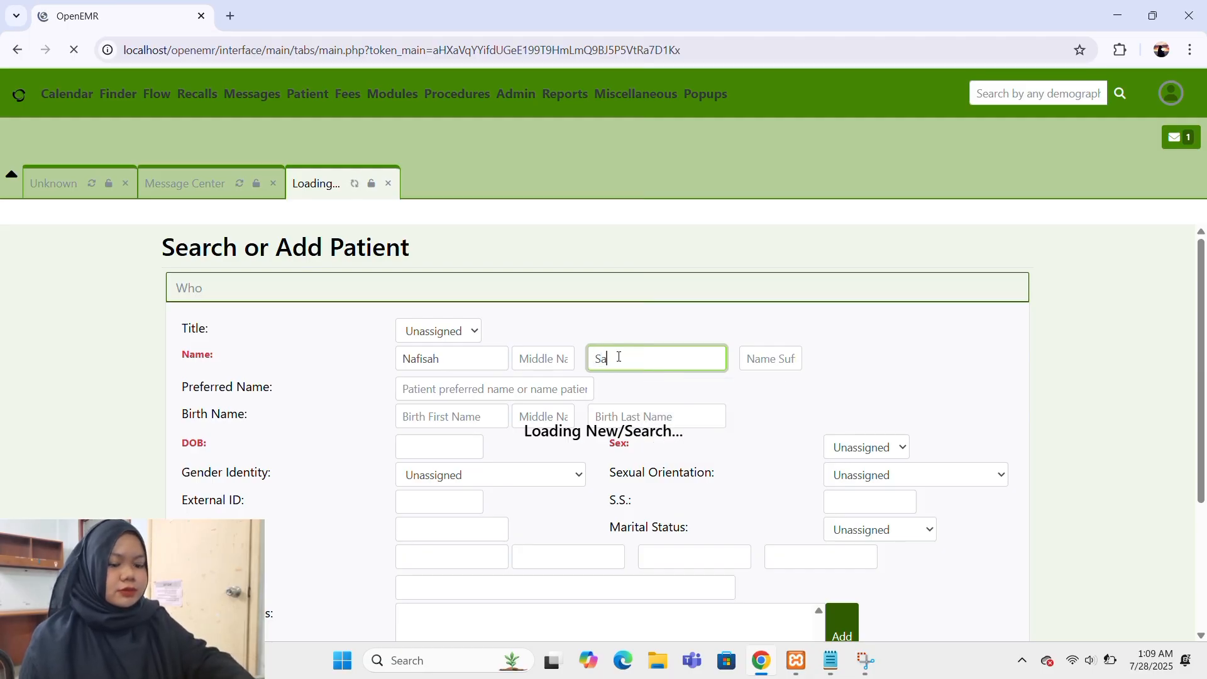
Enter the patient's birth first name.
scroll(619, 357, "down", 2)
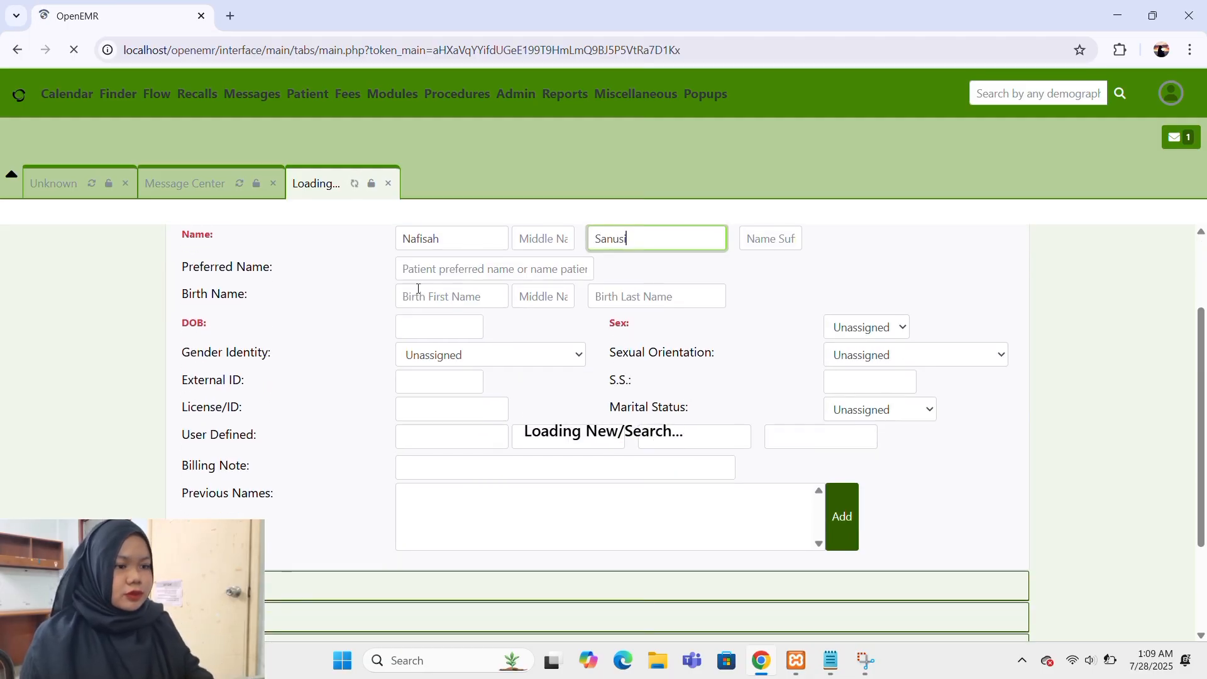
left_click(456, 299)
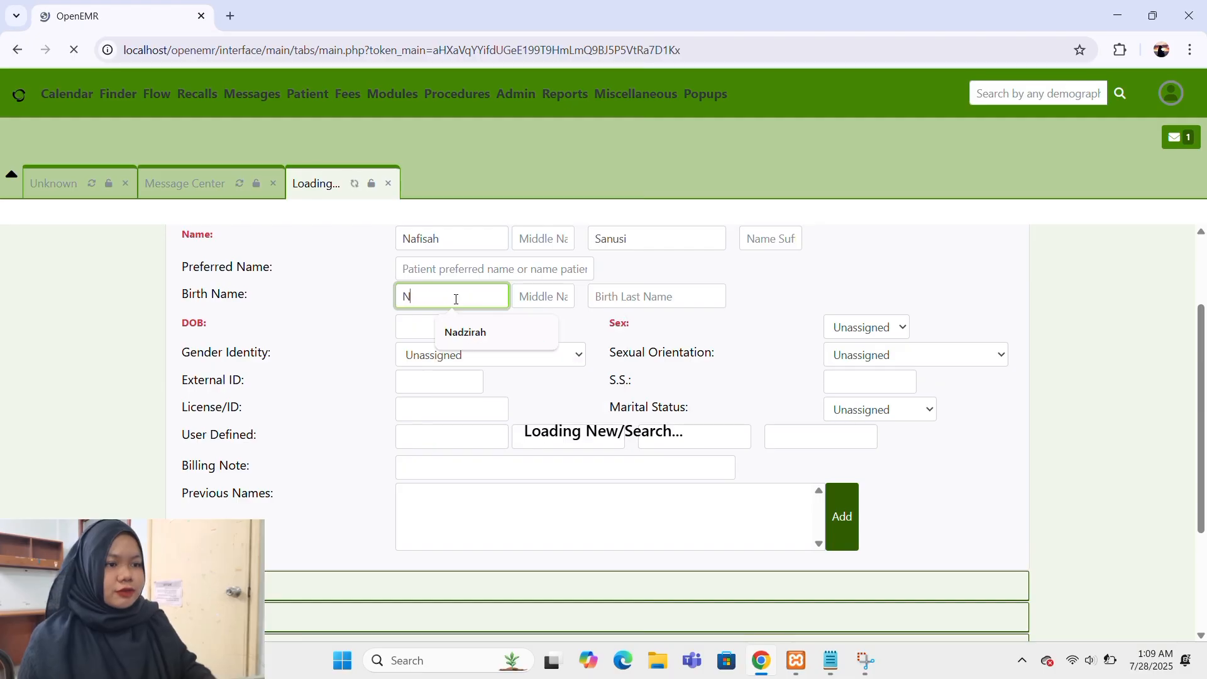
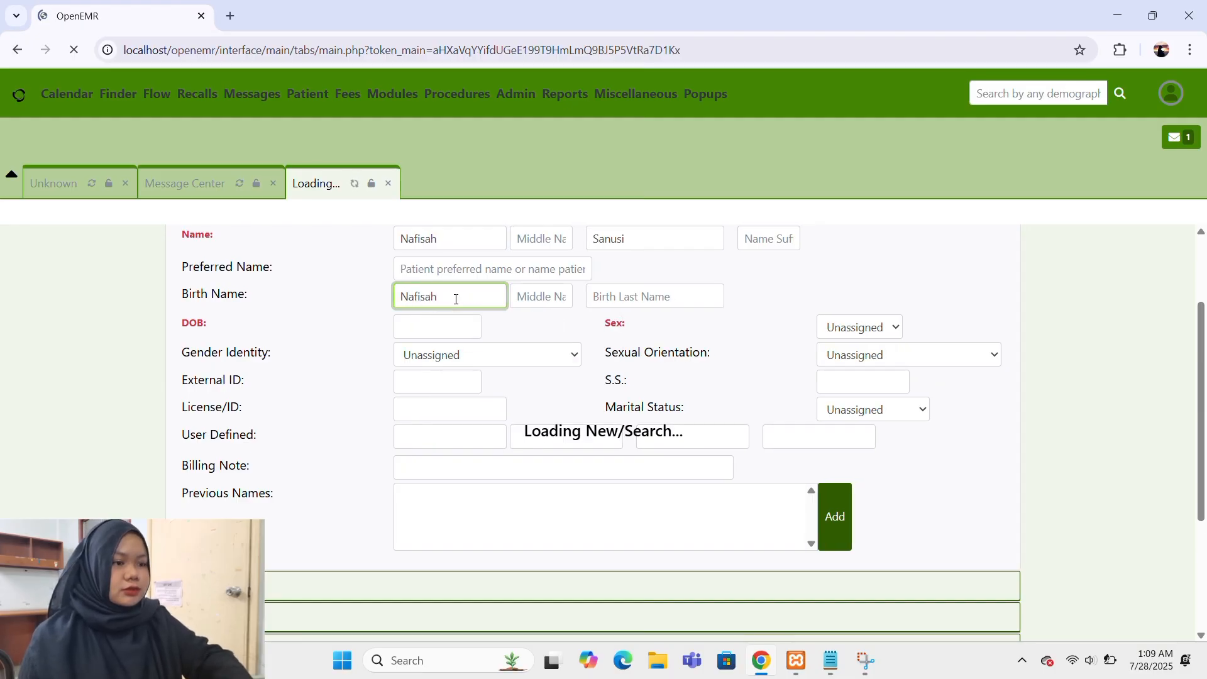
Set the patient's date of birth by choosing the year, month and day from the calendar.
left_click(473, 338)
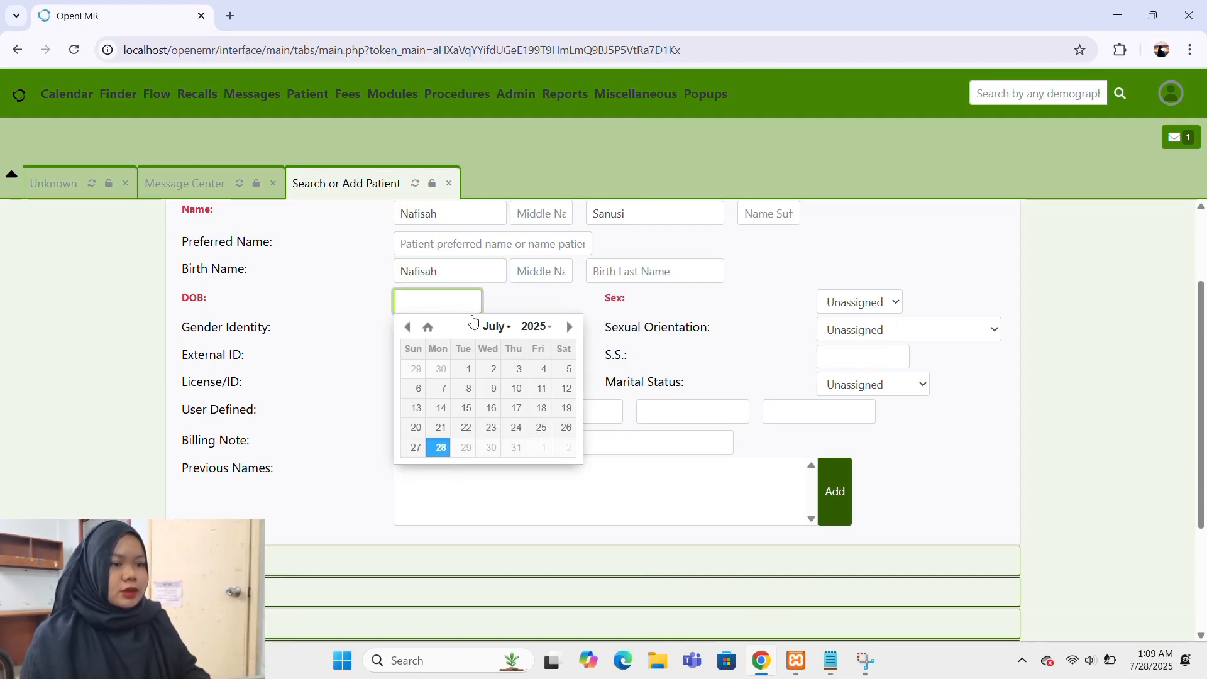
left_click(534, 333)
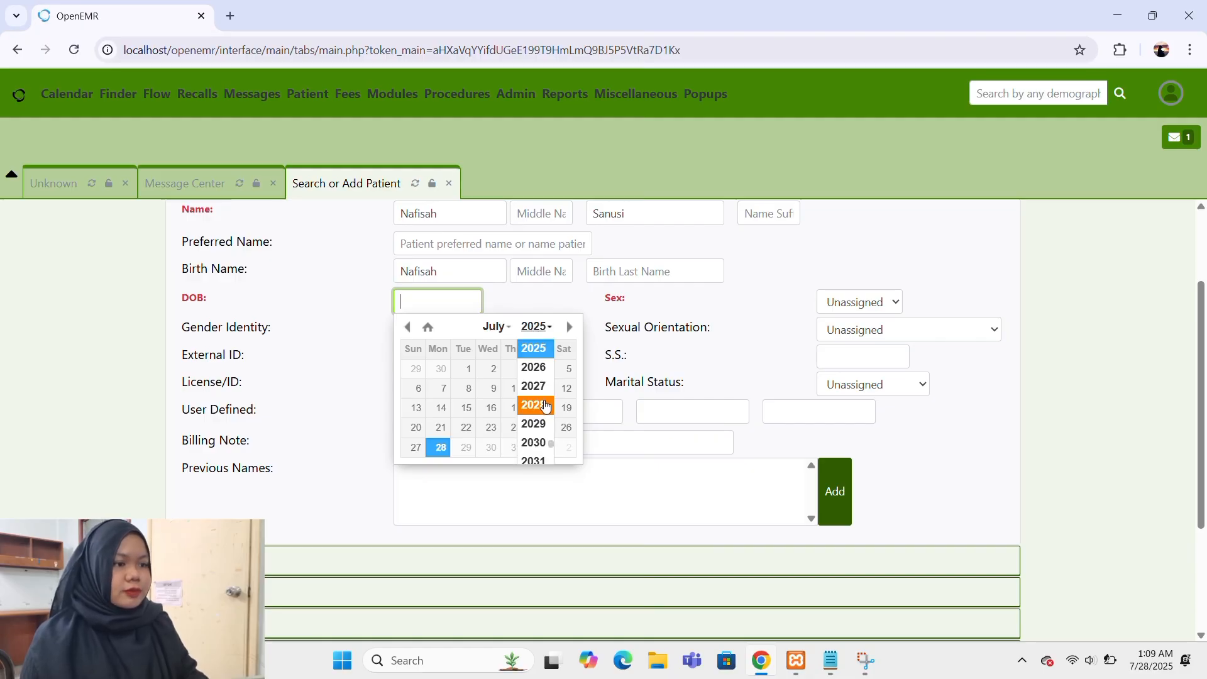
scroll(546, 407, "up", 5)
scroll(546, 407, "up", 8)
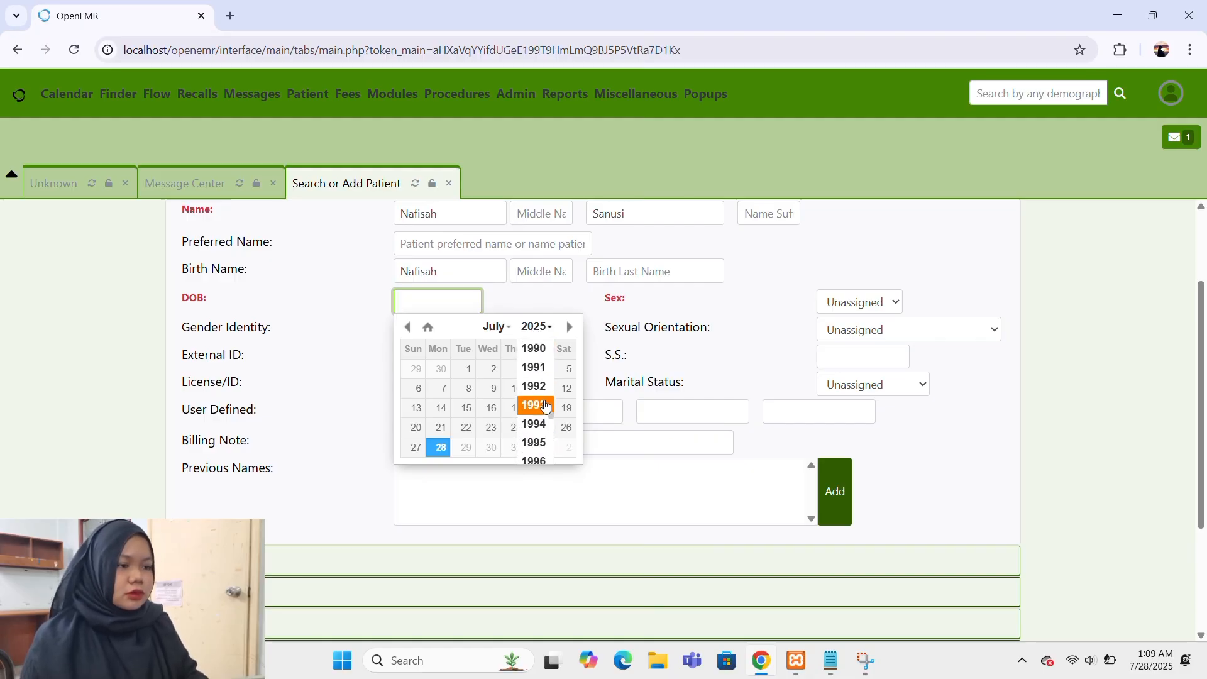
left_click(545, 386)
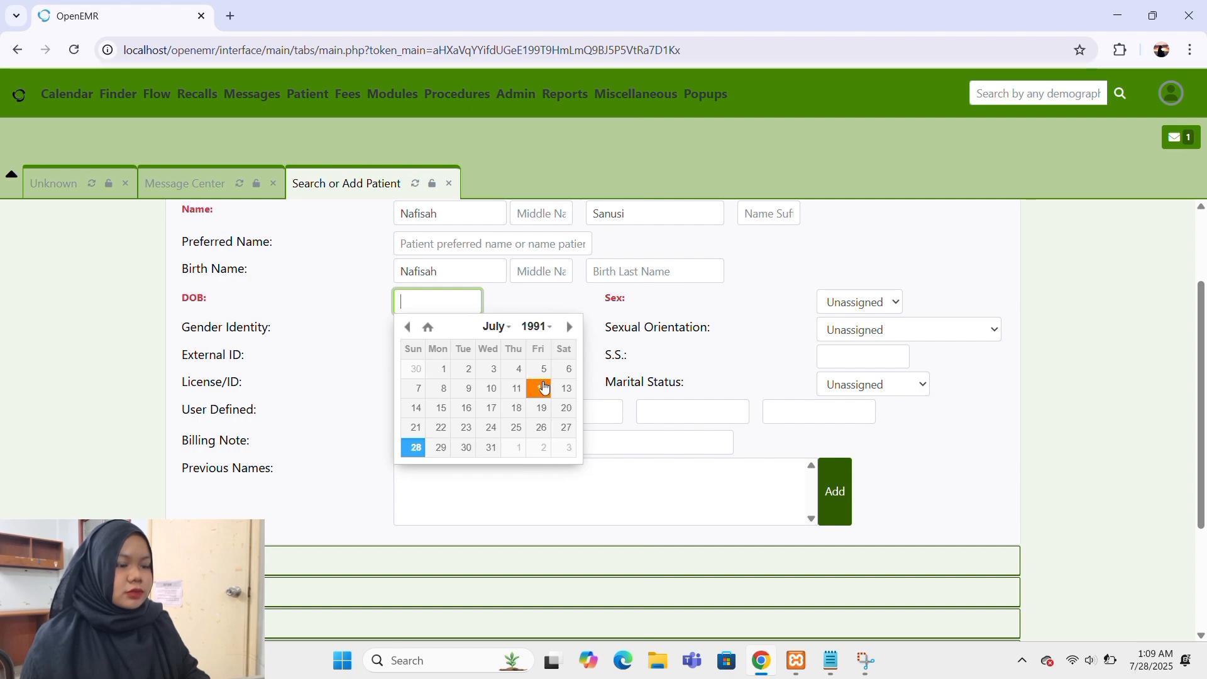
left_click(569, 333)
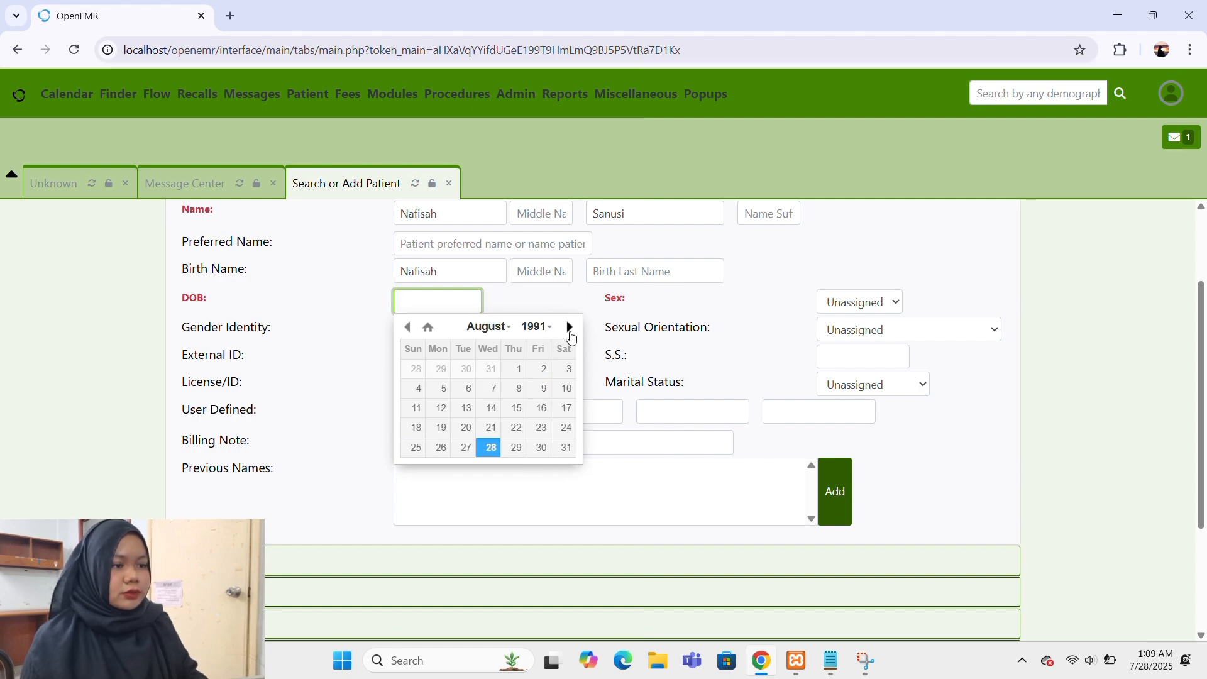
left_click(570, 335)
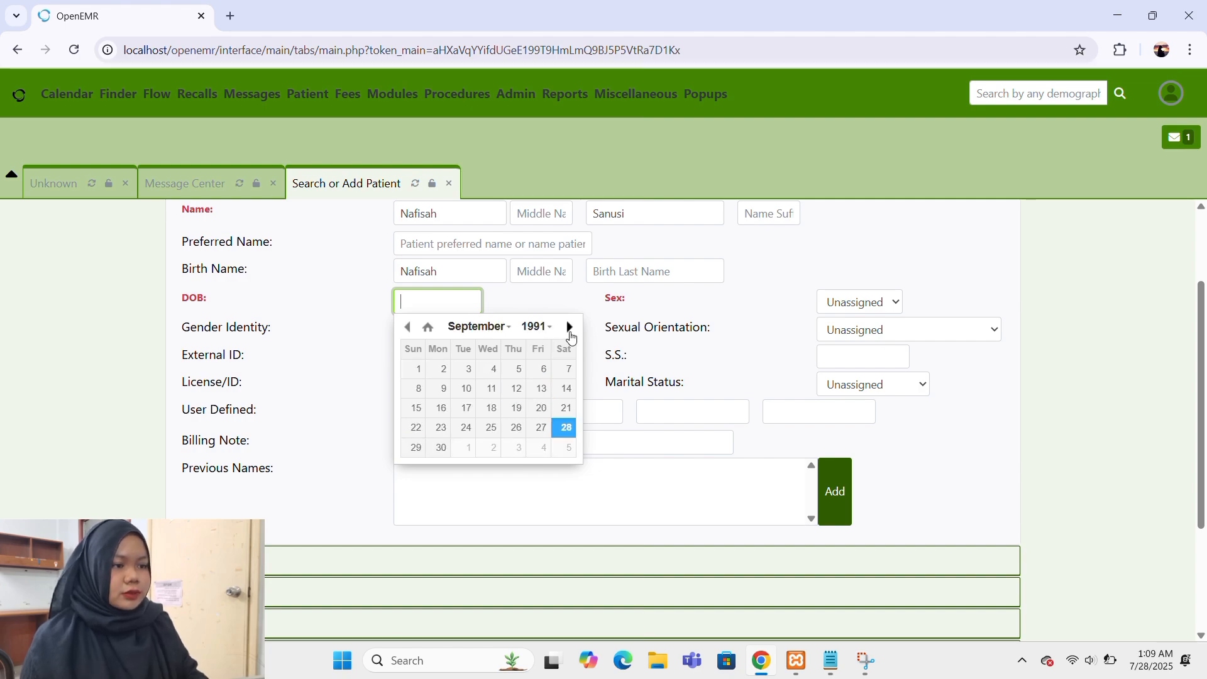
left_click(494, 370)
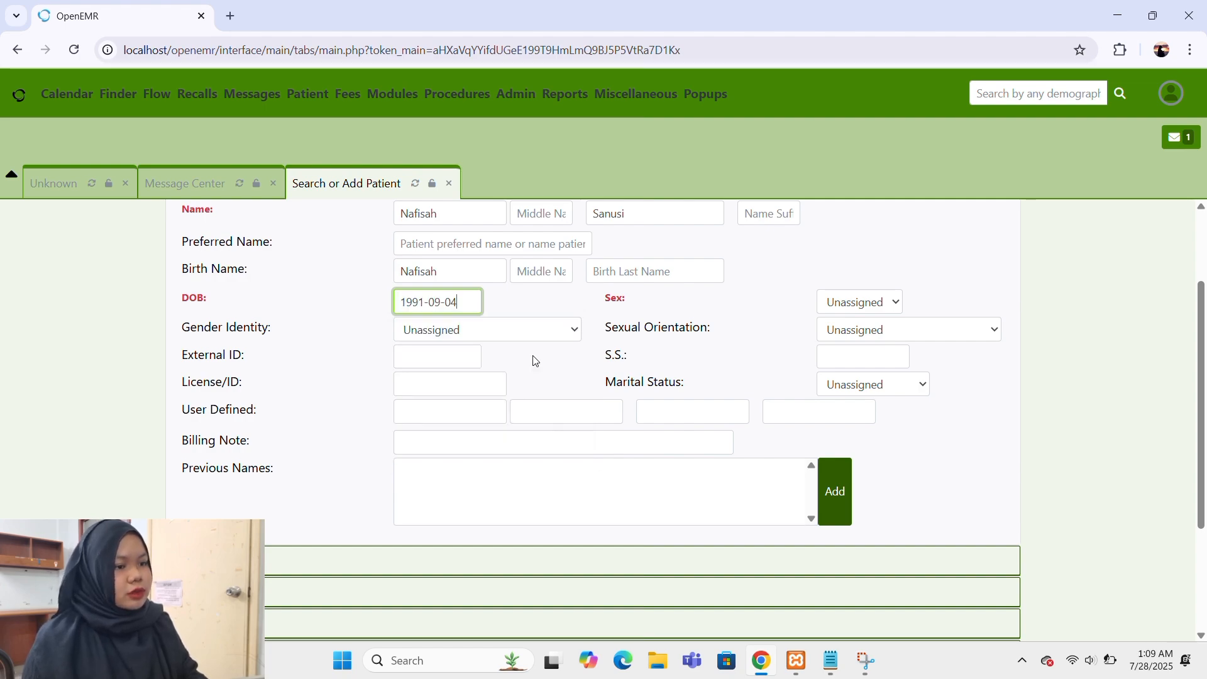
Set sex to Female, sexual orientation to Straight or heterosexual, and gender identity to Identifies as Female.
left_click(870, 301)
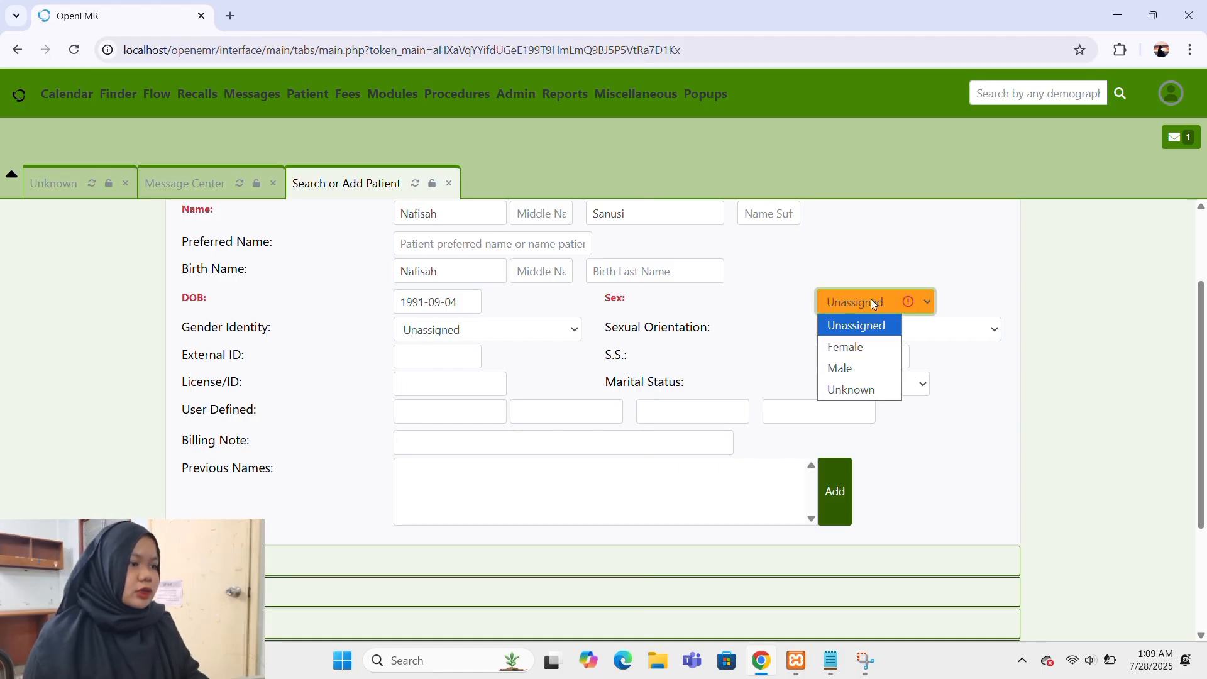
left_click(864, 349)
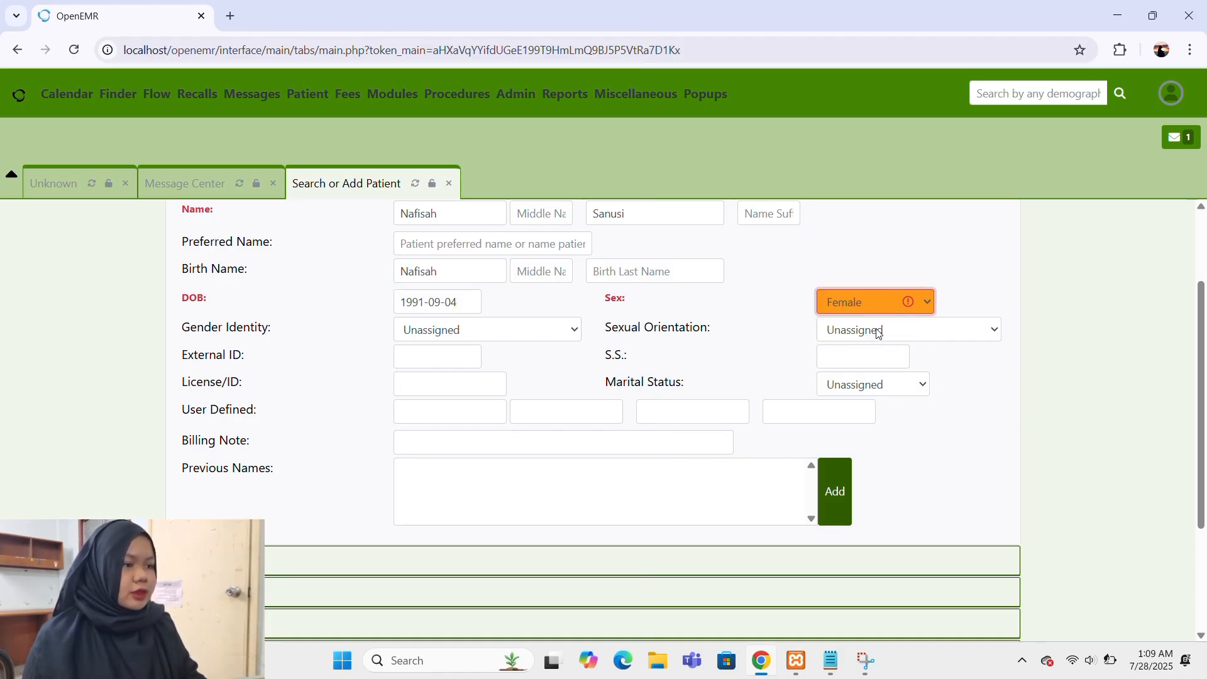
left_click(879, 333)
left_click(880, 374)
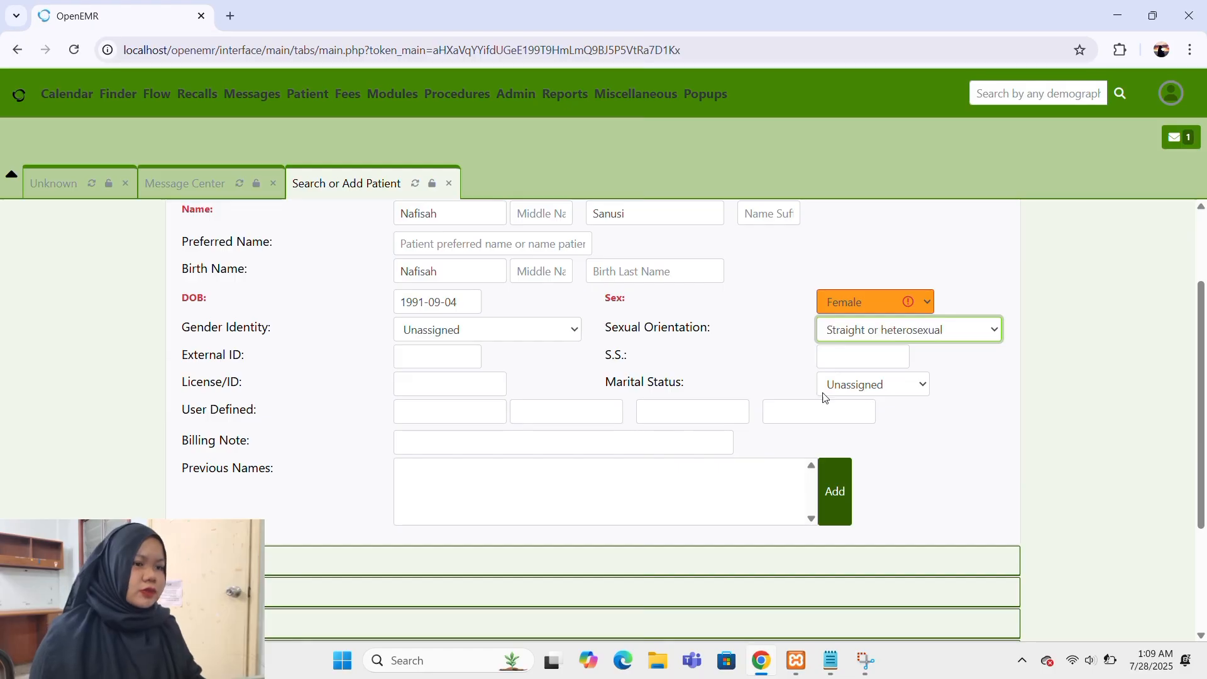
left_click(566, 328)
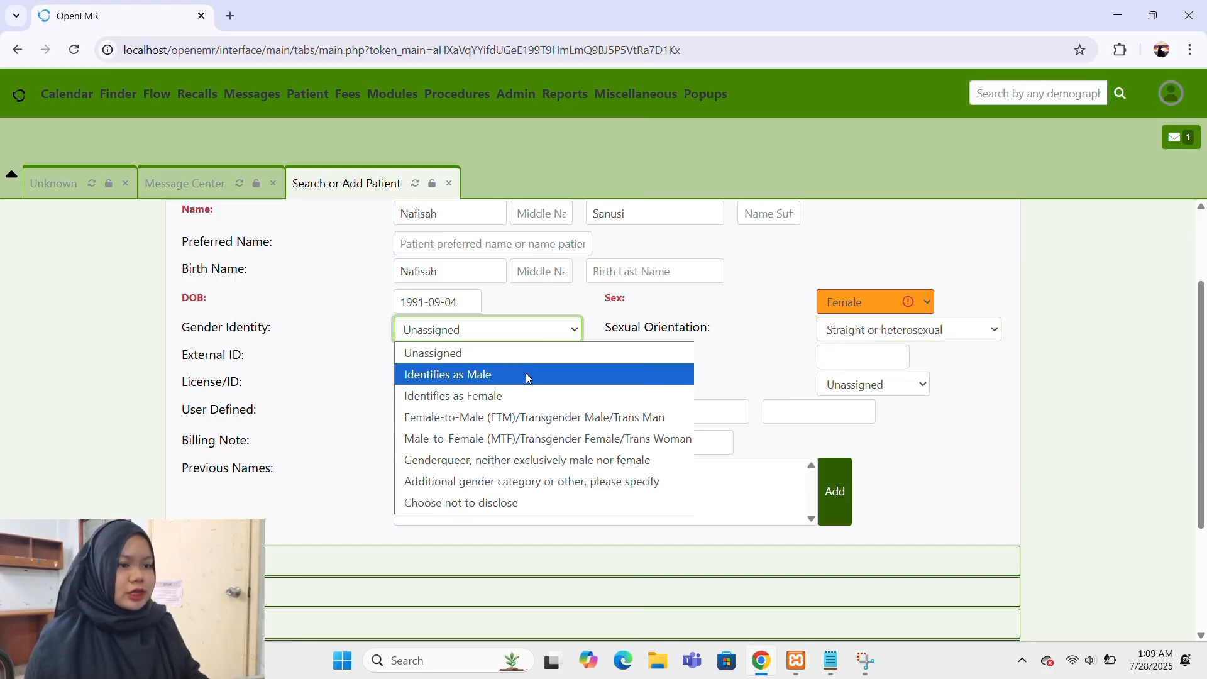
left_click(516, 395)
Create the new patient record with confirmation and dismiss the clinical reminders alert on its dashboard.
scroll(518, 396, "down", 1)
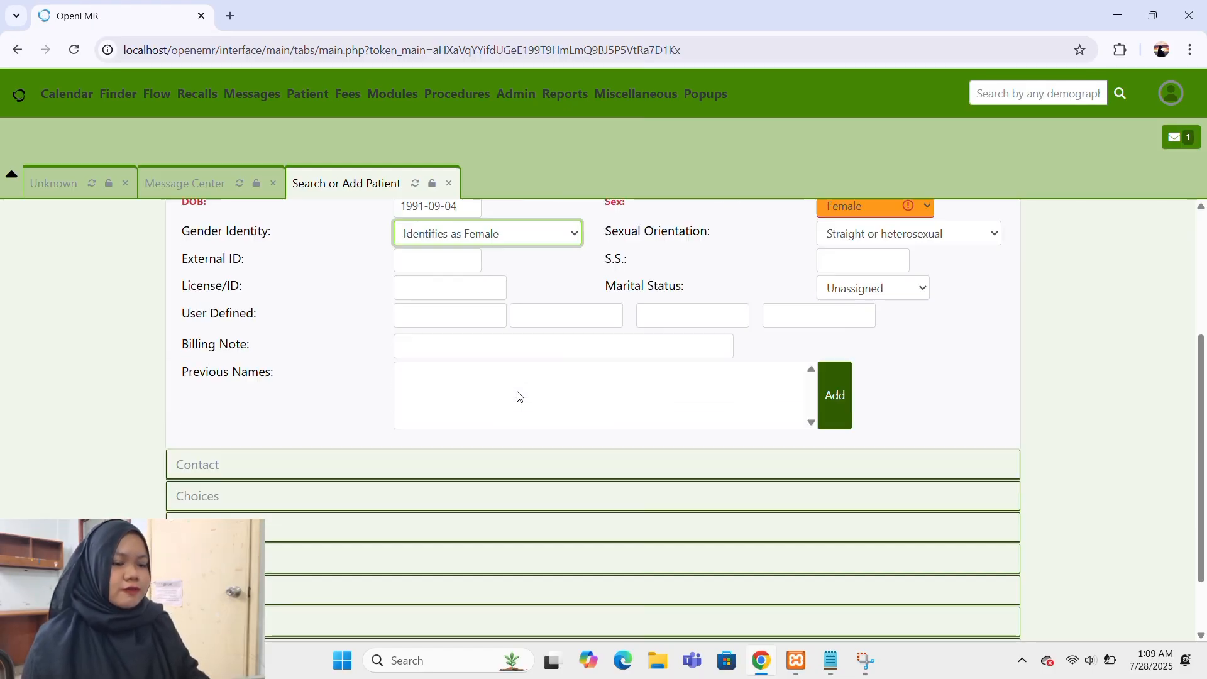
scroll(518, 396, "down", 1)
left_click(326, 622)
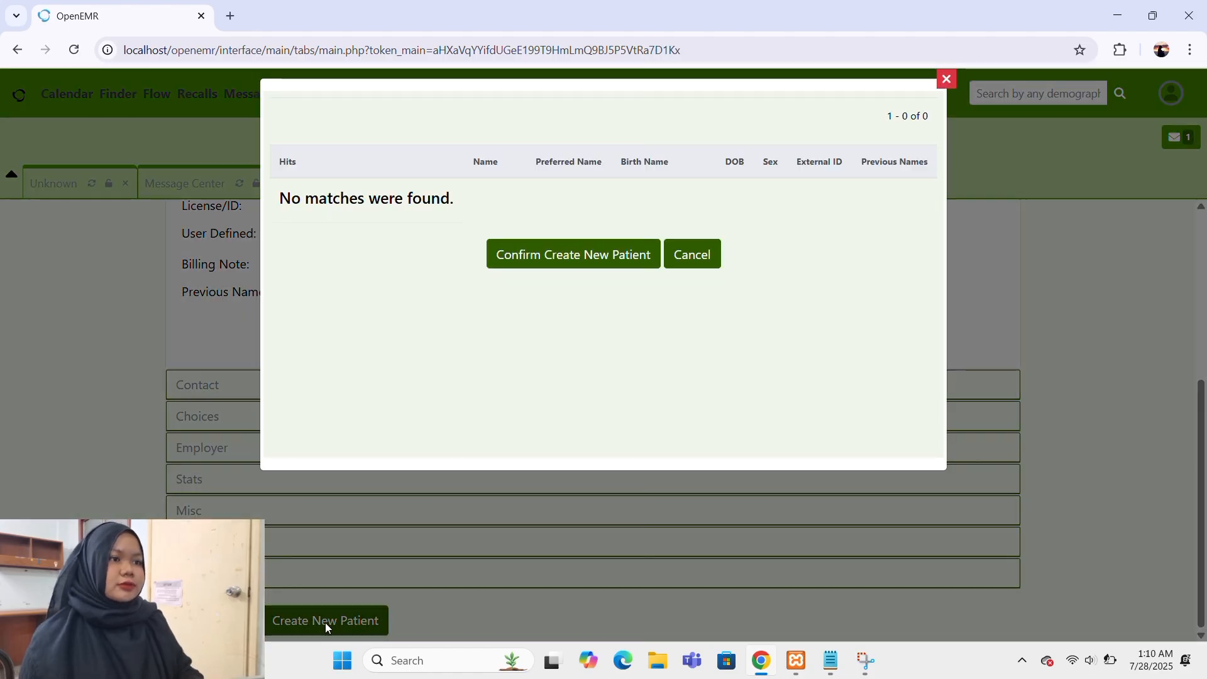
left_click(511, 263)
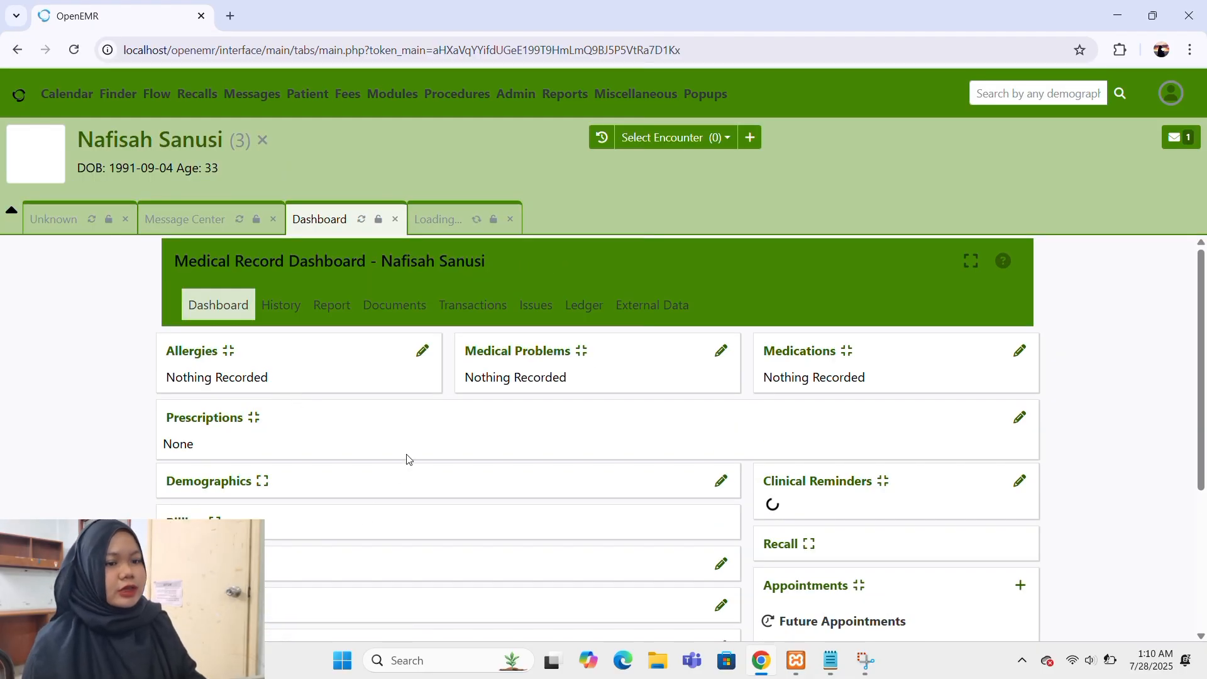
scroll(407, 459, "down", 3)
scroll(406, 459, "up", 3)
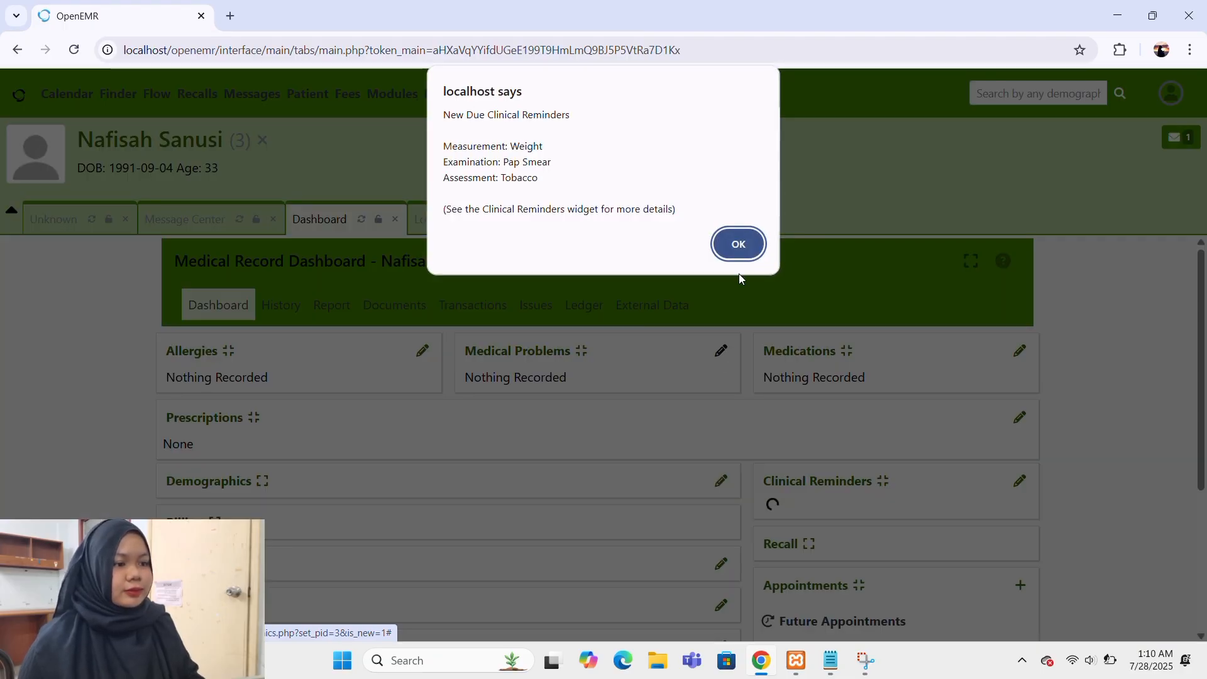
left_click(740, 244)
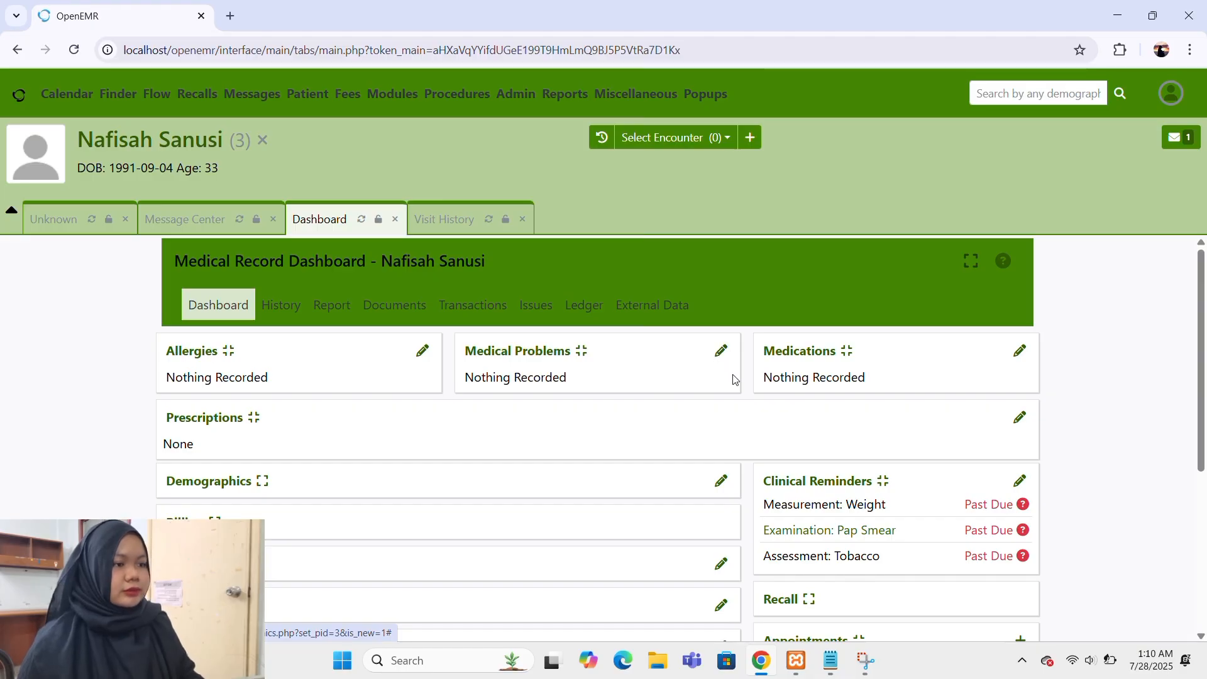
Start a new entry in the patient's medical problems and select diabetes as the issue.
left_click(722, 353)
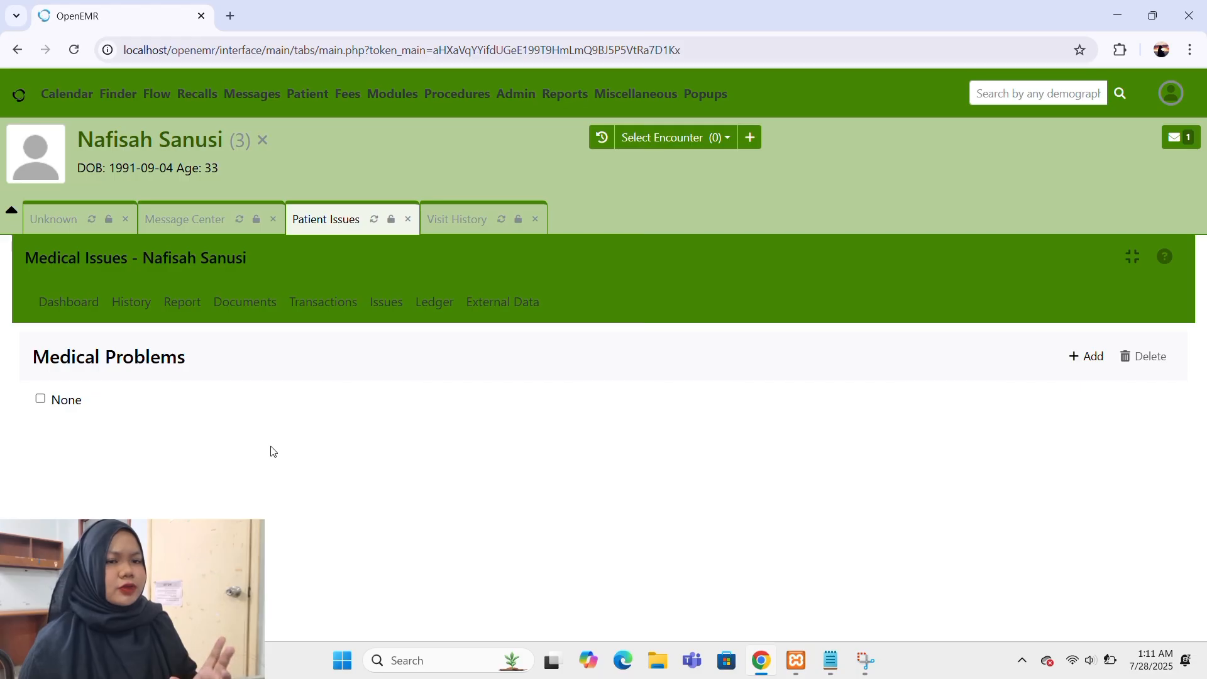
left_click(1080, 359)
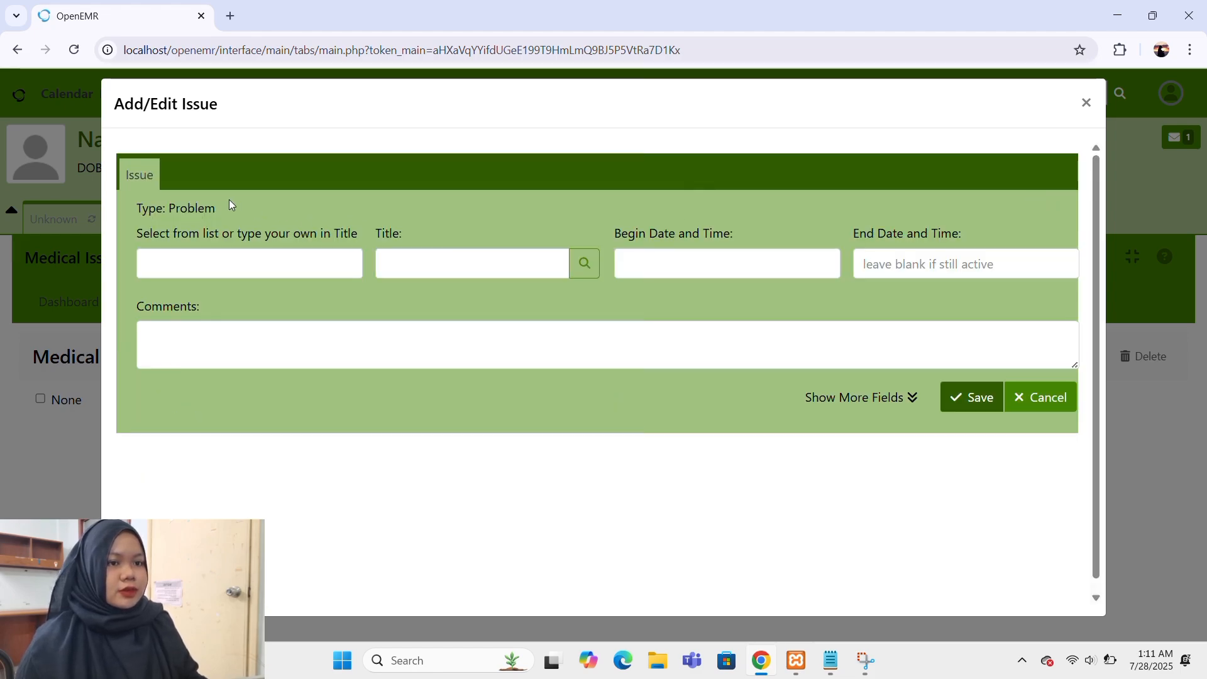
left_click(320, 270)
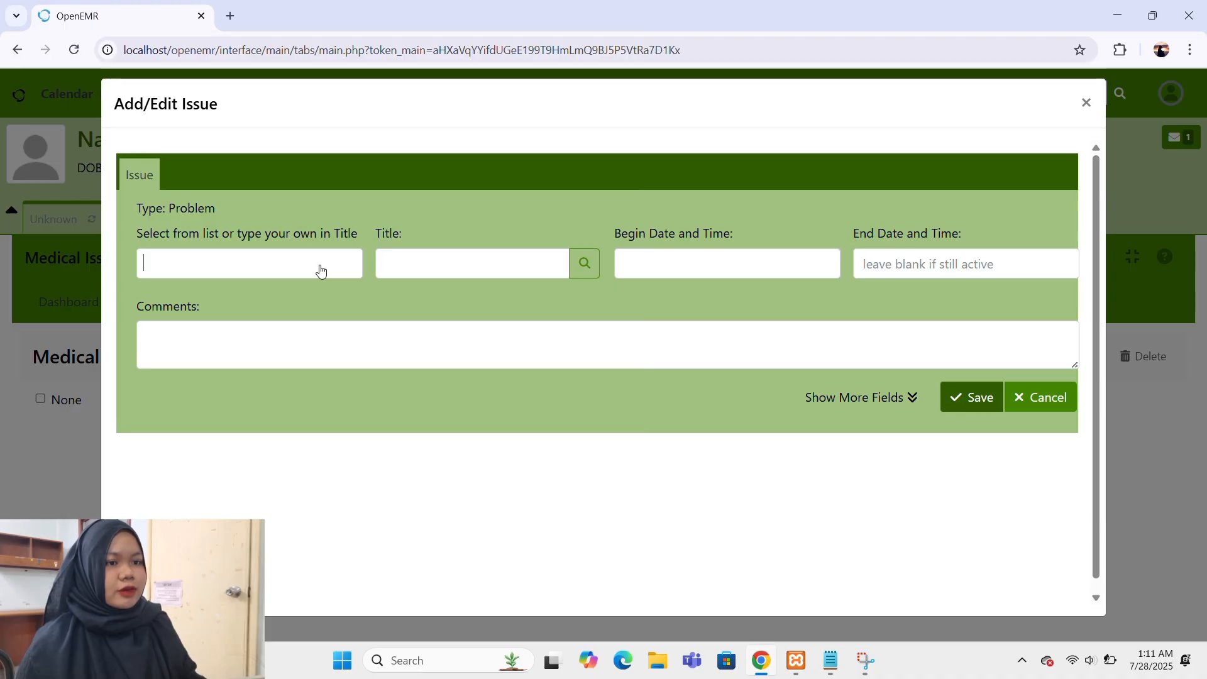
left_click(320, 269)
scroll(291, 378, "down", 3)
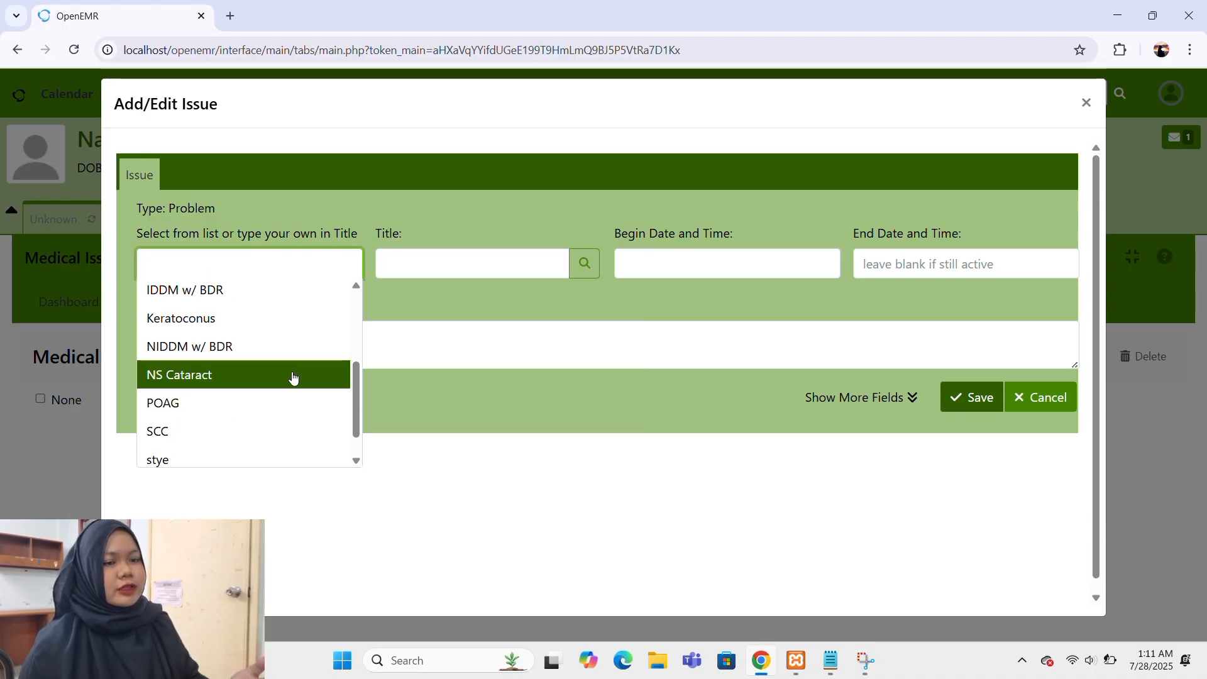
scroll(292, 377, "up", 3)
scroll(292, 378, "down", 3)
scroll(289, 374, "up", 3)
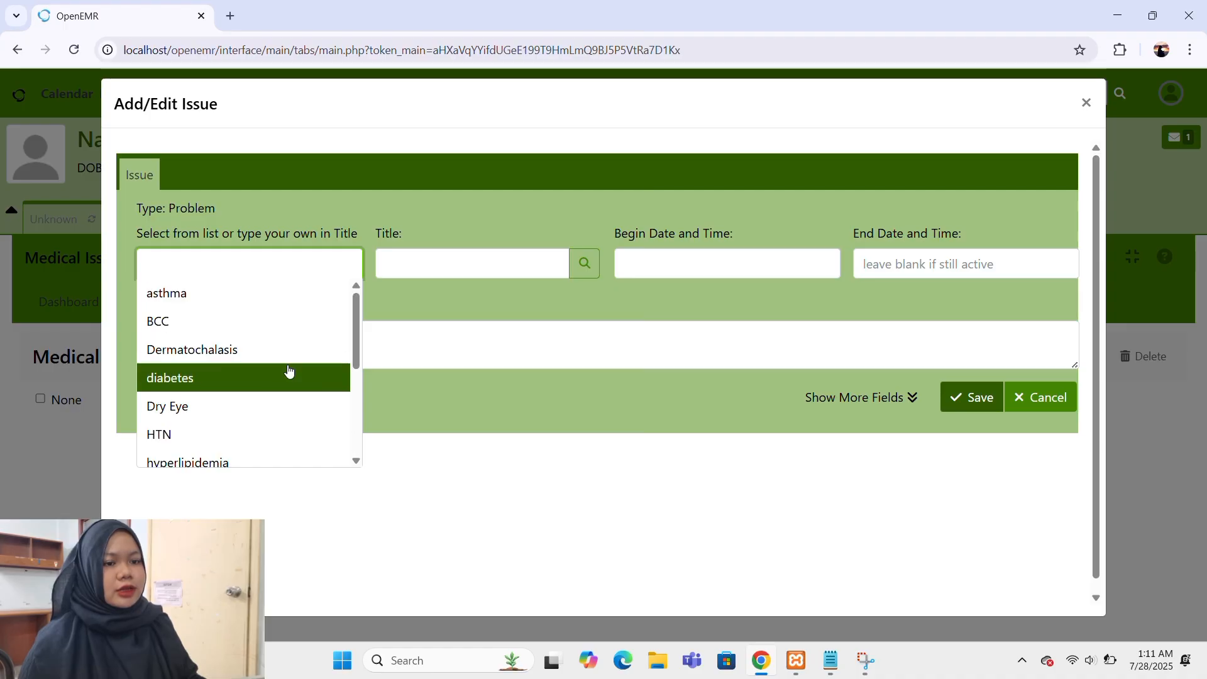
left_click(220, 377)
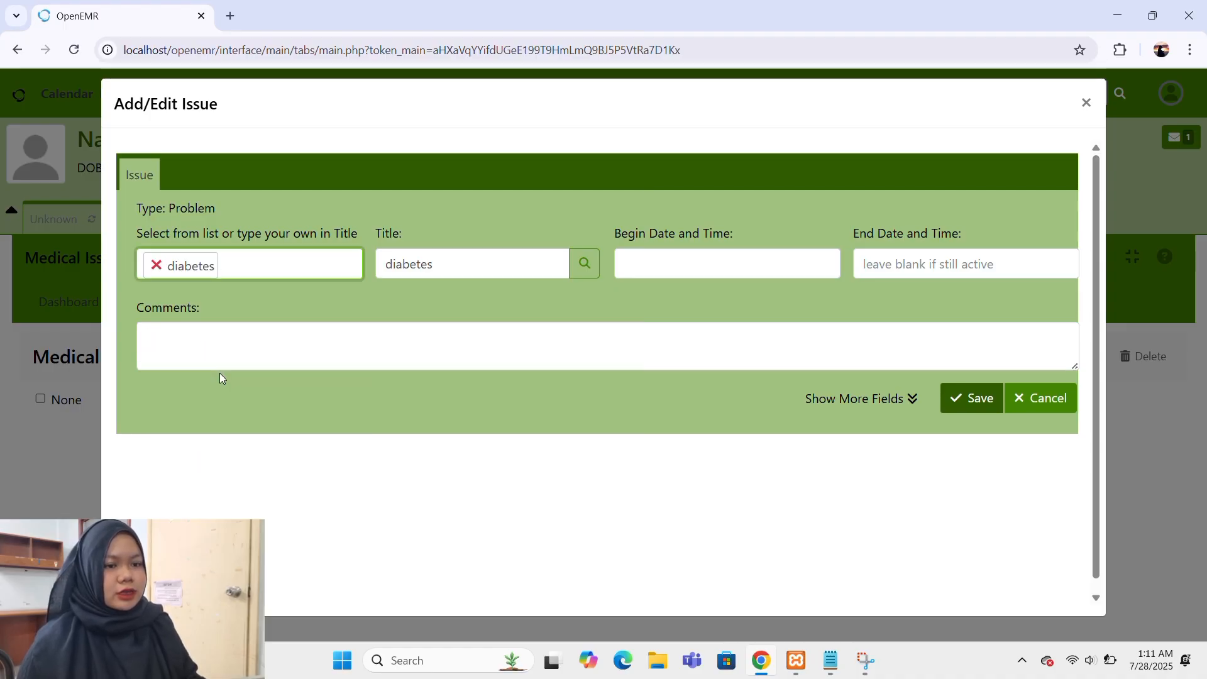
left_click(683, 263)
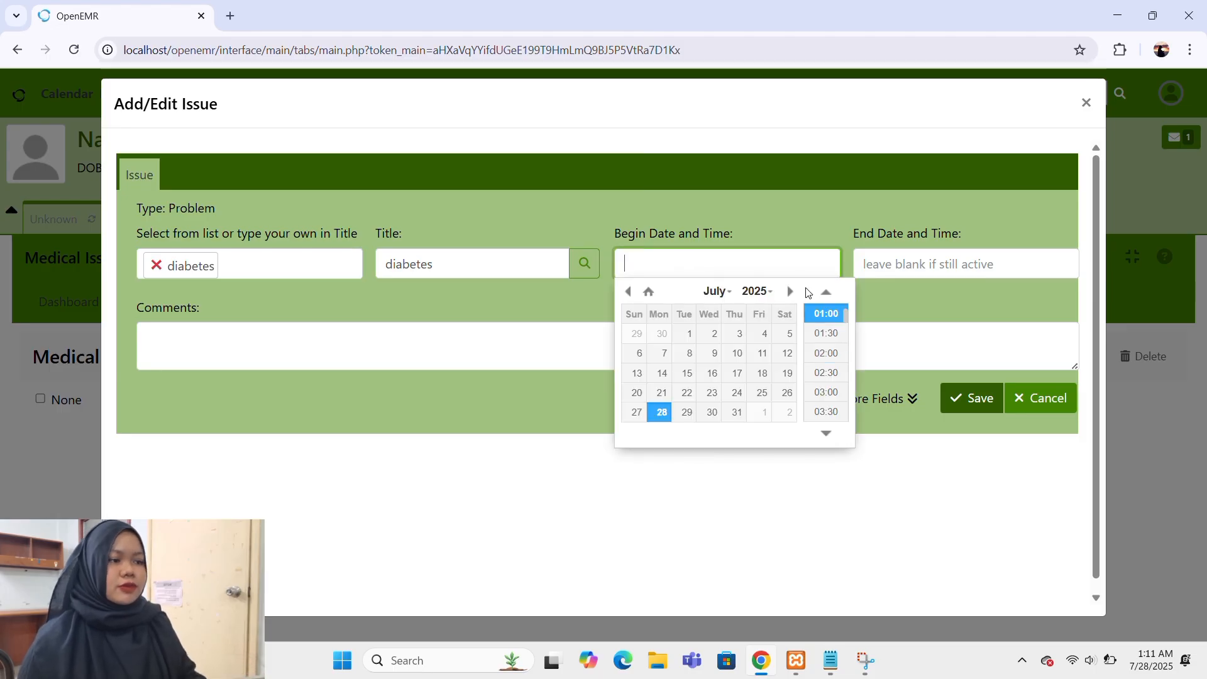
left_click(793, 295)
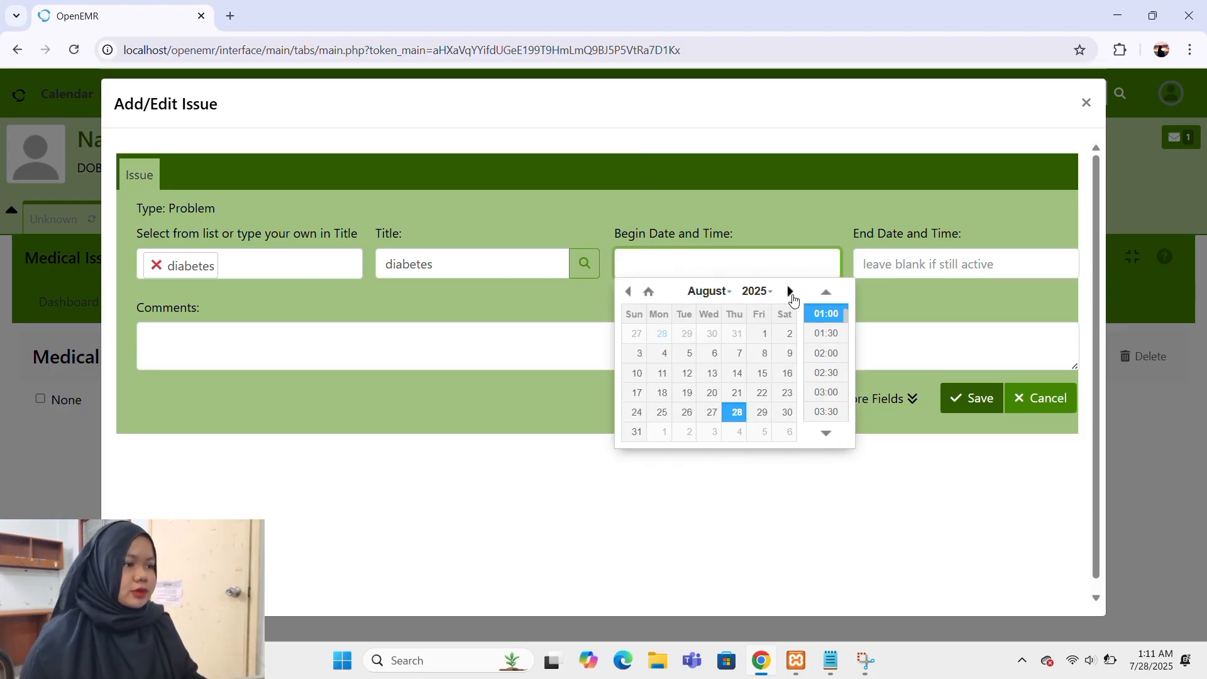
left_click(628, 294)
left_click(629, 294)
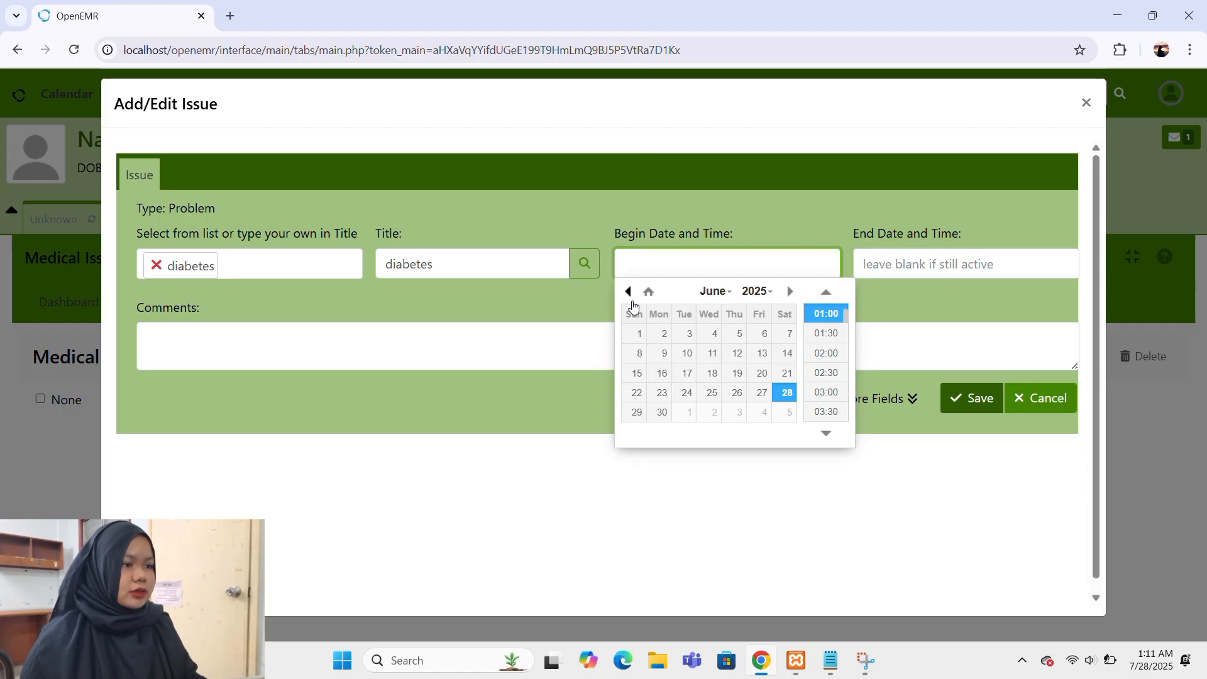
left_click(681, 355)
left_click(831, 334)
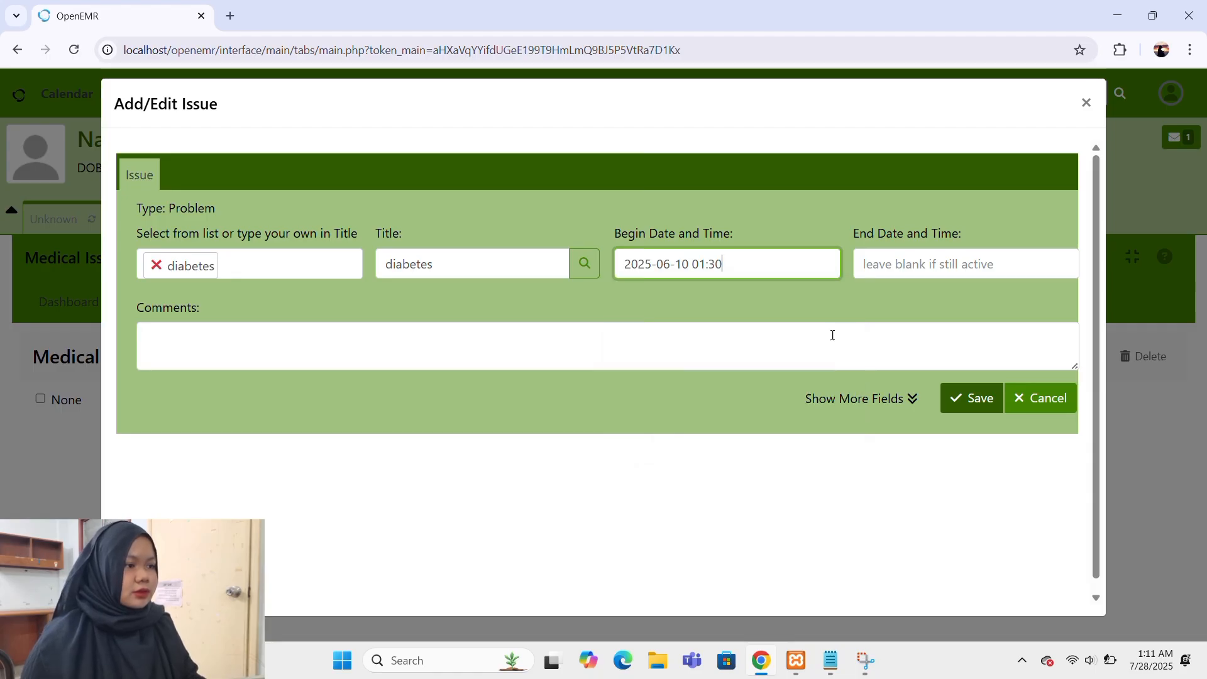
Add the comment "She feels lightheaded" to the diabetes issue and save the issue.
left_click(566, 349)
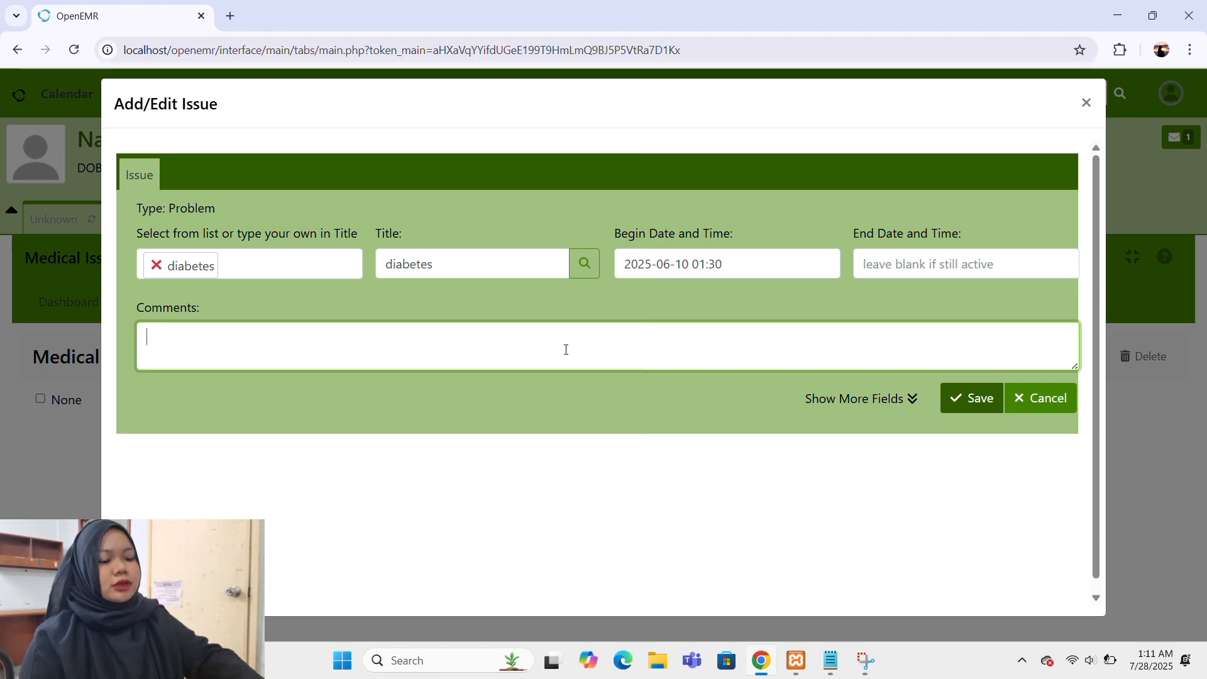
type("She f")
type("ee")
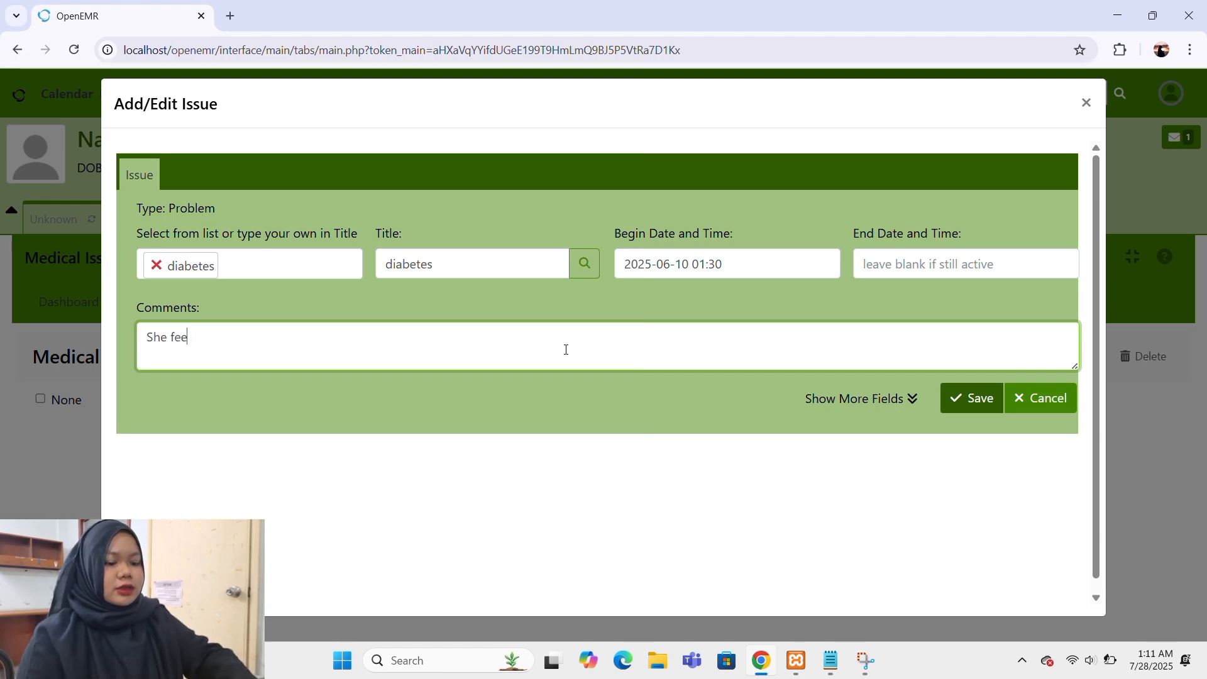
type("ls ligh")
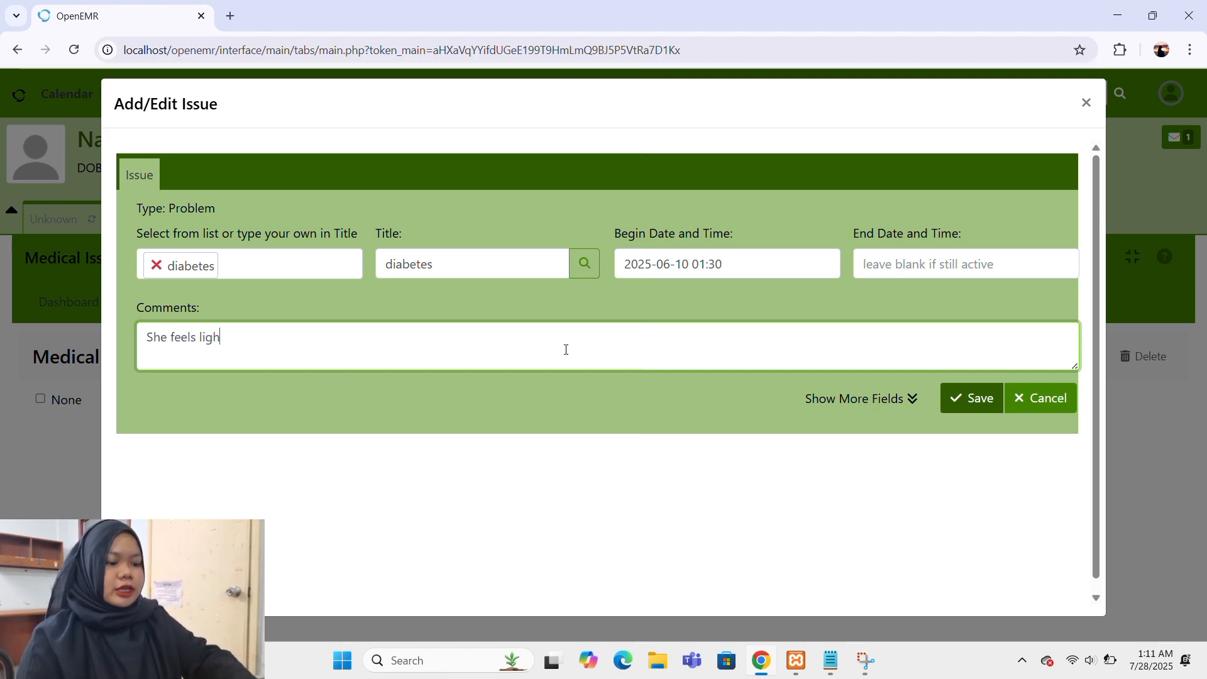
type("theaded")
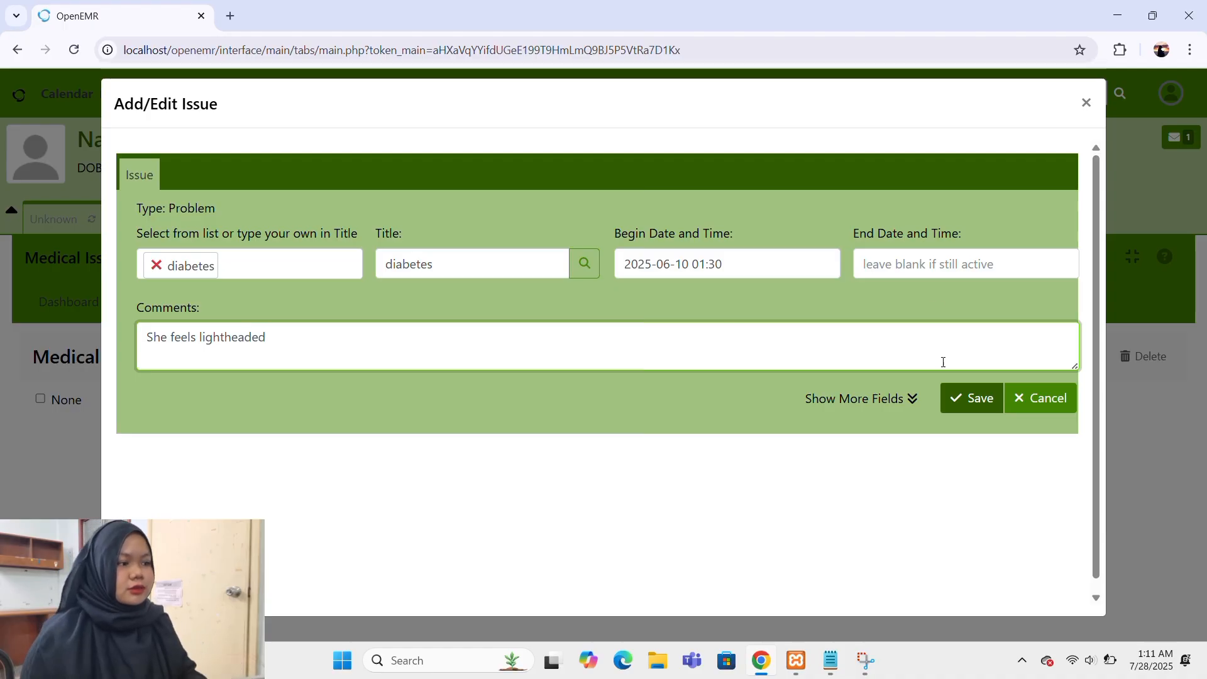
left_click(952, 398)
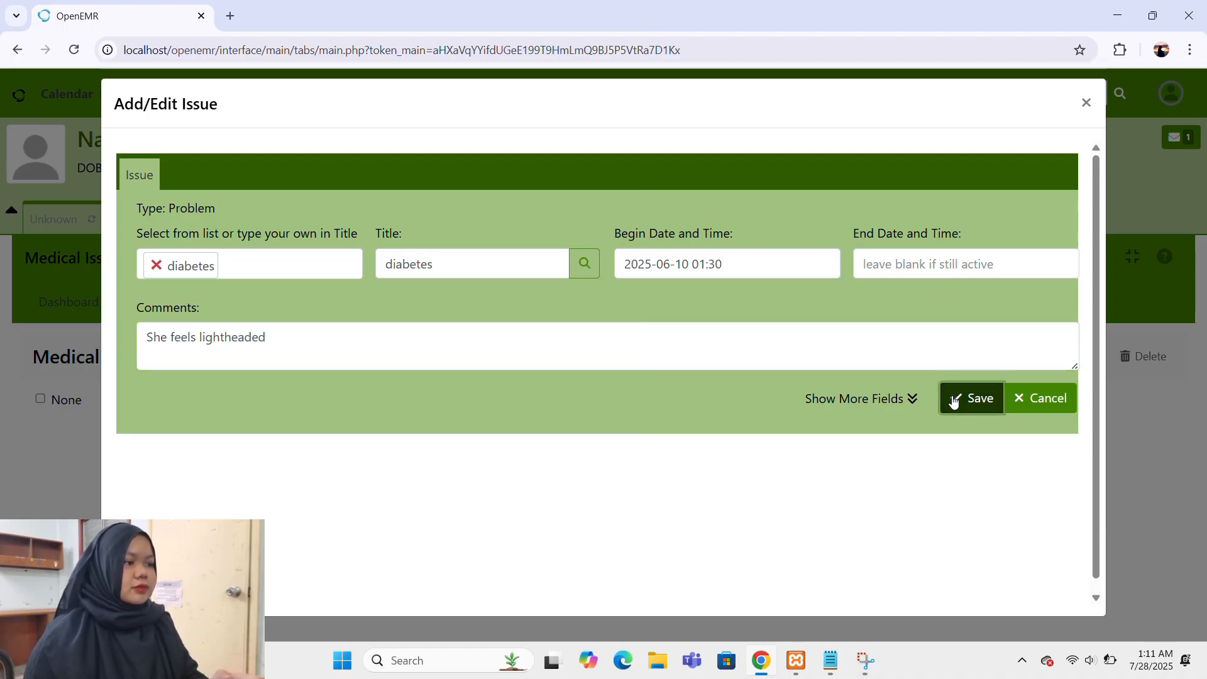
left_click(966, 400)
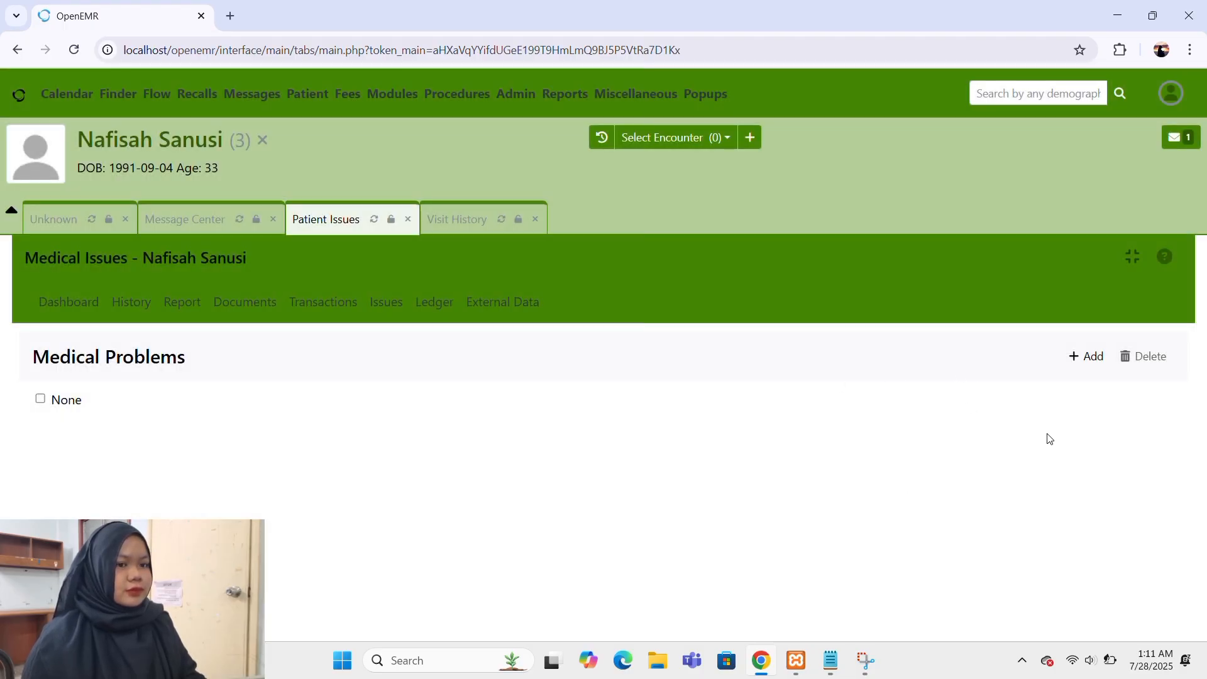
Return to the patient's medical record dashboard, look over its sections and dismiss the clinical reminders alert.
left_click(75, 303)
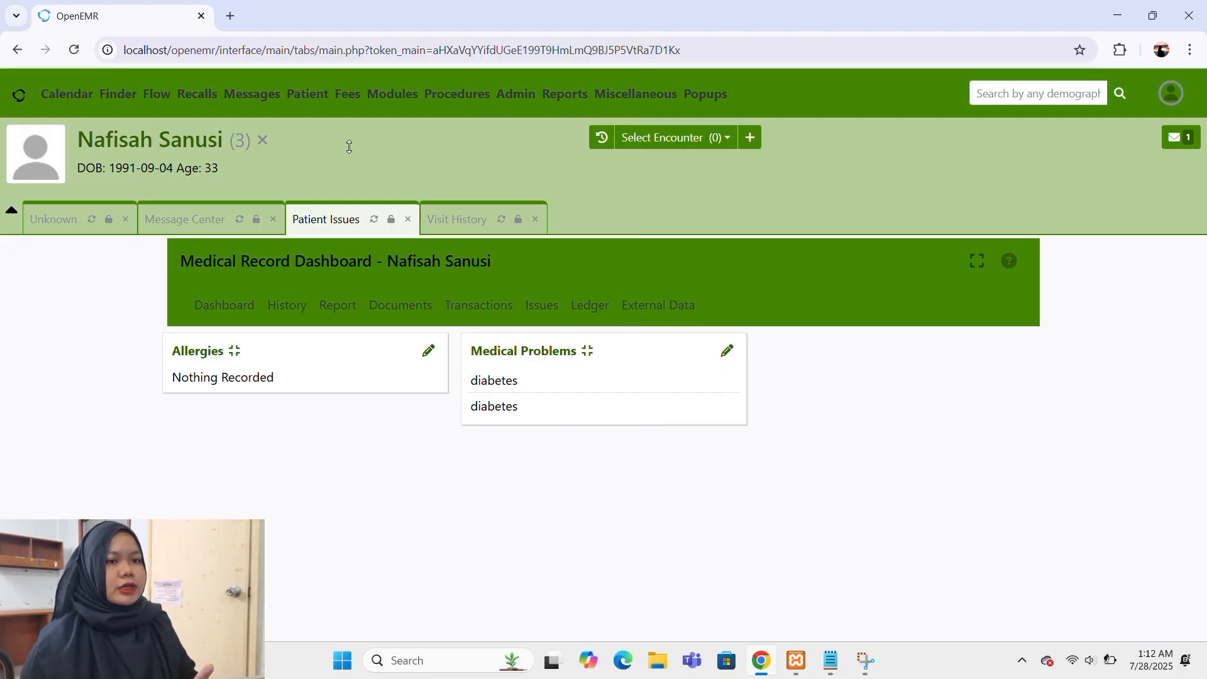
mouse_move(308, 94)
left_click(350, 171)
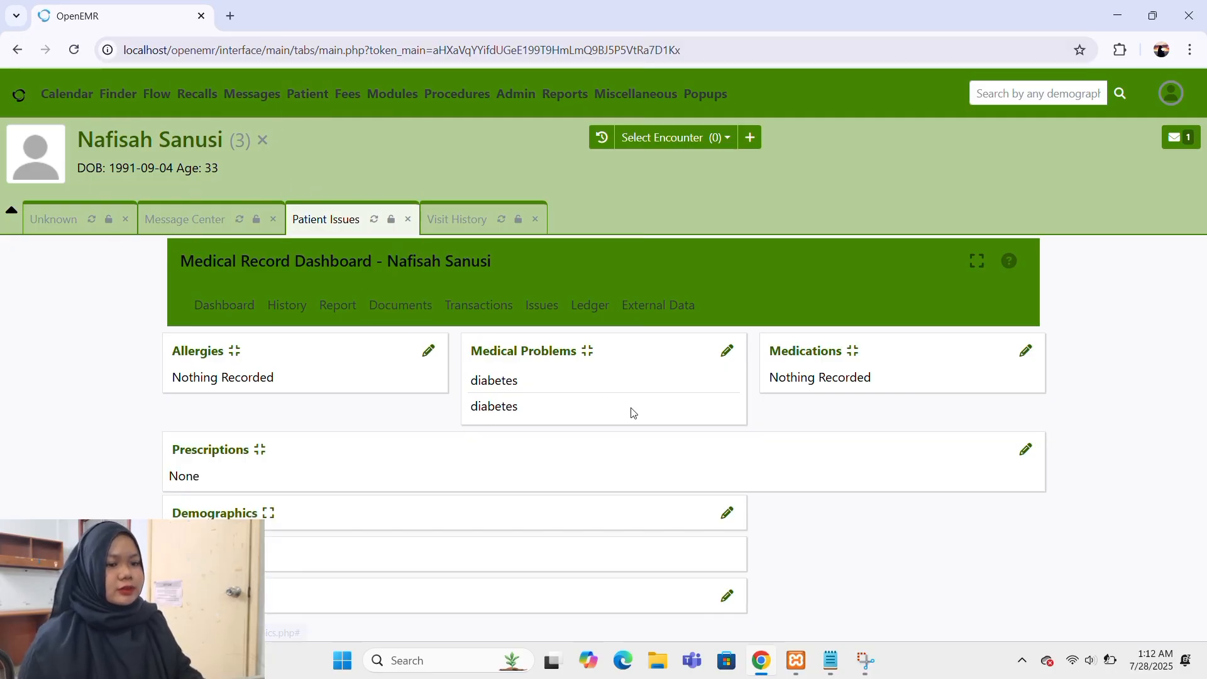
scroll(632, 411, "down", 4)
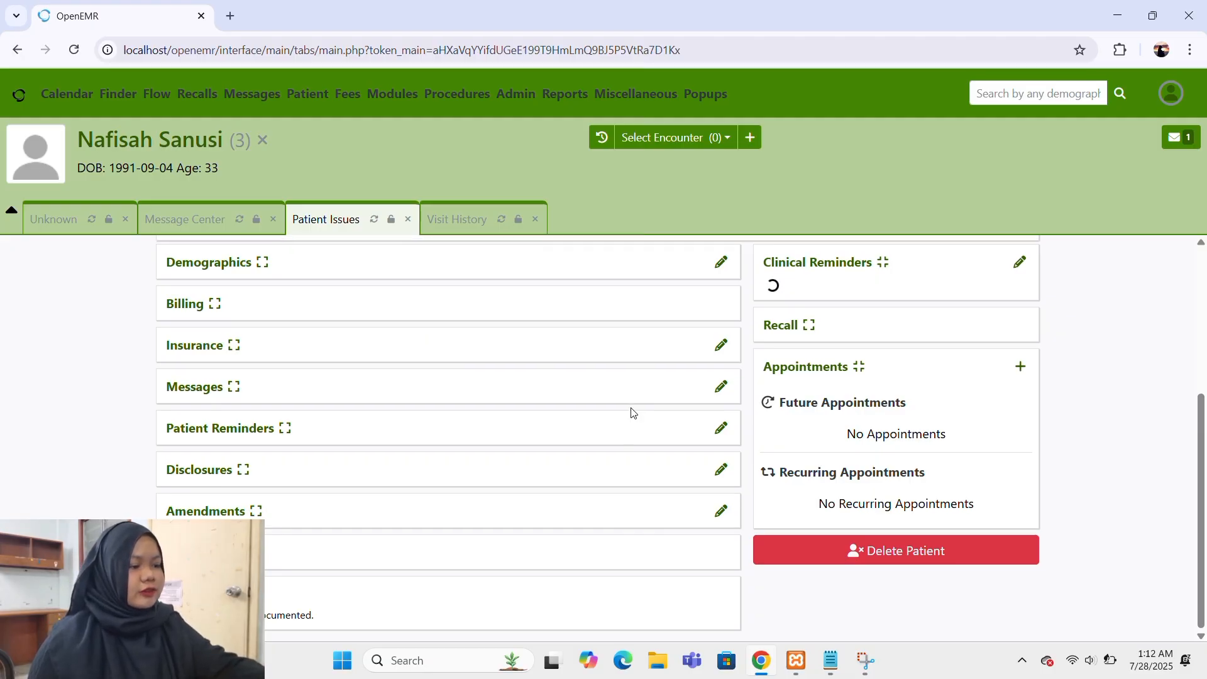
scroll(631, 412, "up", 4)
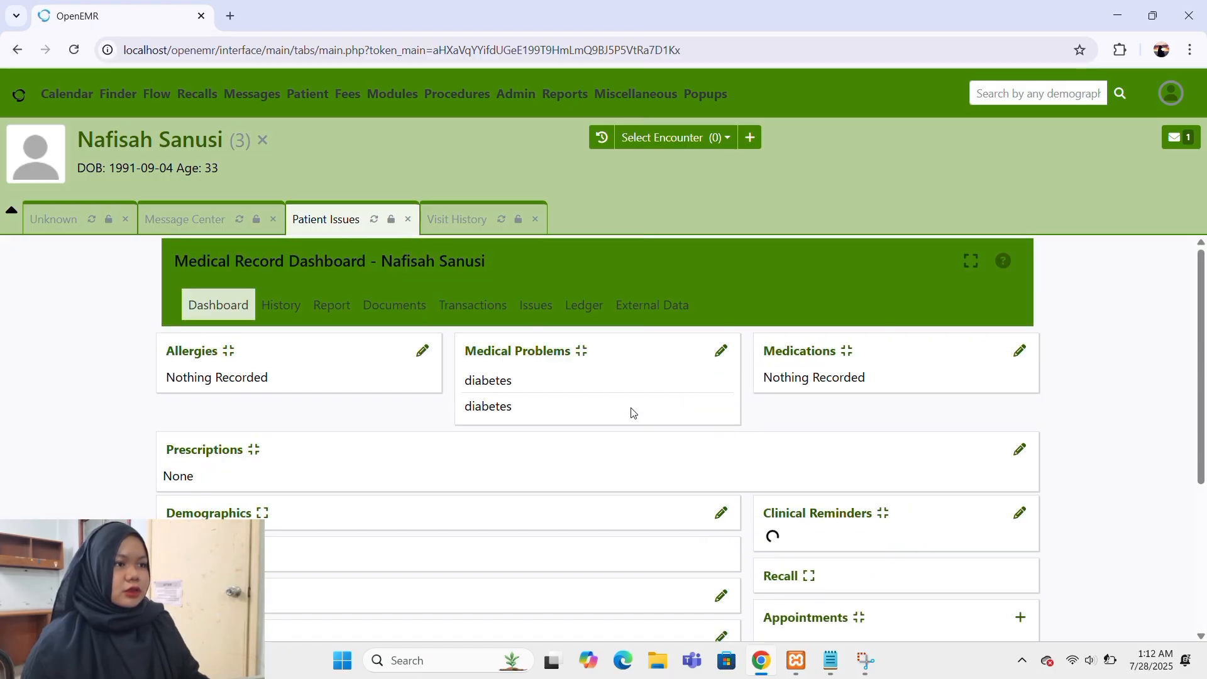
scroll(632, 412, "down", 4)
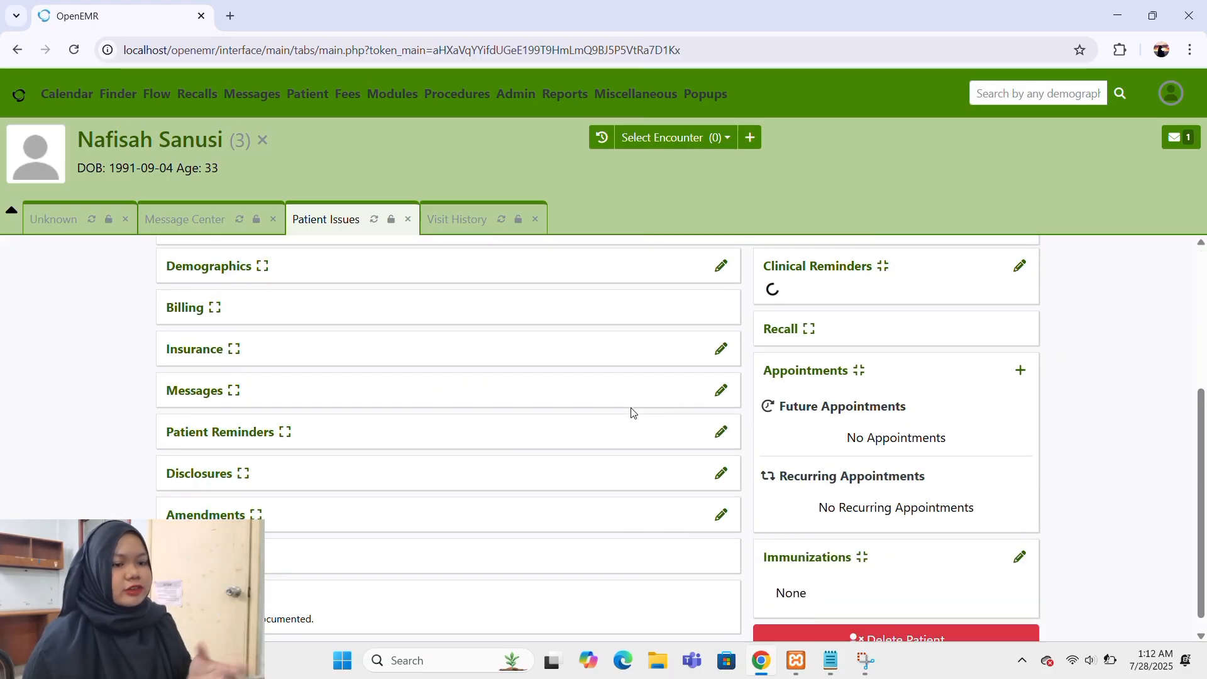
scroll(803, 395, "down", 1)
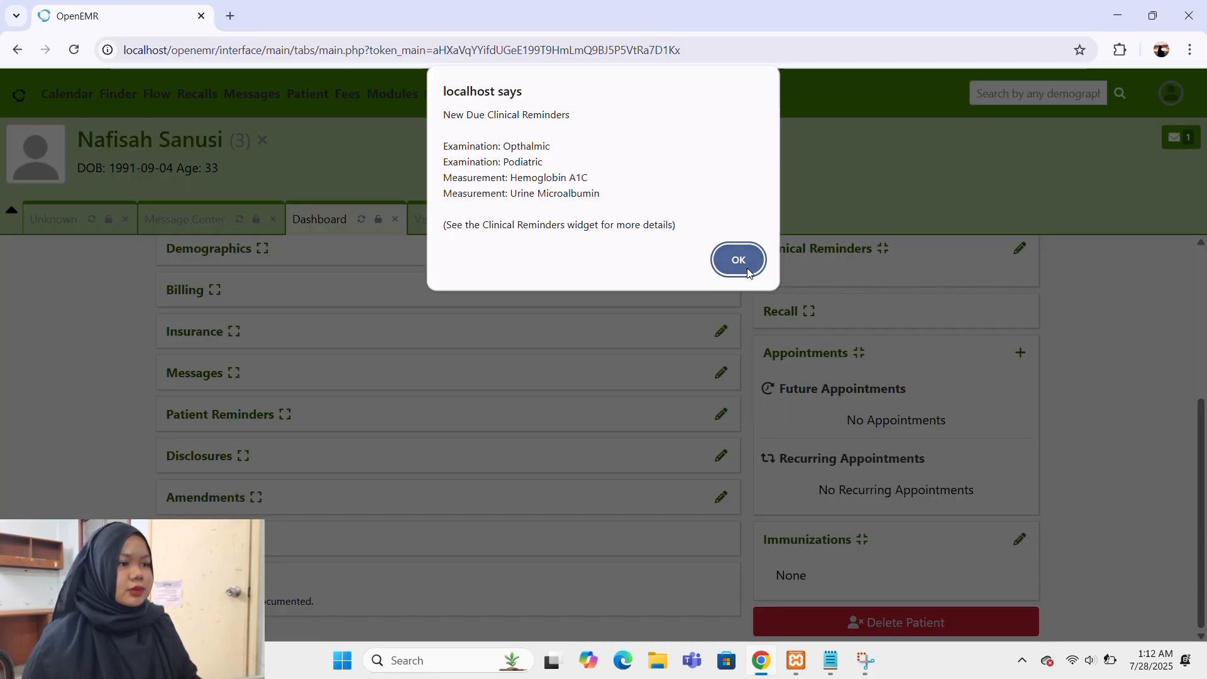
left_click(741, 260)
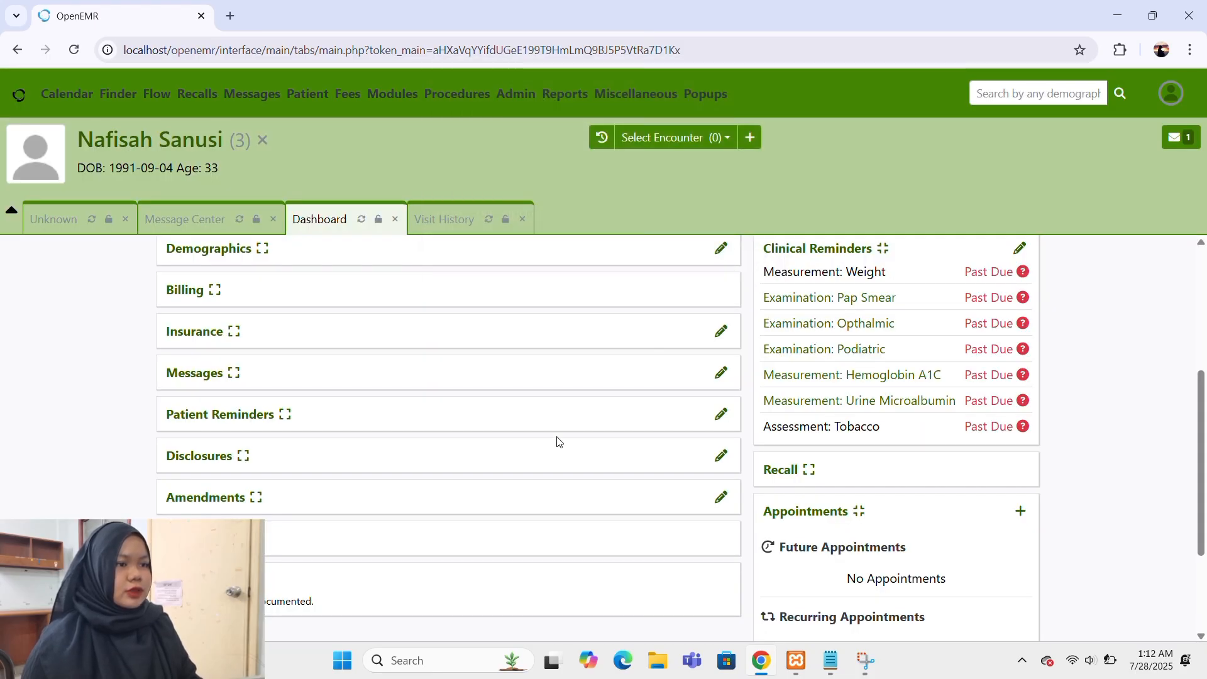
Delete the current patient's record from the dashboard, confirm the deletion and close the resulting dialogs.
scroll(558, 442, "up", 5)
scroll(558, 442, "down", 6)
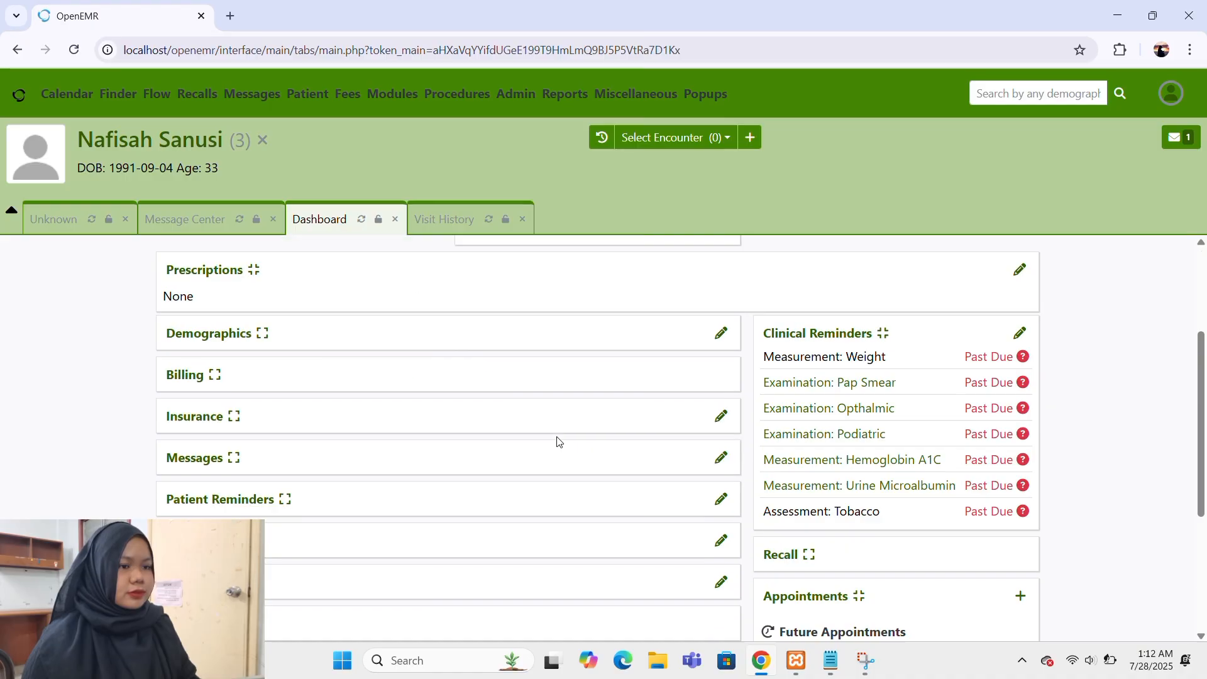
scroll(558, 442, "up", 6)
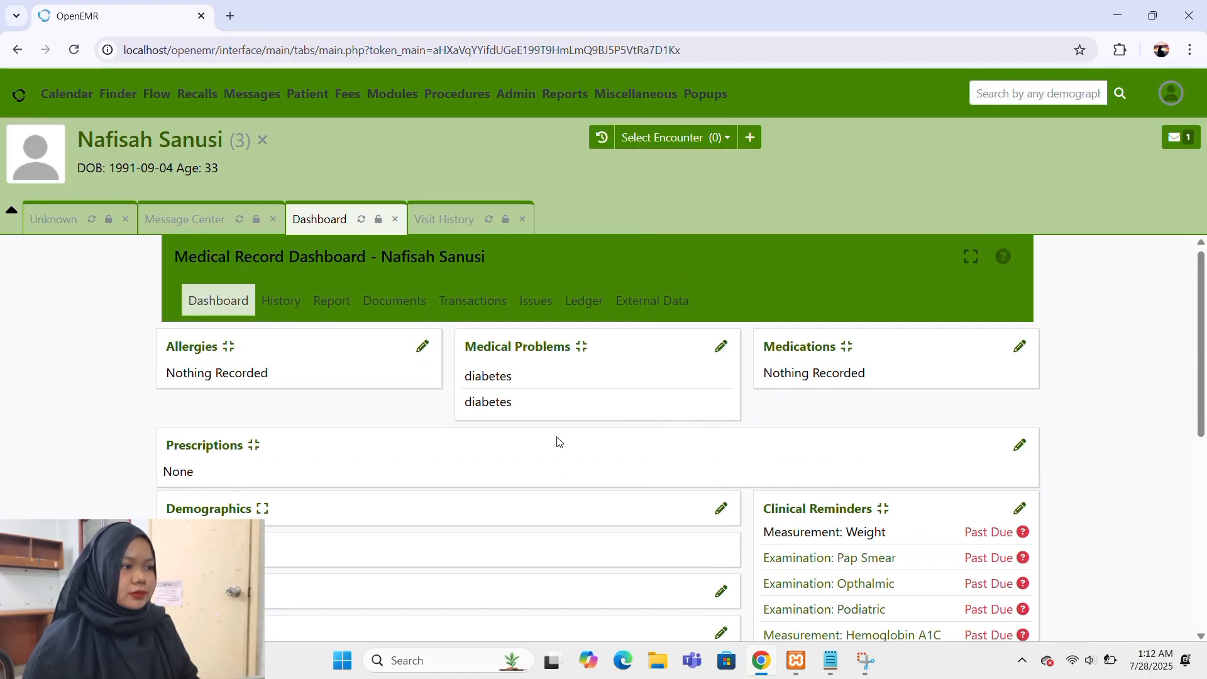
scroll(558, 442, "down", 6)
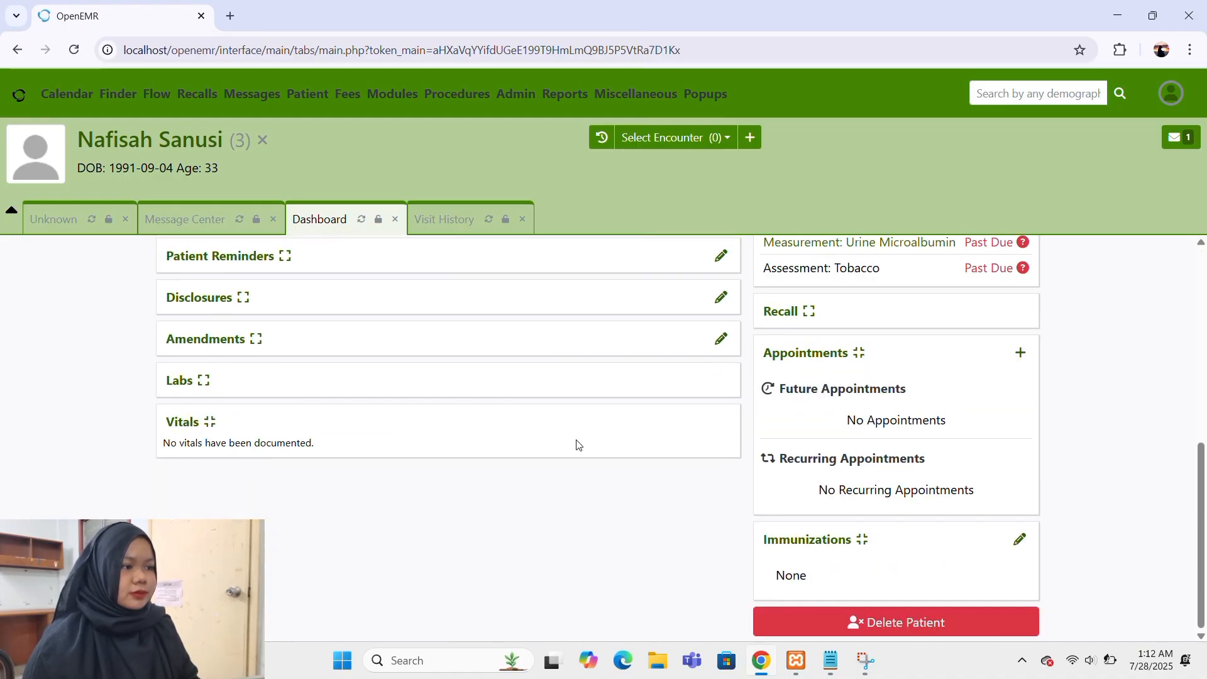
left_click(815, 623)
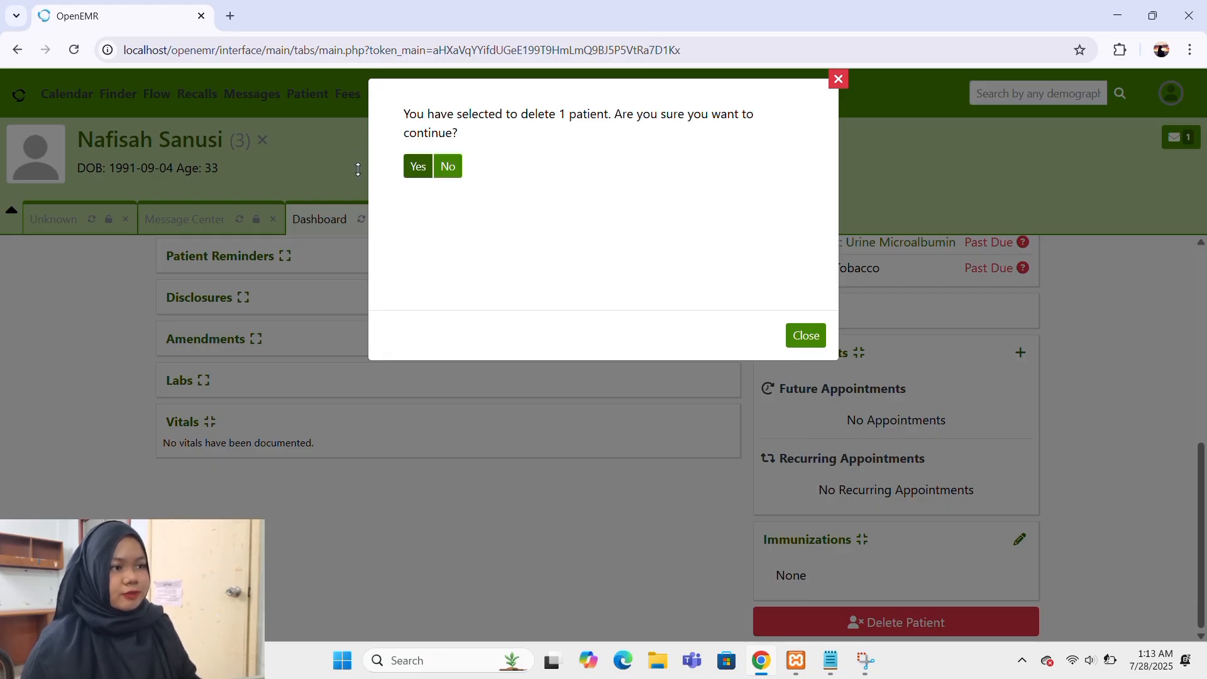
left_click(413, 170)
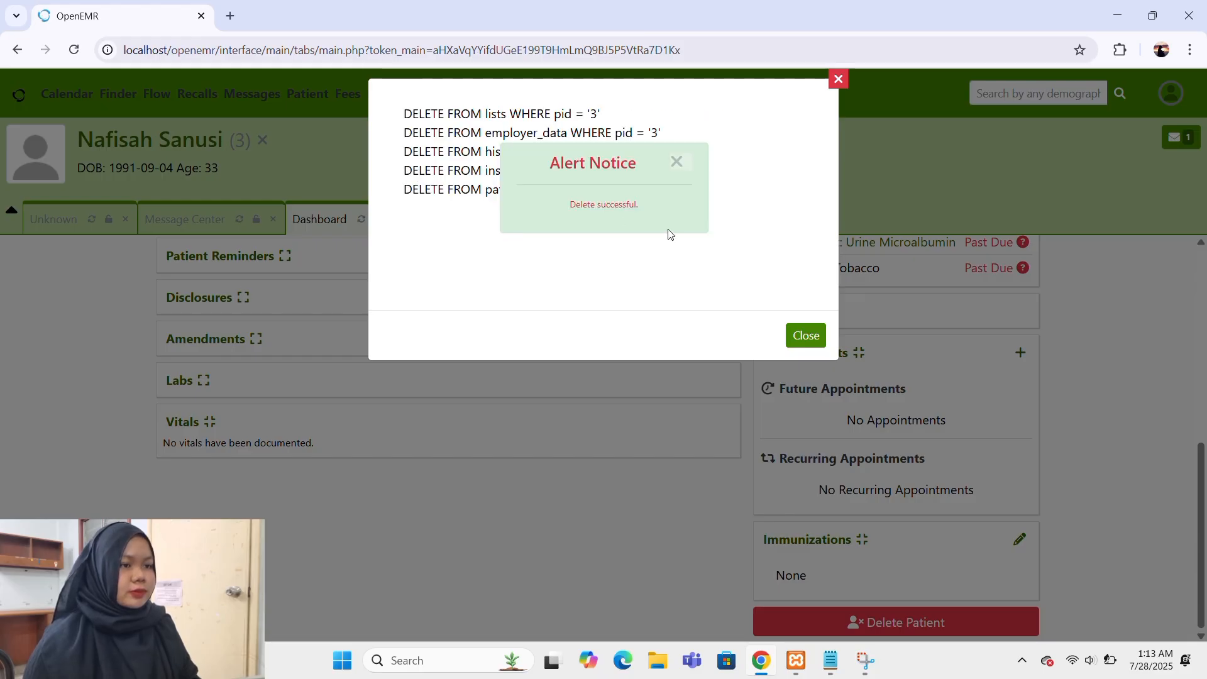
left_click(678, 162)
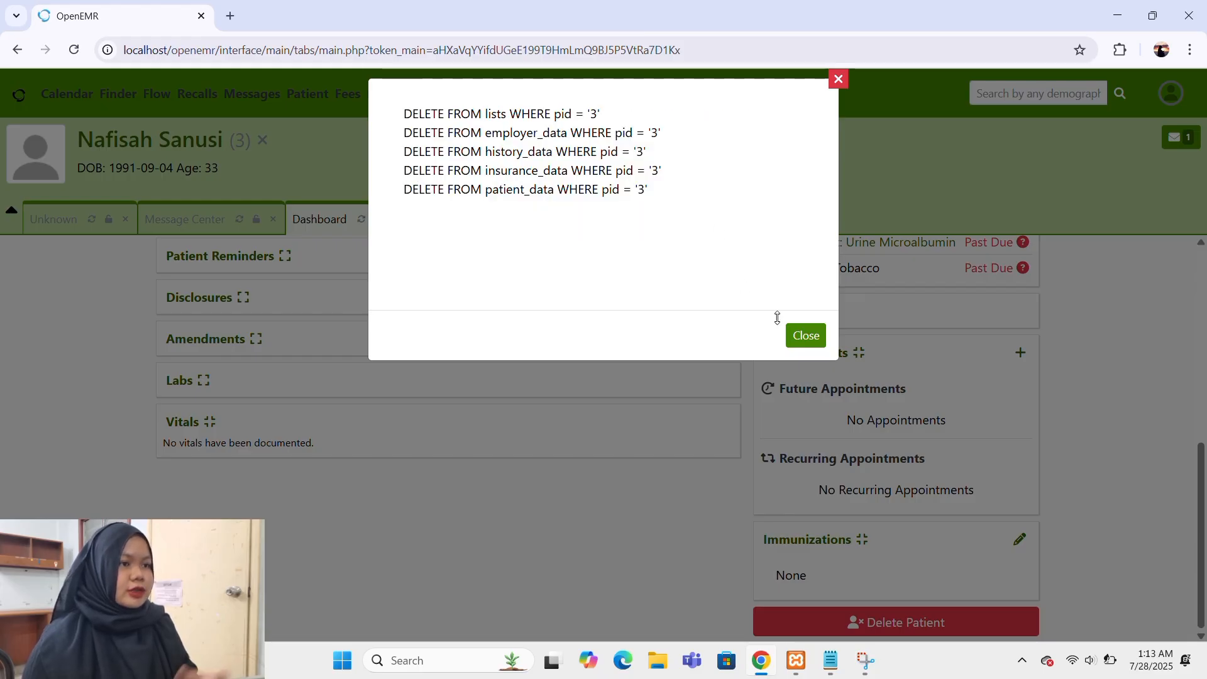
left_click(805, 335)
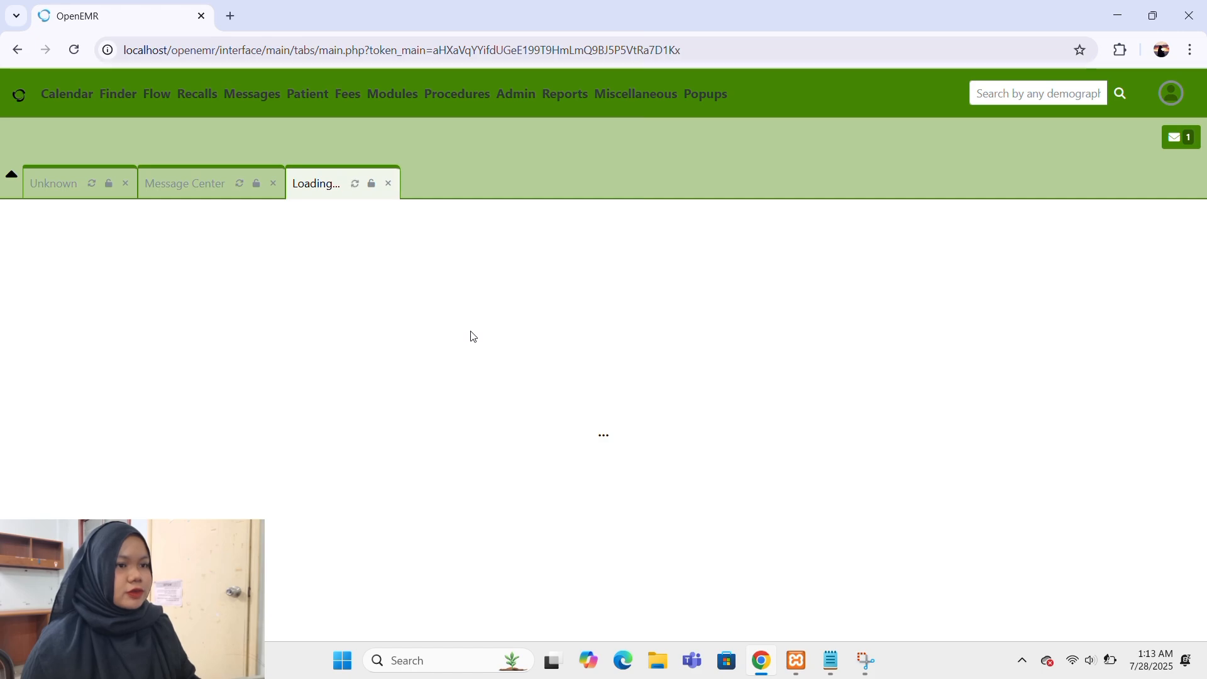
Open the form for searching or adding patients and enter the first name of the existing patient.
mouse_move(298, 104)
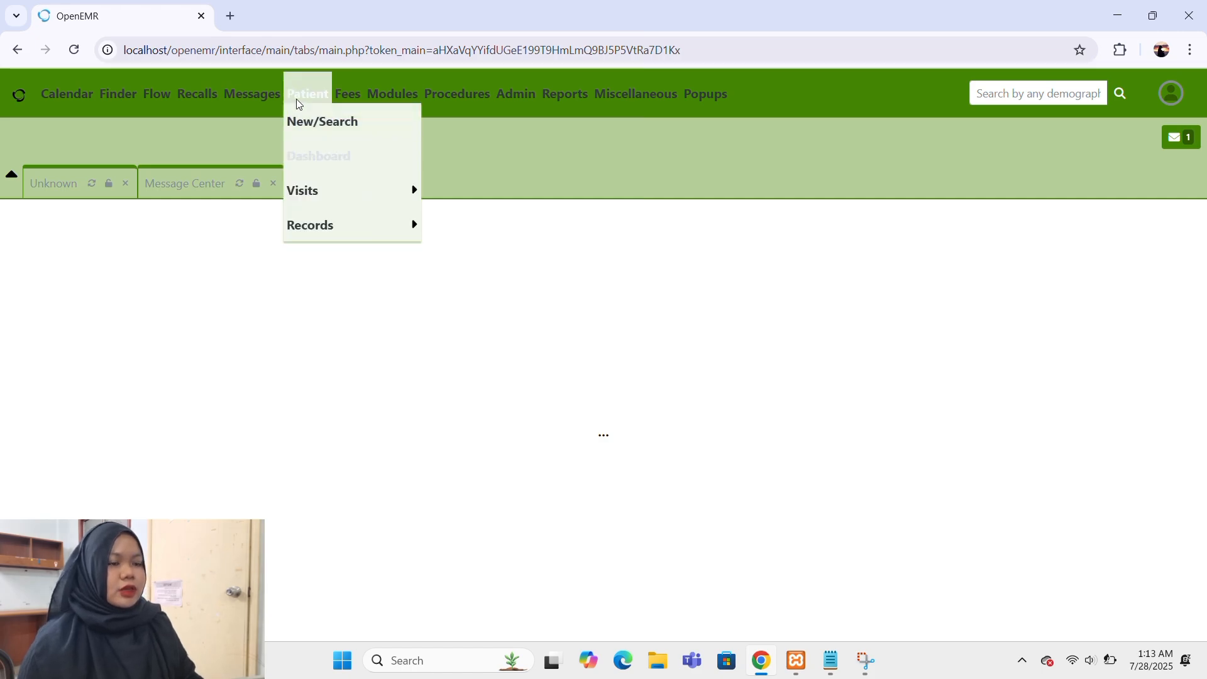
left_click(315, 127)
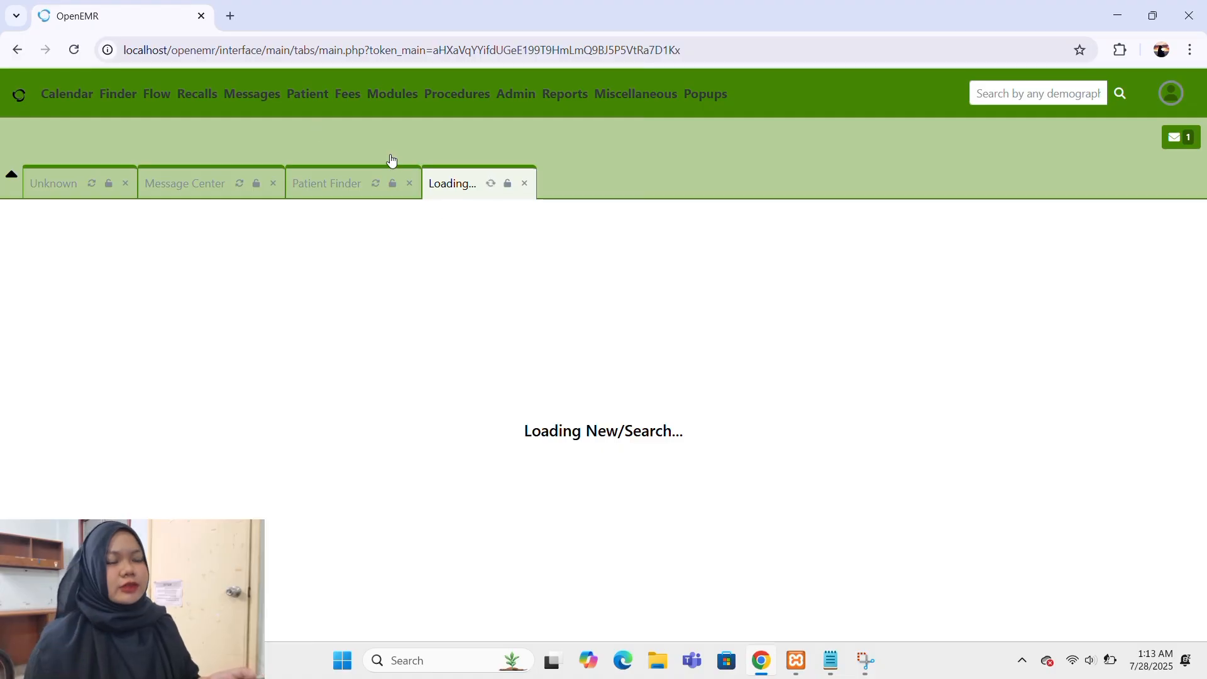
mouse_move(291, 83)
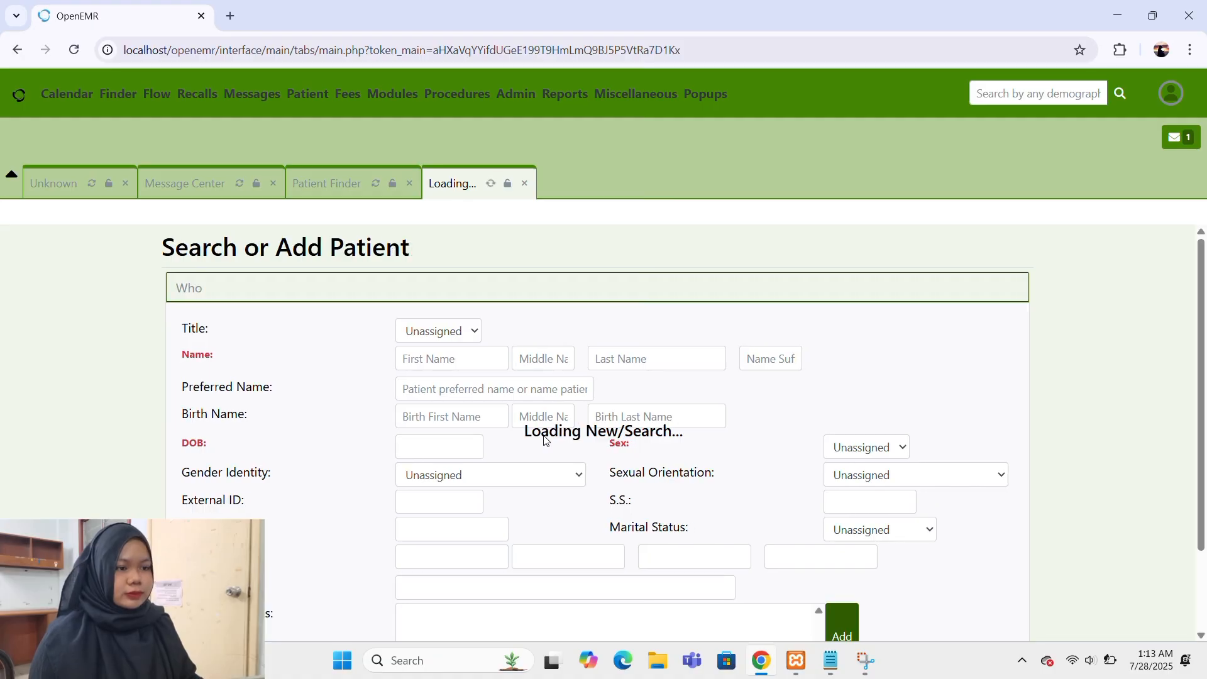
left_click(442, 356)
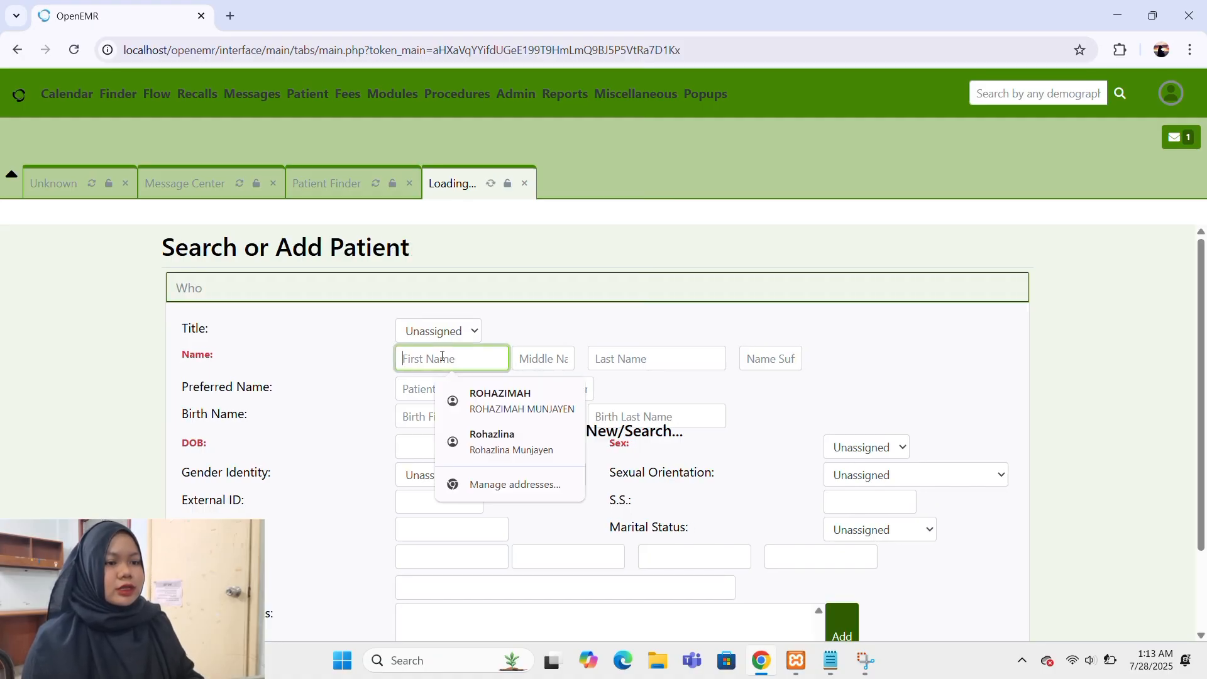
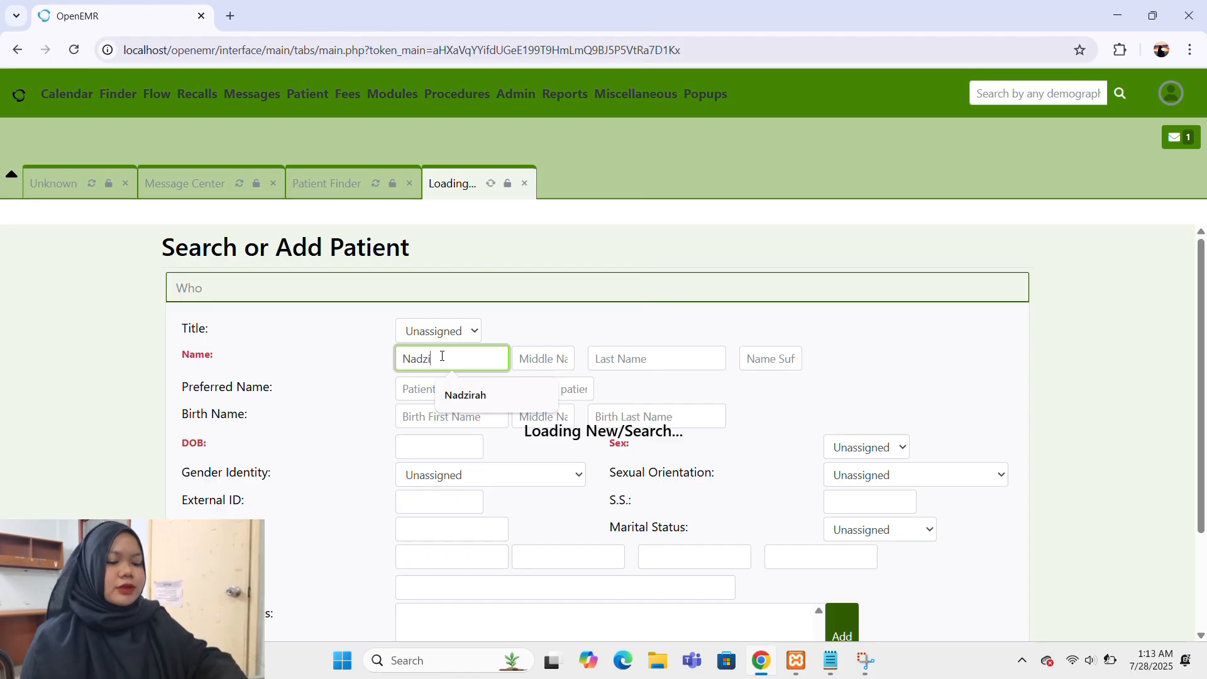
Run the patient search with the entered first name and open the matching patient's record.
scroll(442, 356, "down", 3)
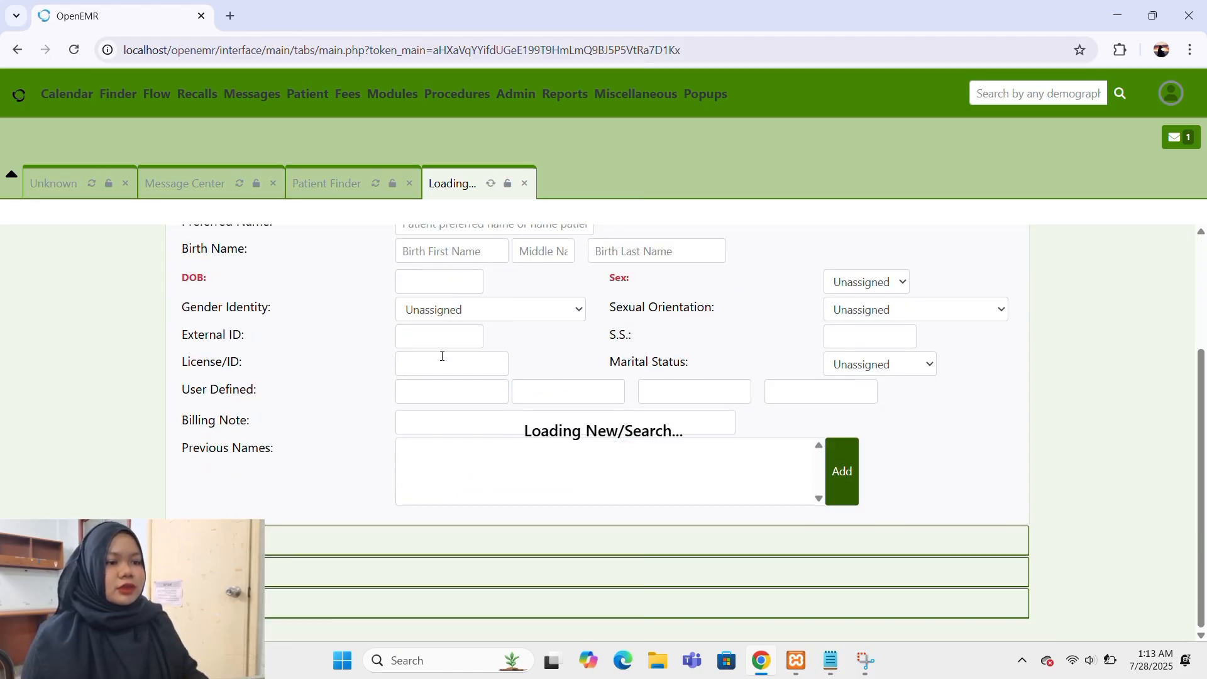
scroll(422, 540, "up", 3)
scroll(423, 540, "down", 3)
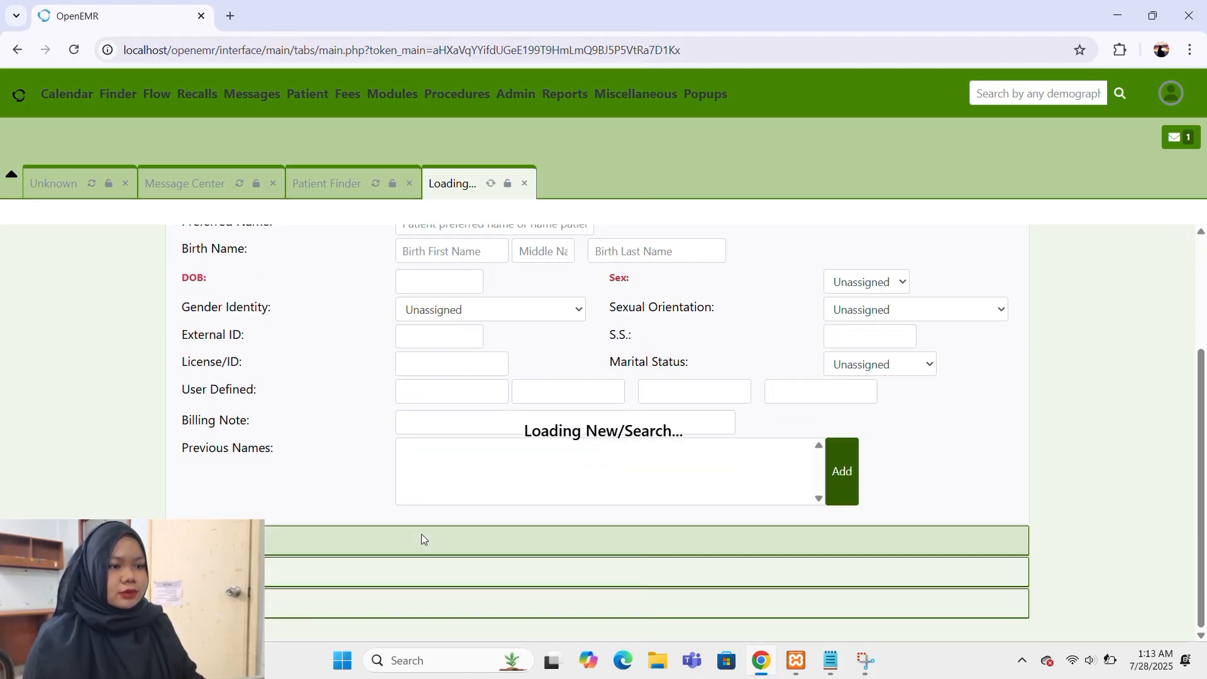
scroll(423, 539, "up", 3)
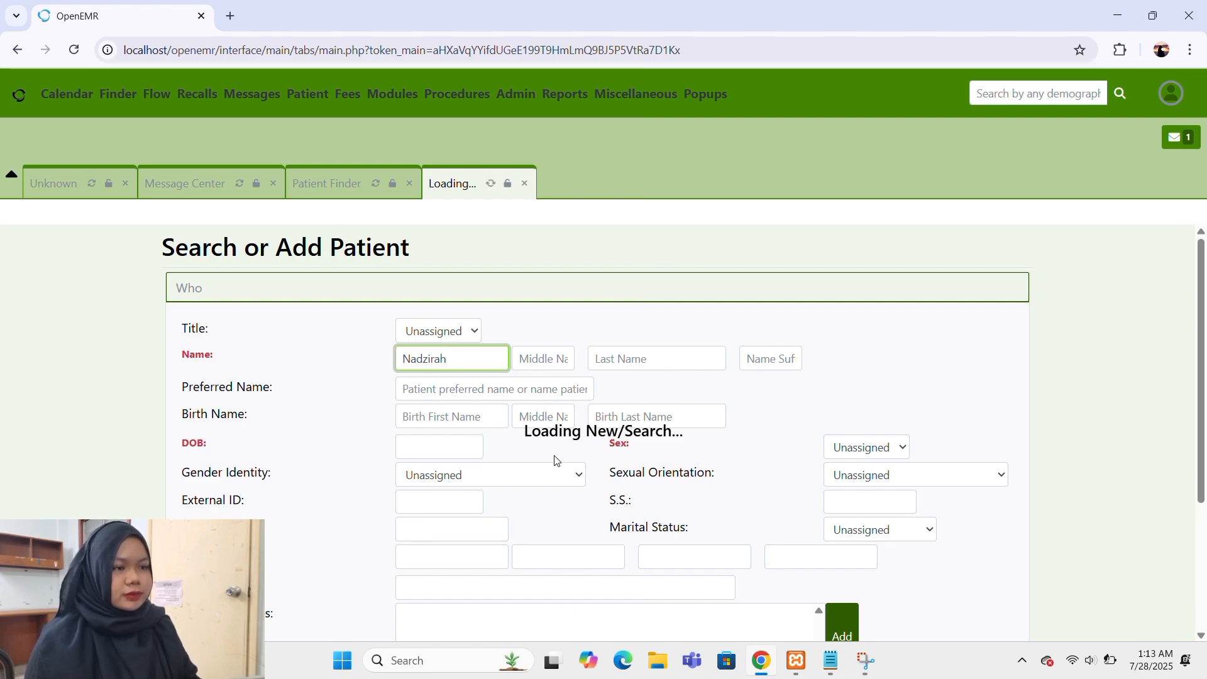
scroll(555, 461, "down", 3)
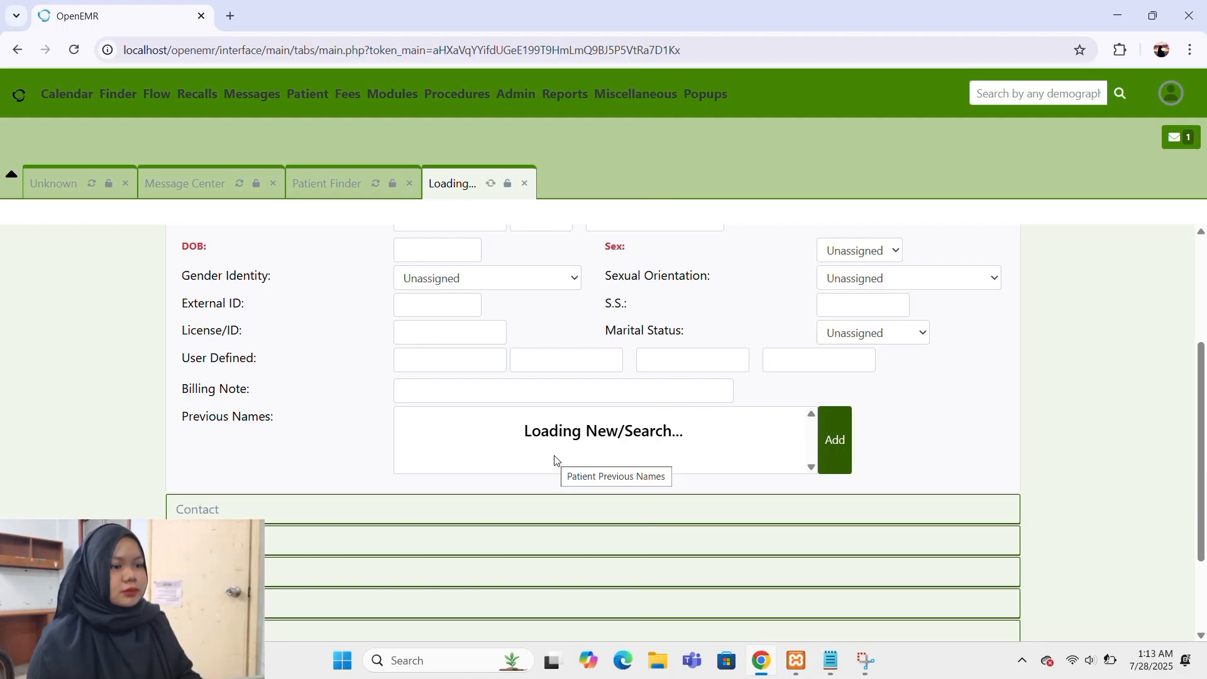
scroll(556, 461, "down", 2)
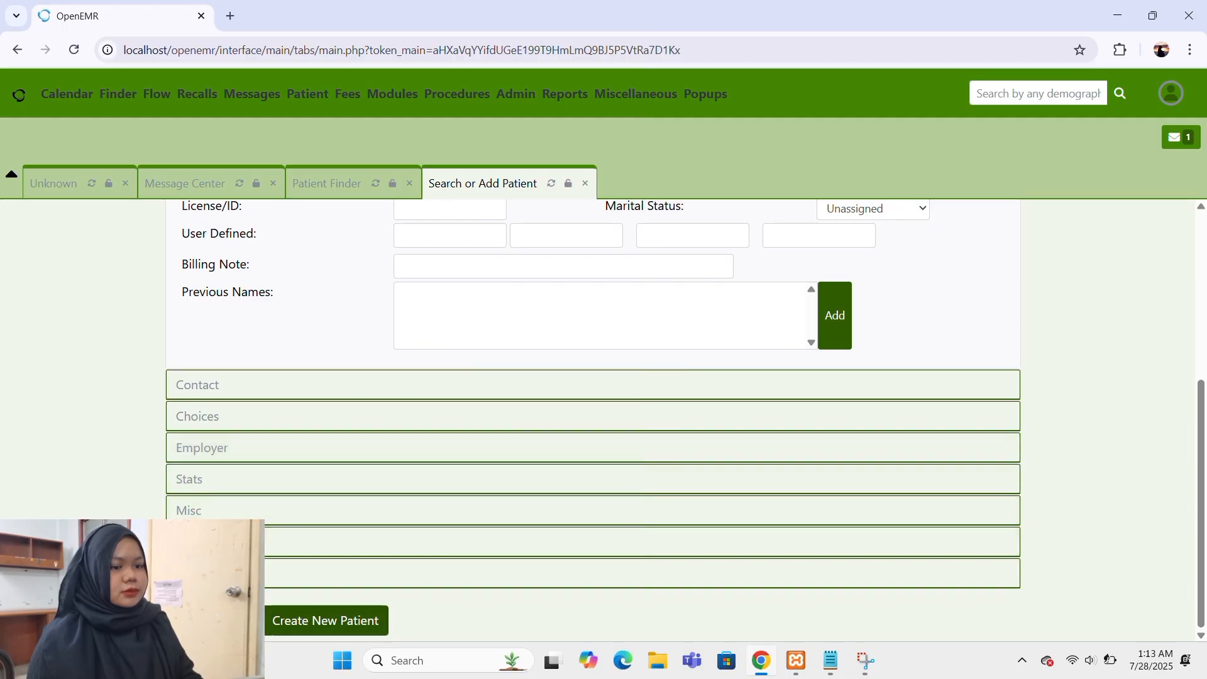
left_click(325, 621)
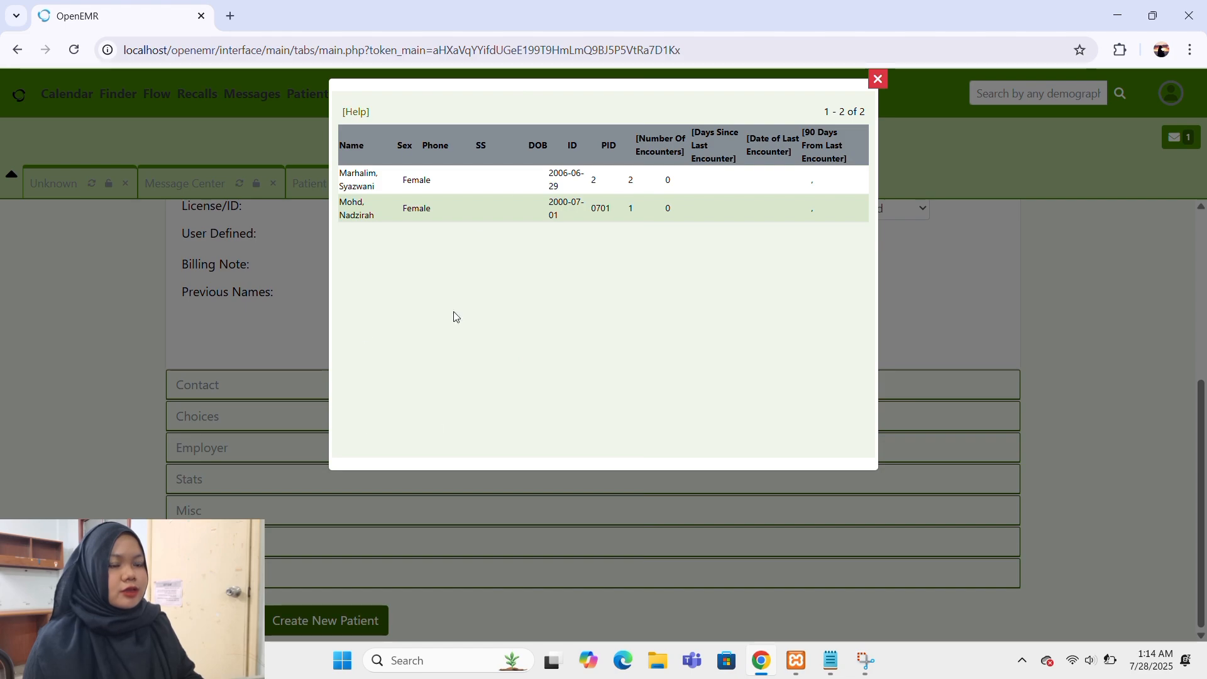
left_click(373, 216)
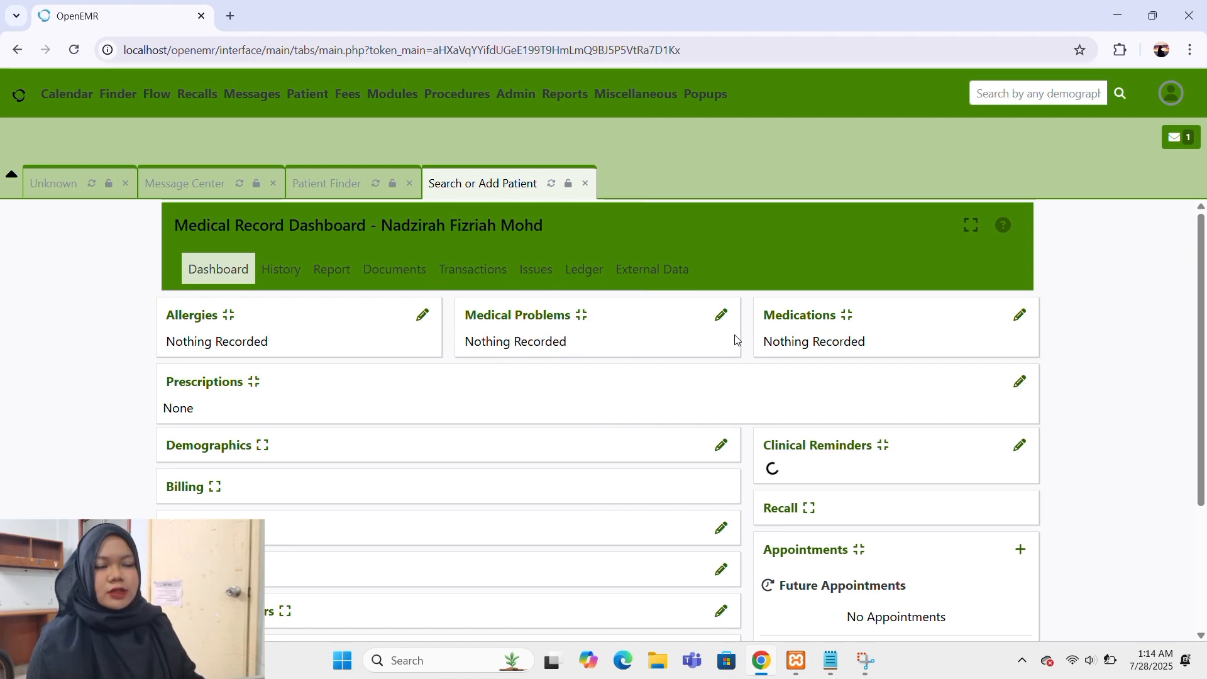
Look over the found patient's medical record dashboard and reopen it from the Patient Reminders page.
scroll(606, 468, "down", 3)
scroll(605, 468, "up", 3)
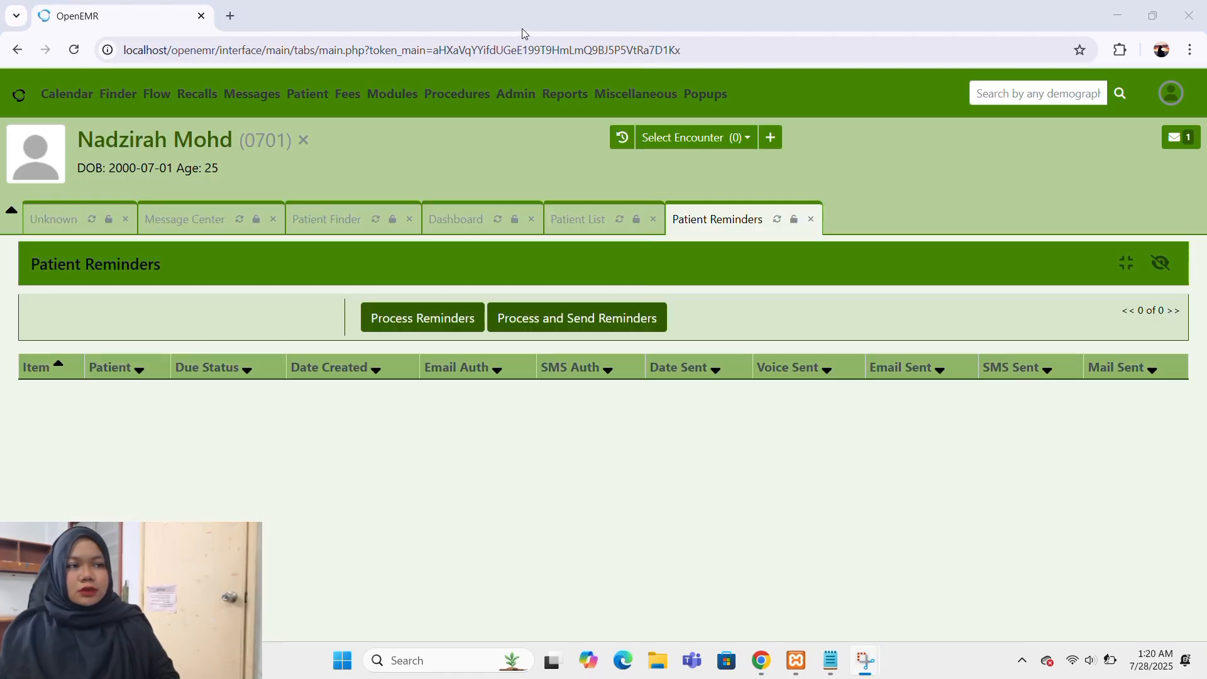
mouse_move(337, 100)
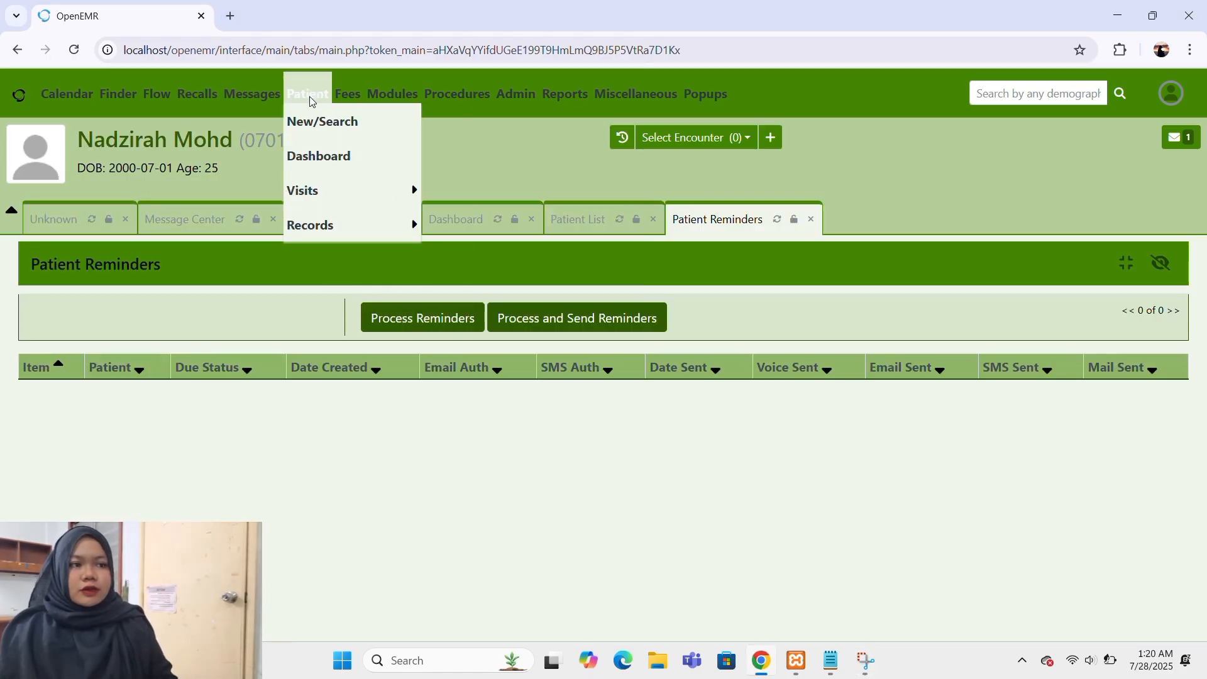
left_click(319, 155)
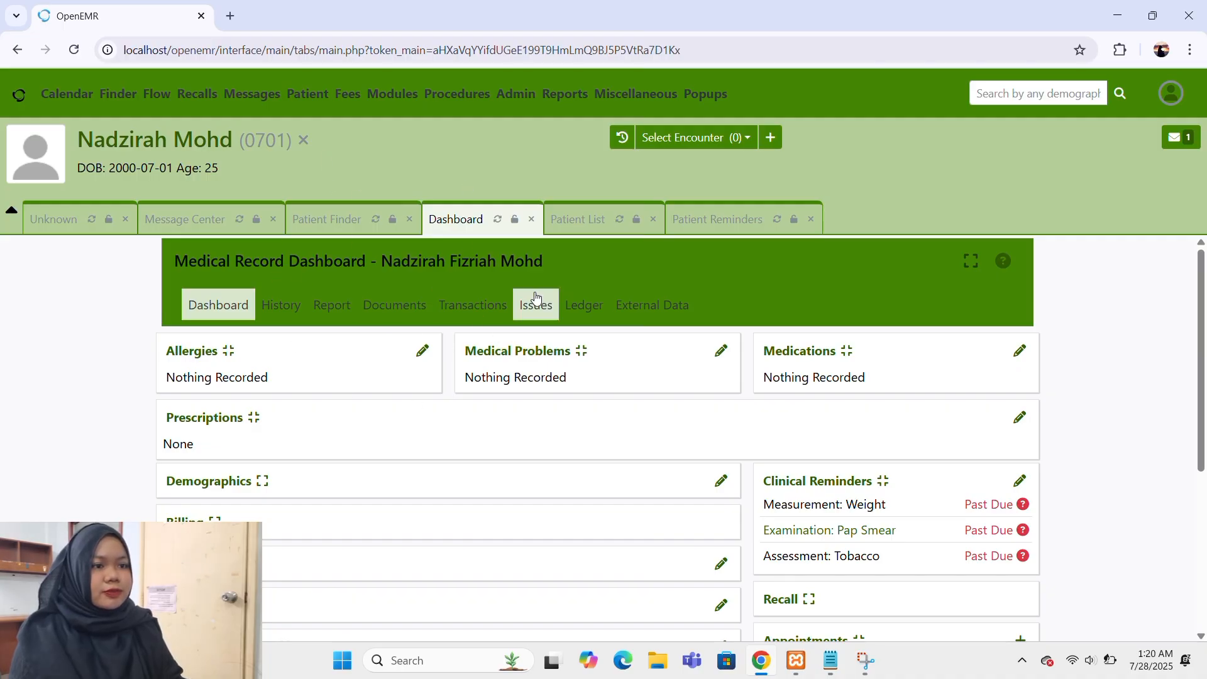
Create a new visit for the current patient and bring up its New Encounter Form.
scroll(547, 459, "down", 2)
scroll(566, 447, "up", 2)
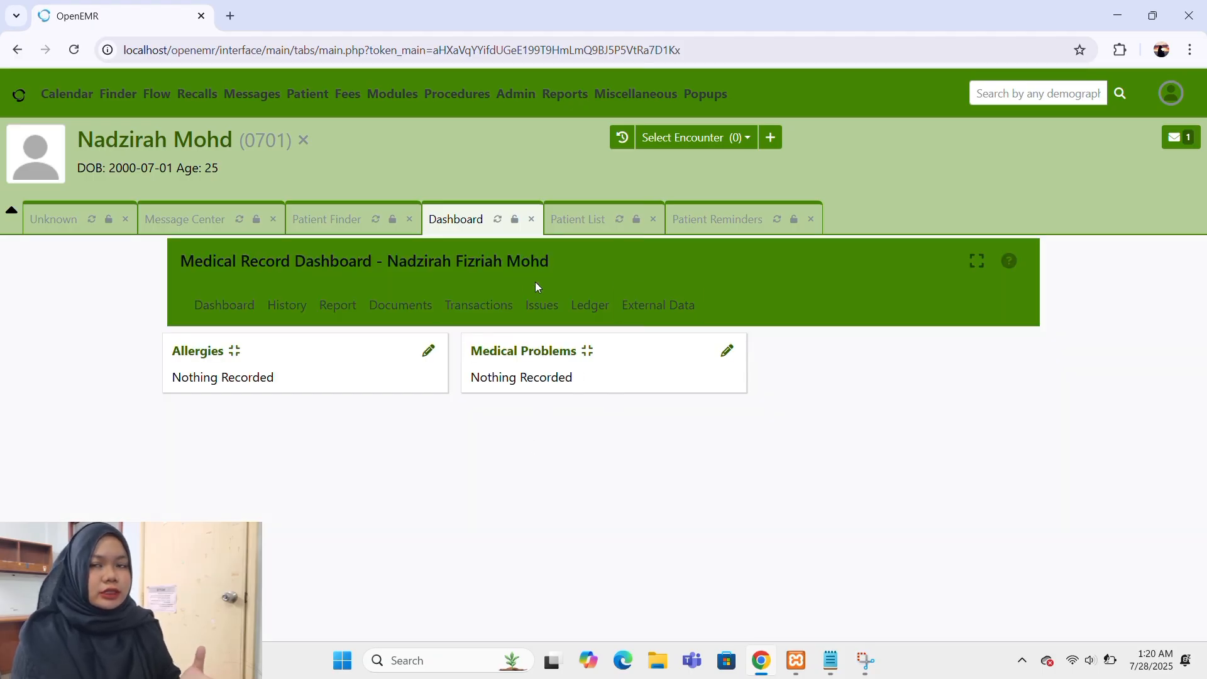
mouse_move(314, 96)
mouse_move(320, 201)
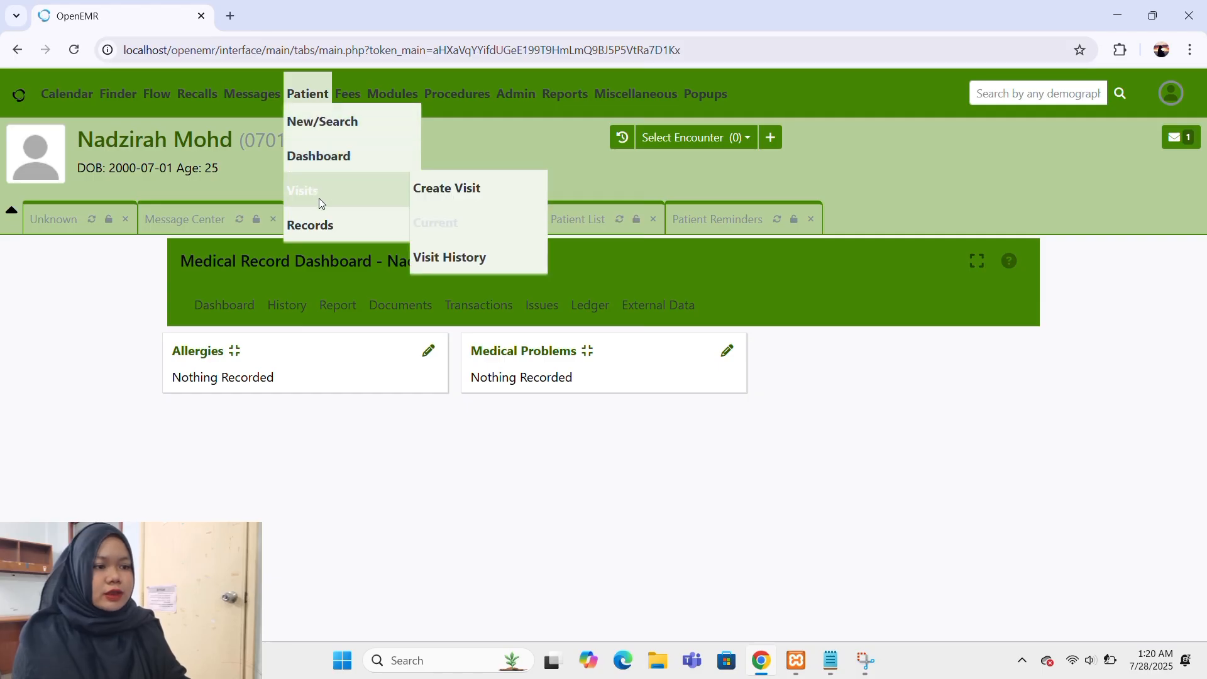
left_click(438, 191)
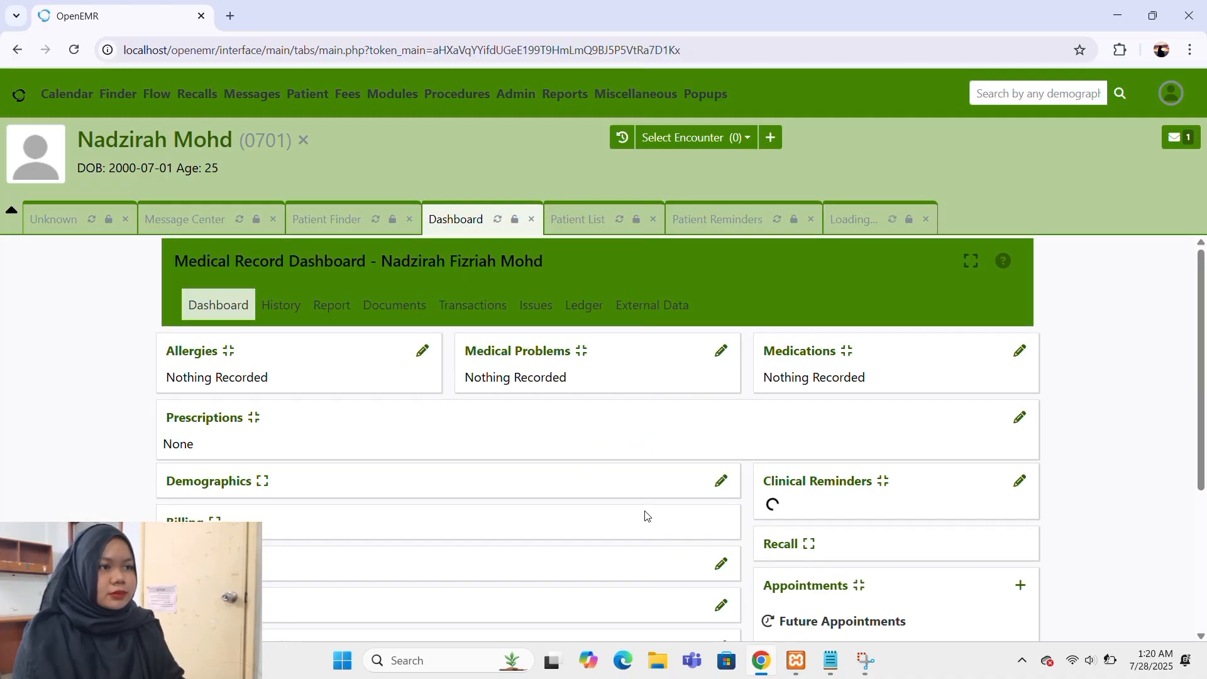
left_click(874, 232)
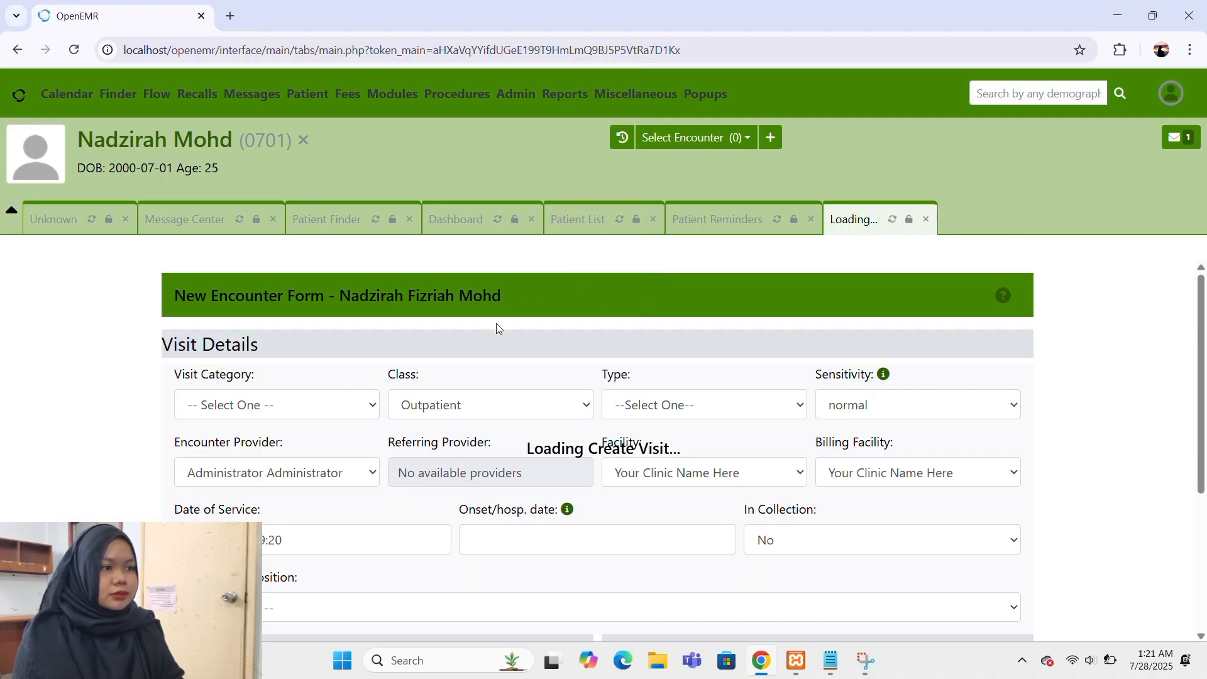
Set the visit category to New Patient and the type to Visit out of hours, and save the encounter.
scroll(497, 327, "down", 2)
scroll(496, 327, "up", 1)
left_click(310, 336)
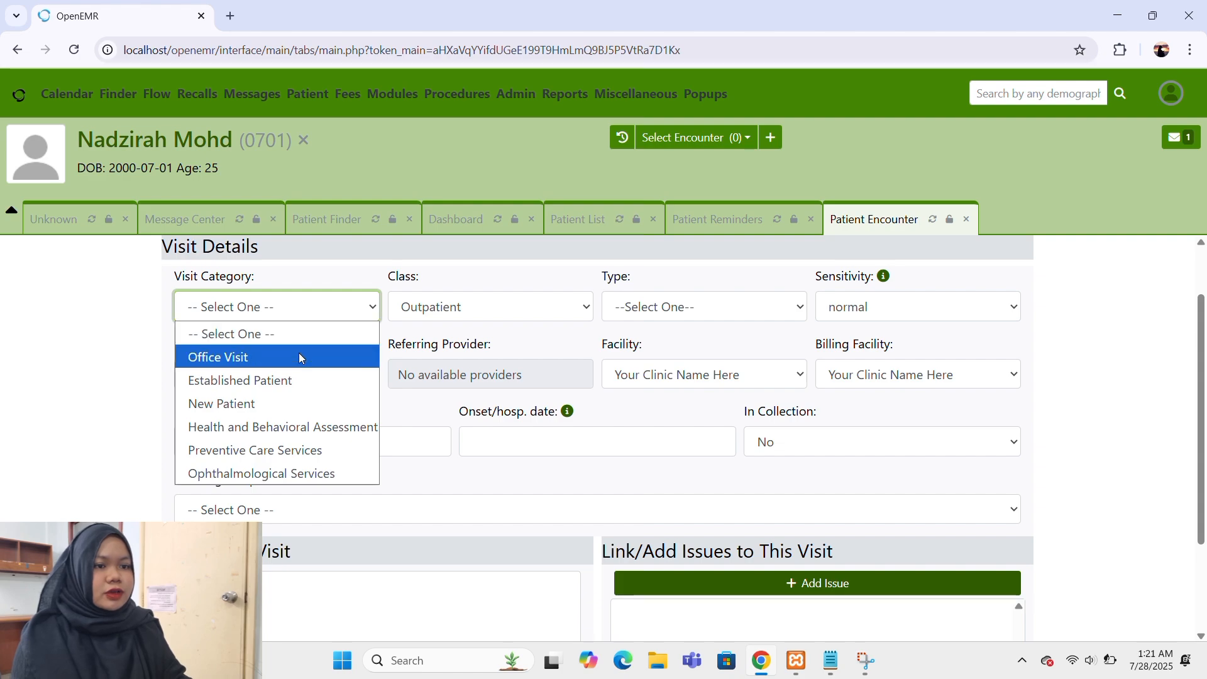
left_click(300, 403)
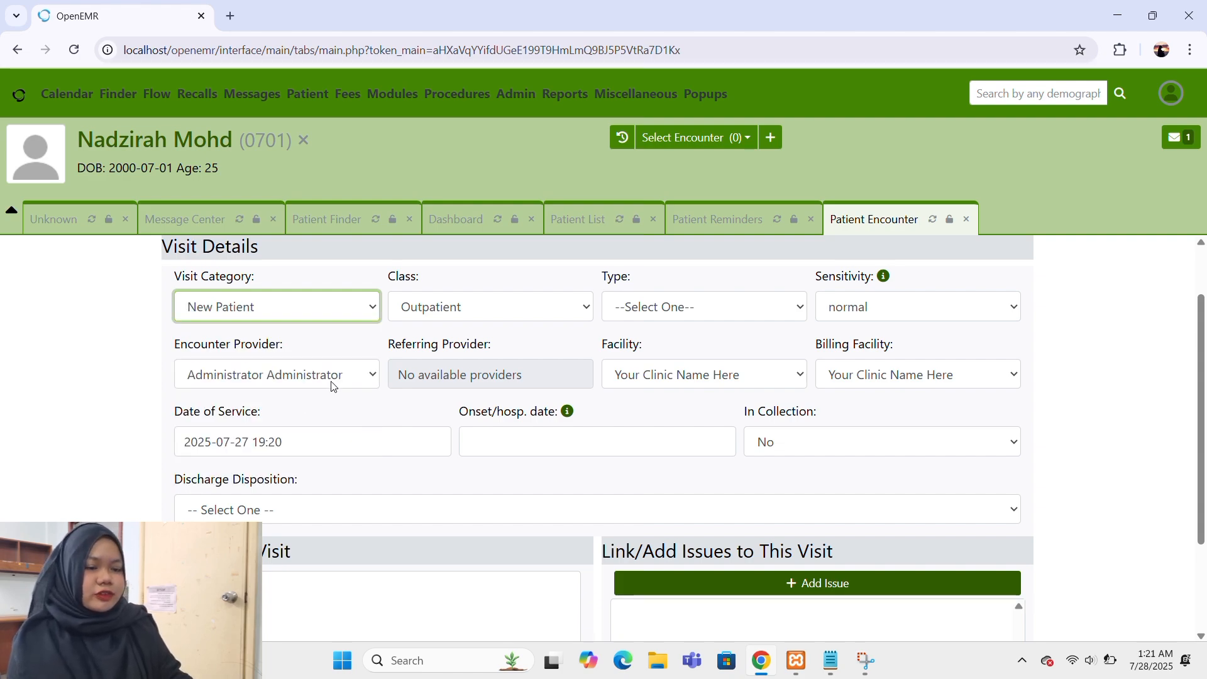
left_click(634, 302)
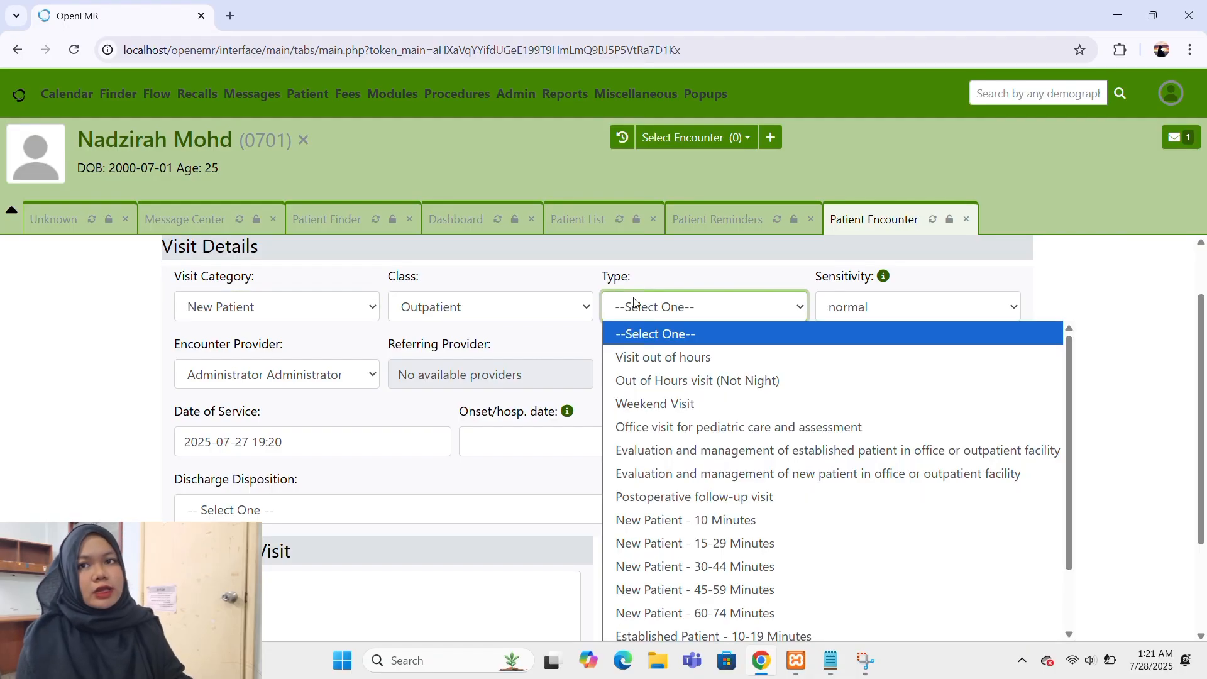
left_click(656, 357)
scroll(656, 359, "down", 2)
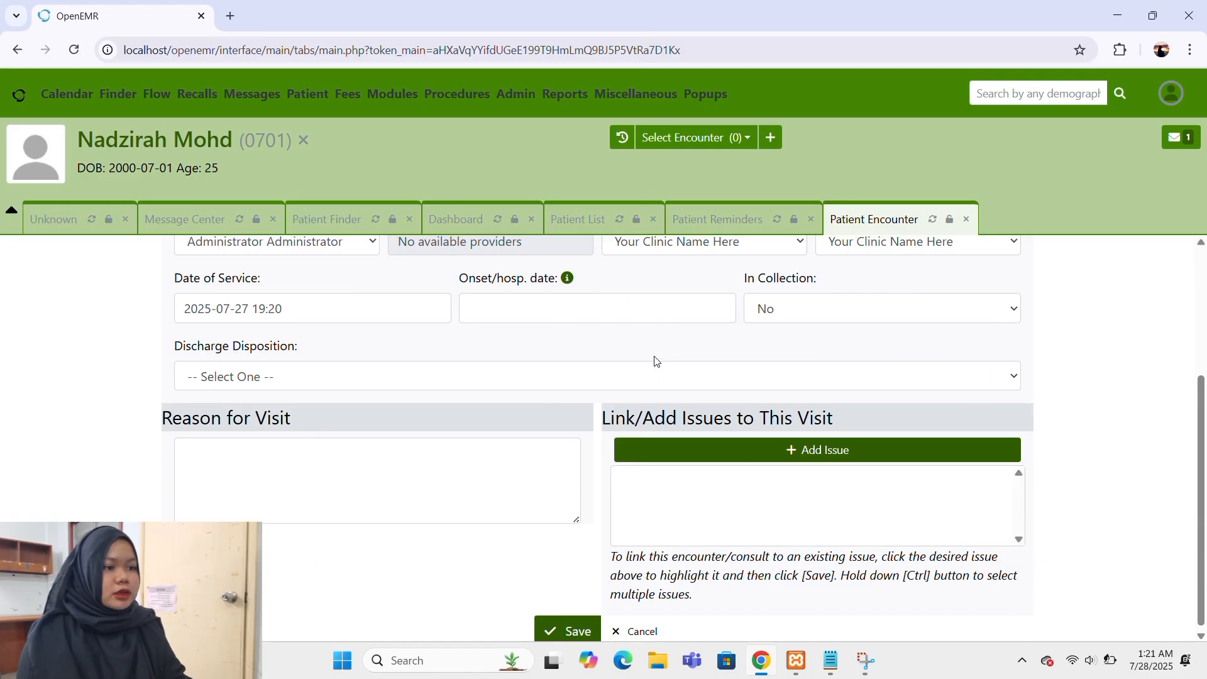
left_click(560, 627)
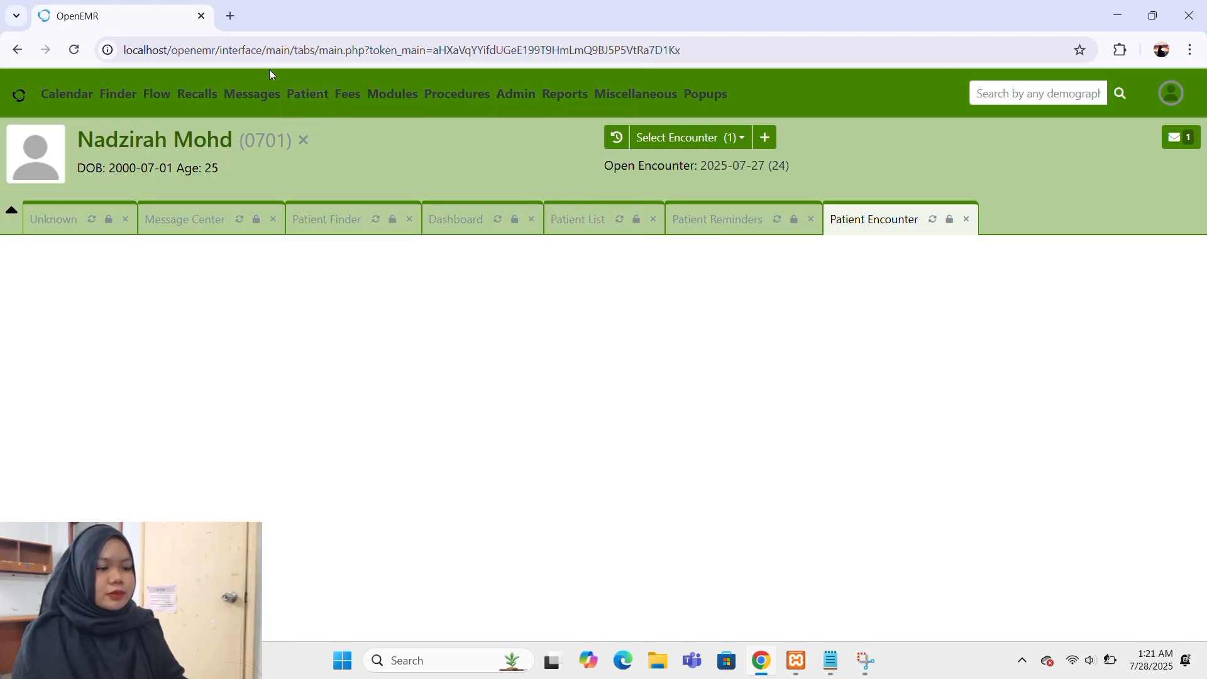
View the current patient's visit history and open the second patient listed in the Patient Finder.
mouse_move(306, 96)
mouse_move(331, 194)
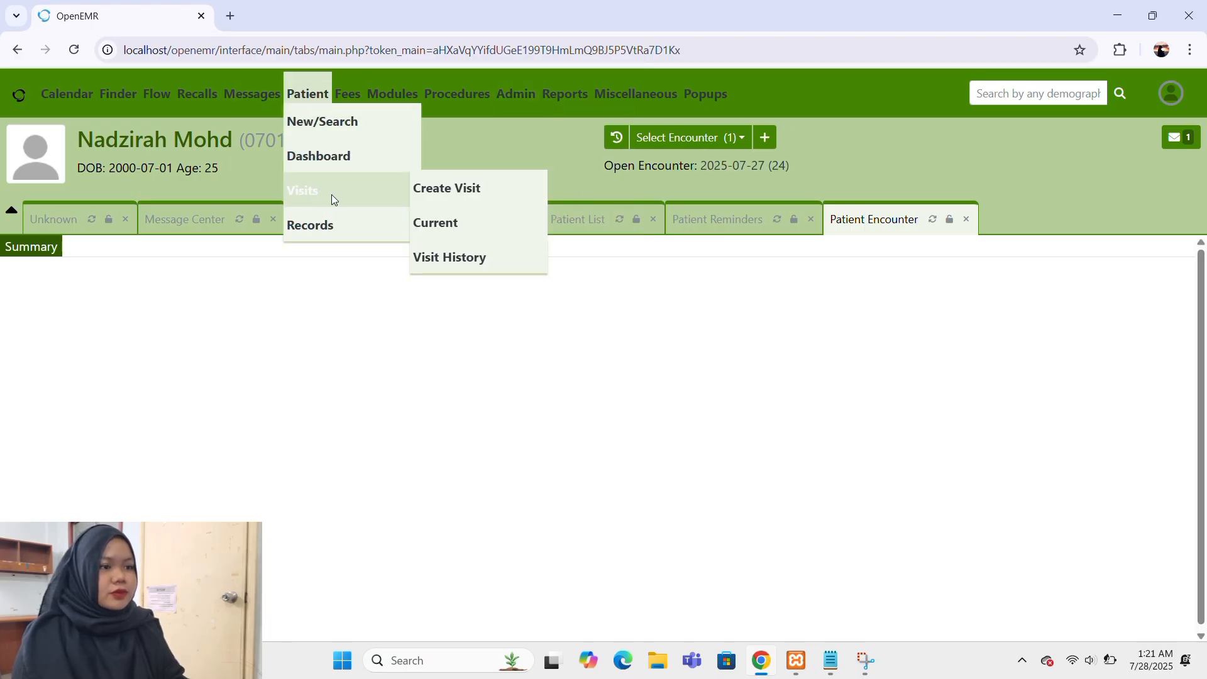
left_click(434, 251)
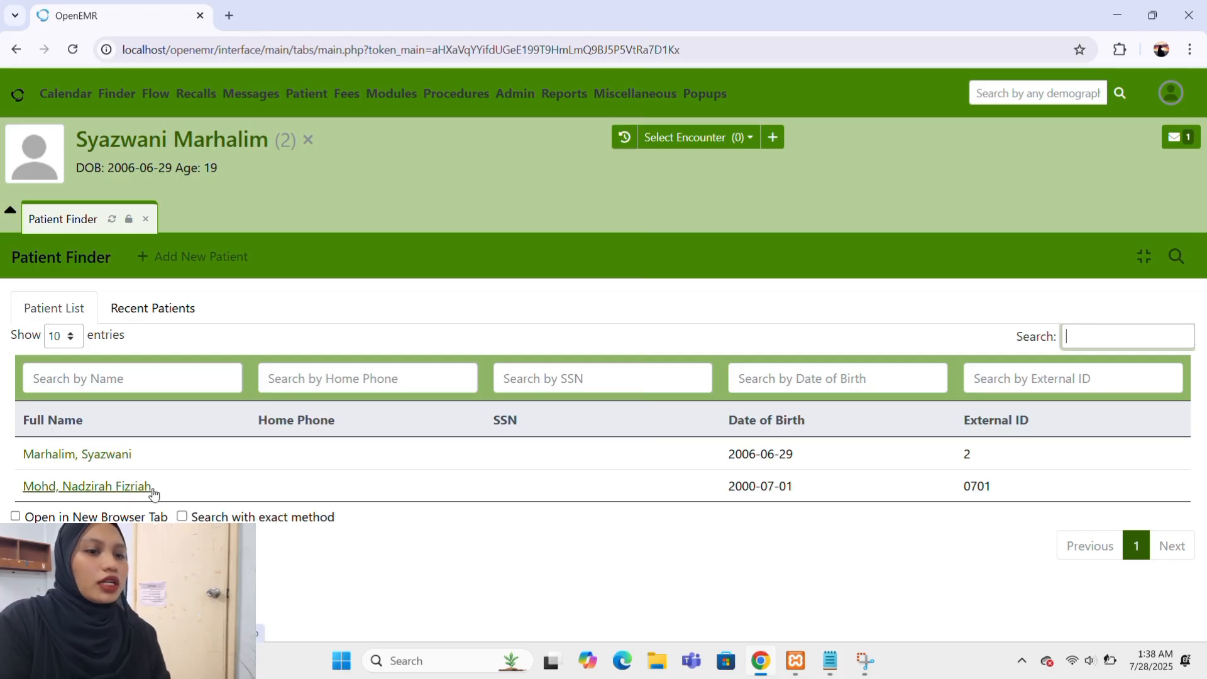
left_click(75, 493)
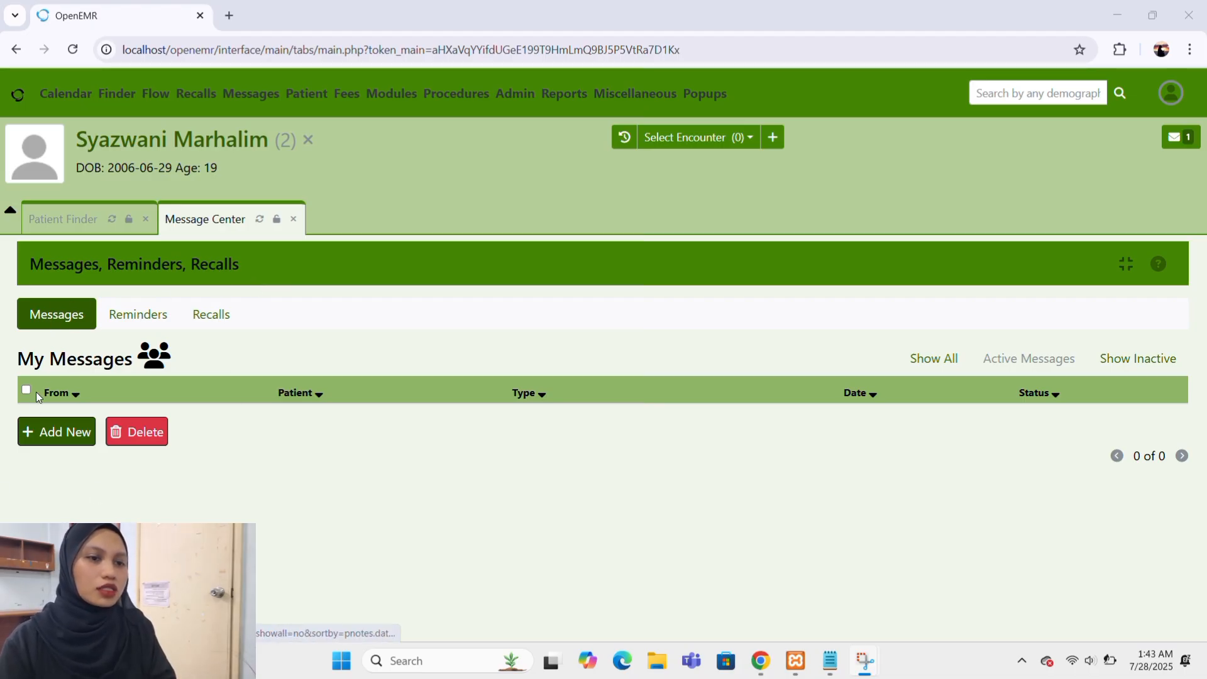
Start a new message in the Message Center and choose the first listed patient's name and matching patient ID.
left_click(25, 434)
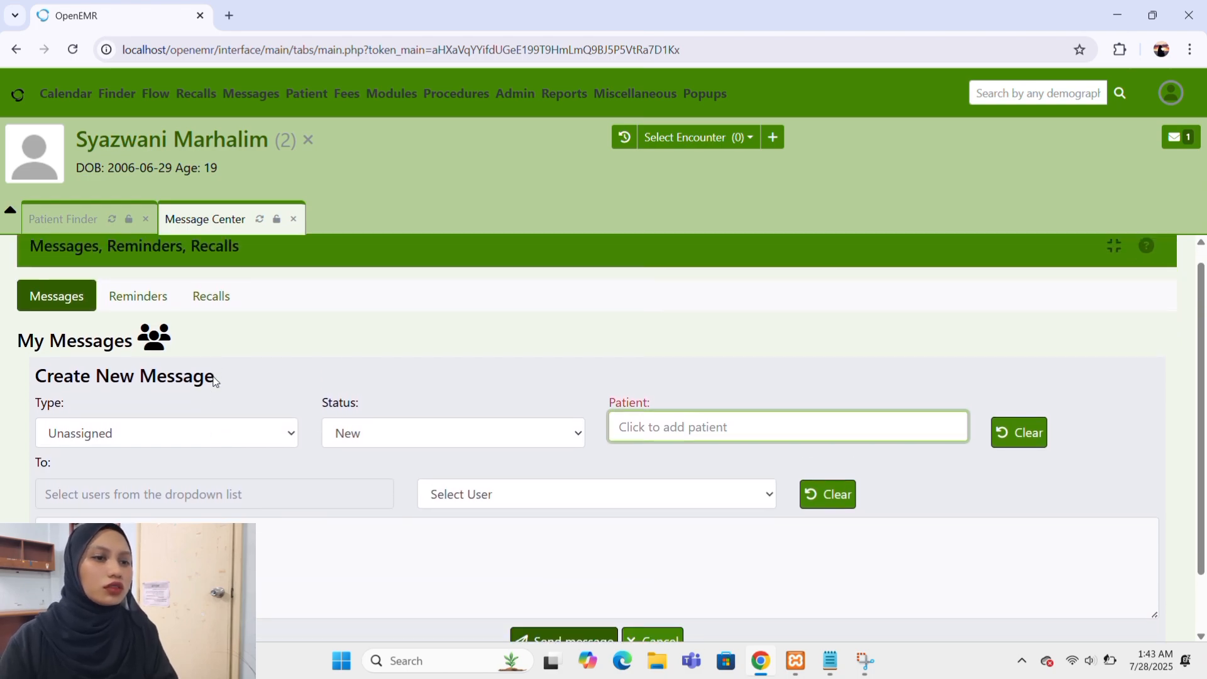
scroll(213, 381, "down", 1)
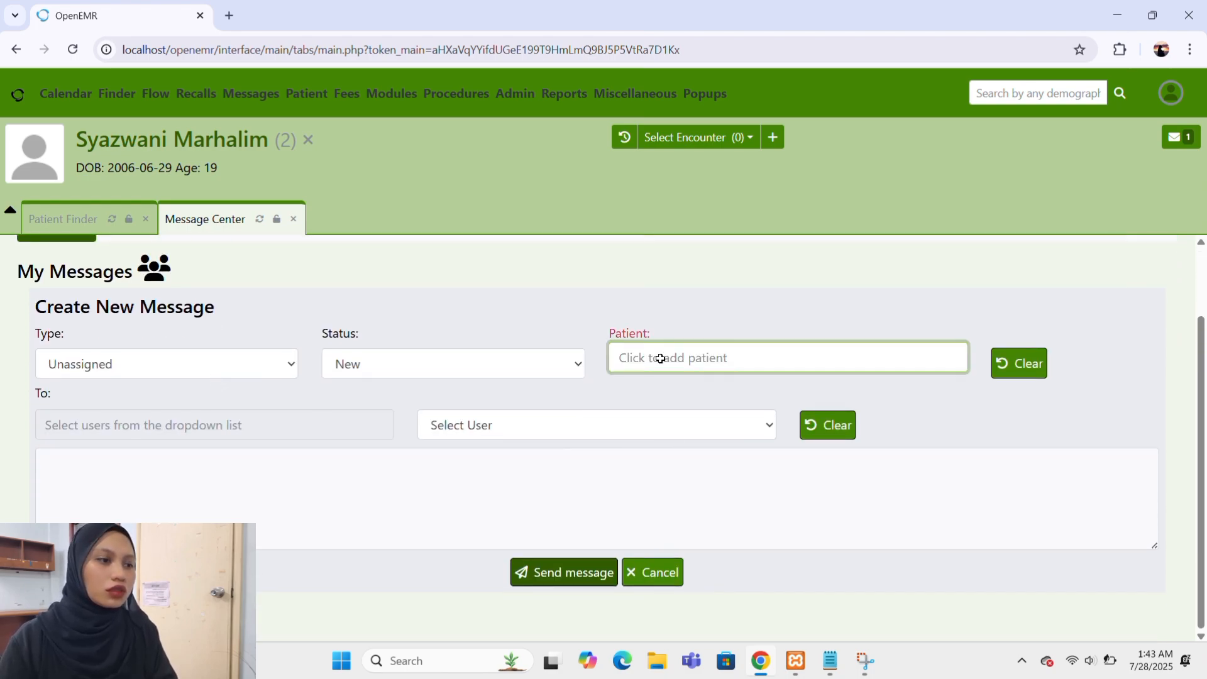
left_click(692, 361)
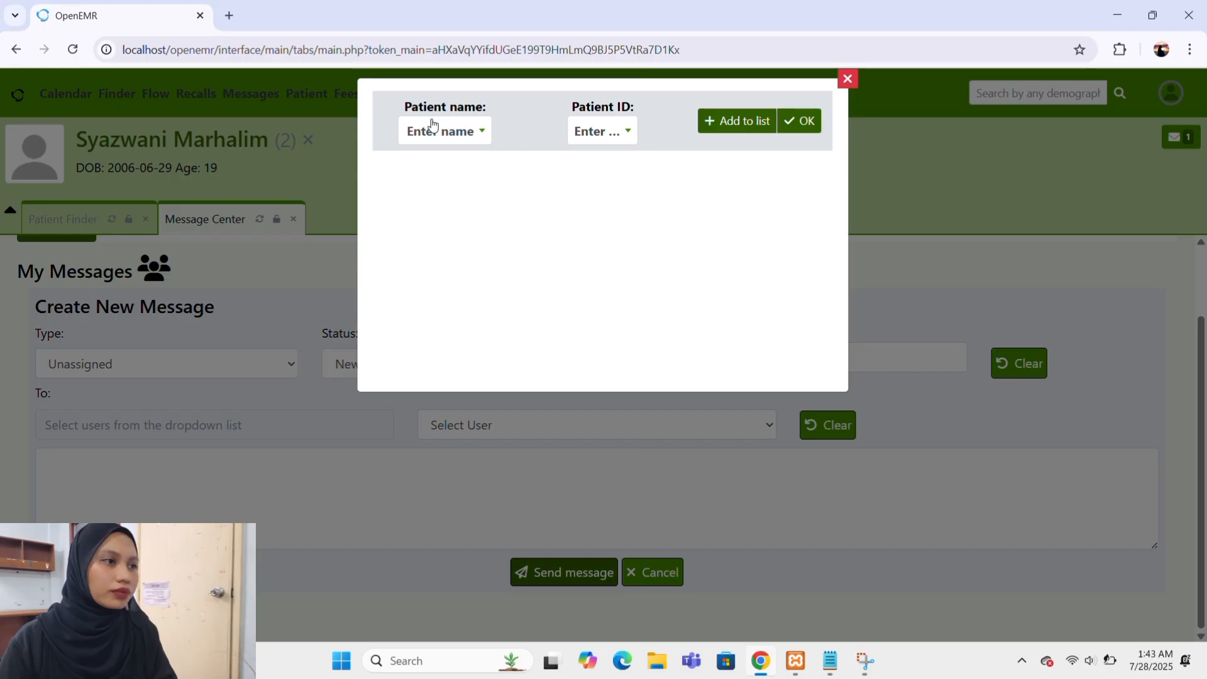
left_click(458, 131)
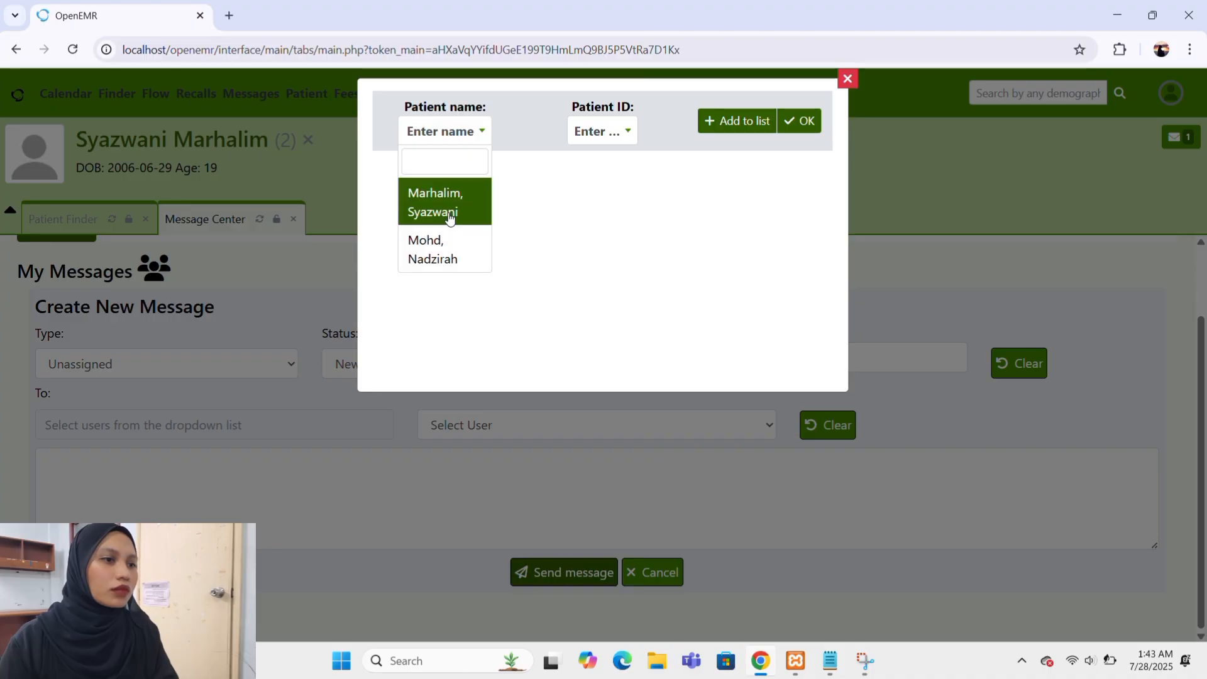
left_click(451, 207)
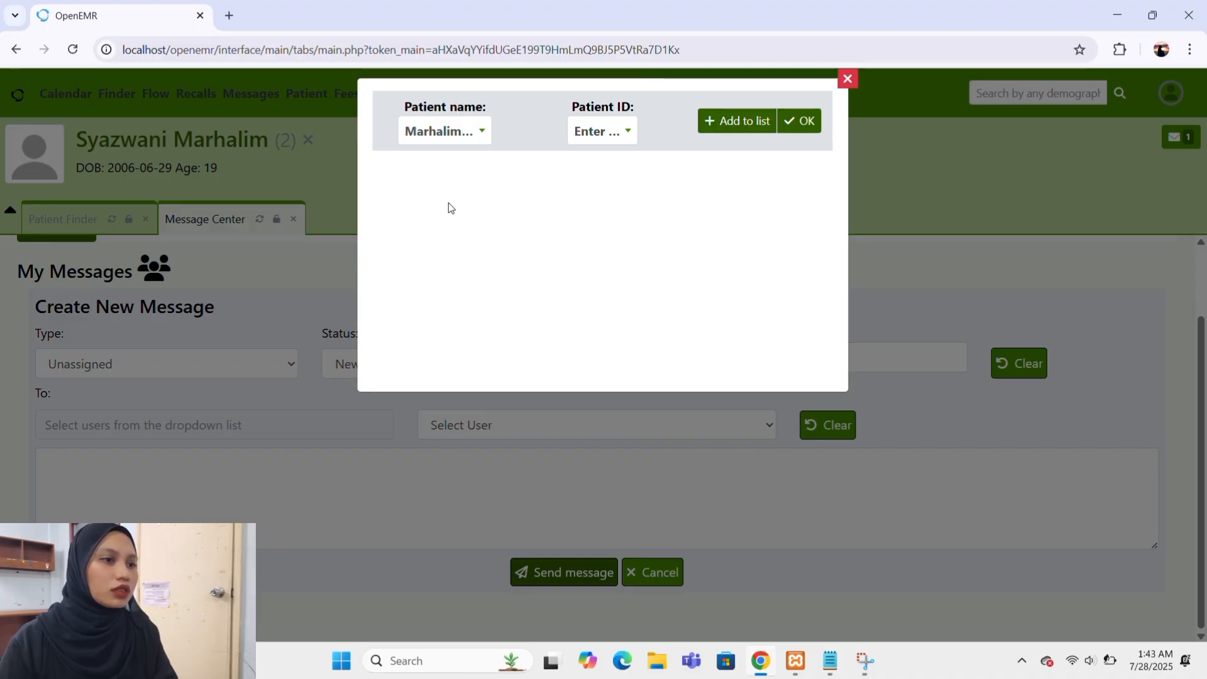
left_click(631, 131)
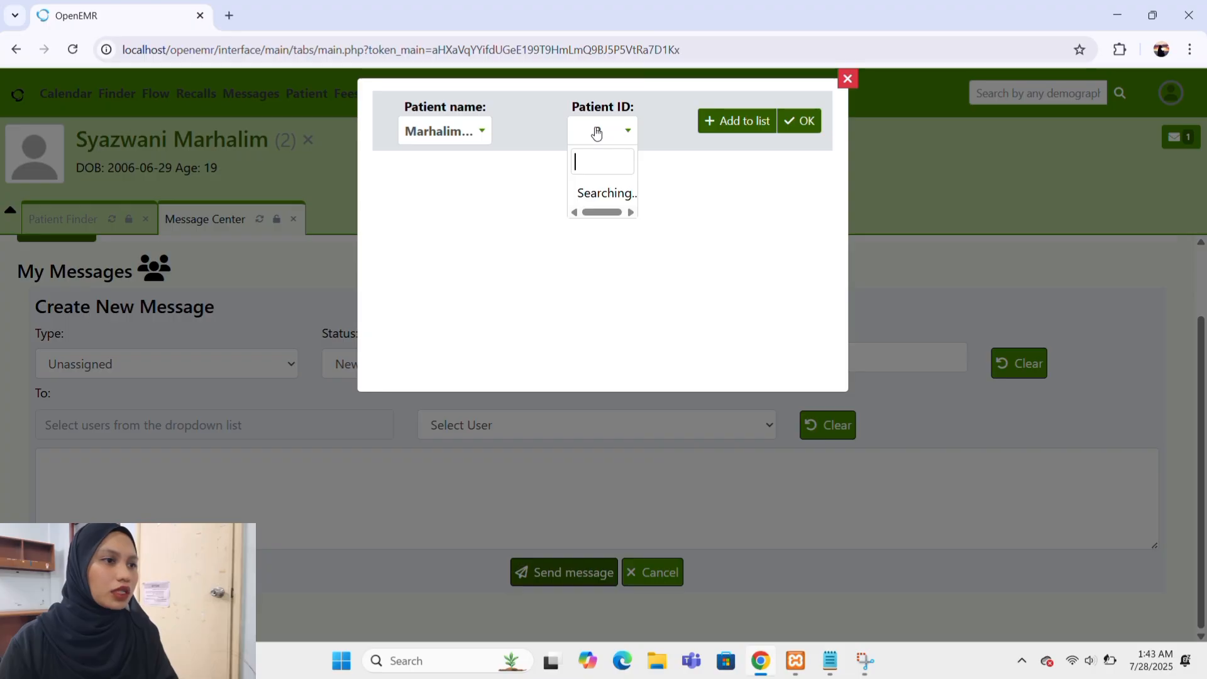
left_click(597, 133)
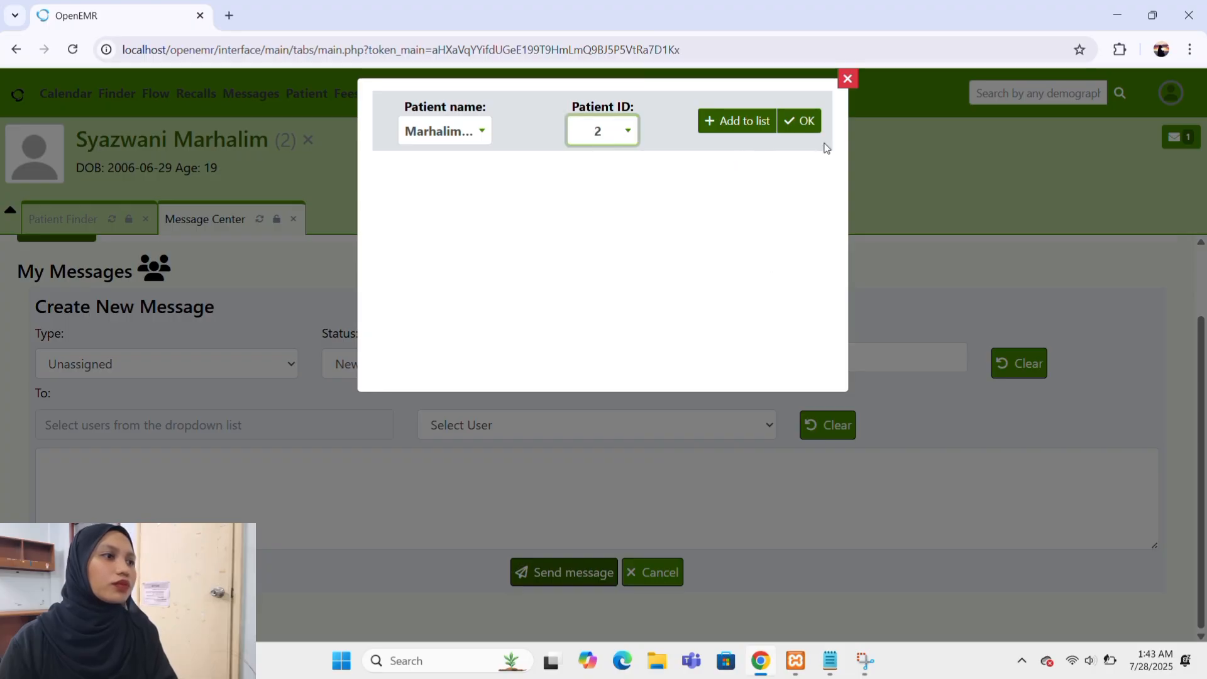
Add the chosen patient to the selection list and confirm them as the message's patient.
left_click(797, 124)
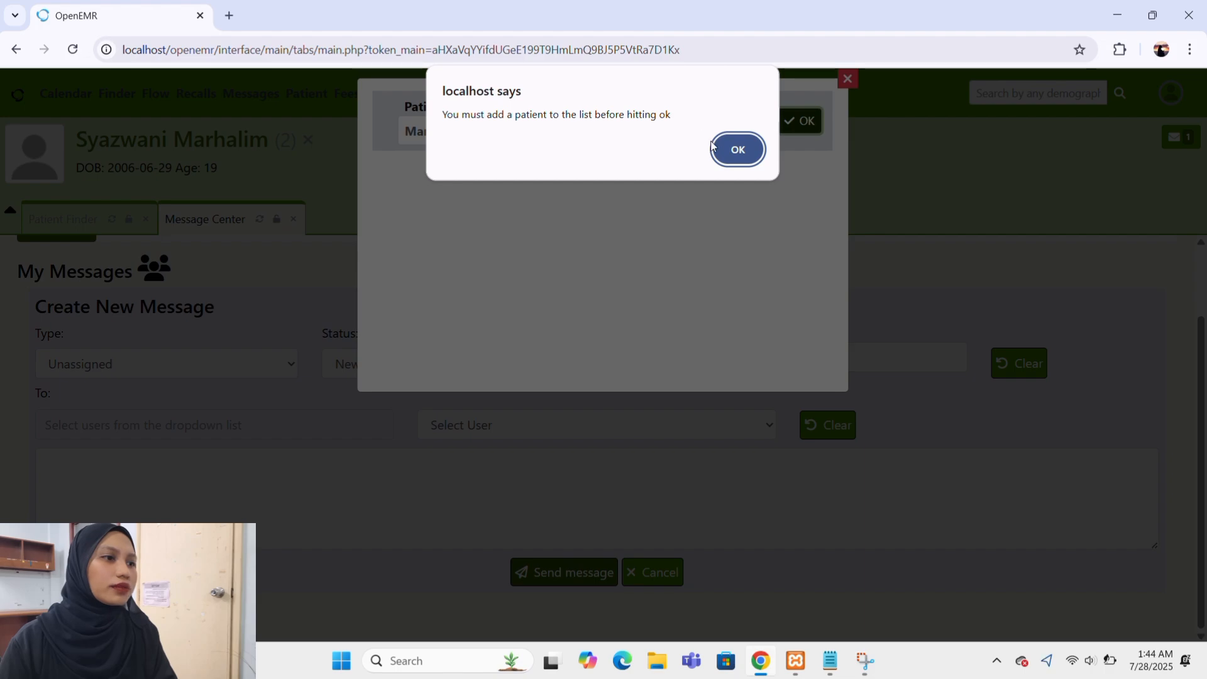
left_click(739, 151)
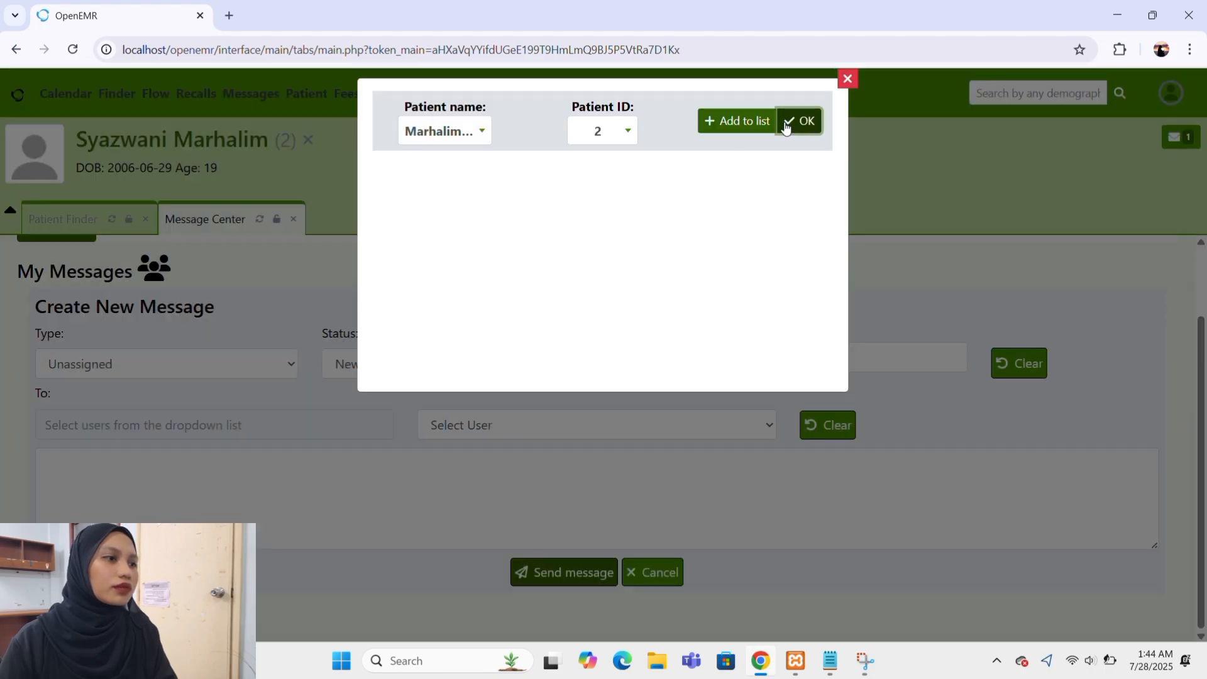
left_click(740, 123)
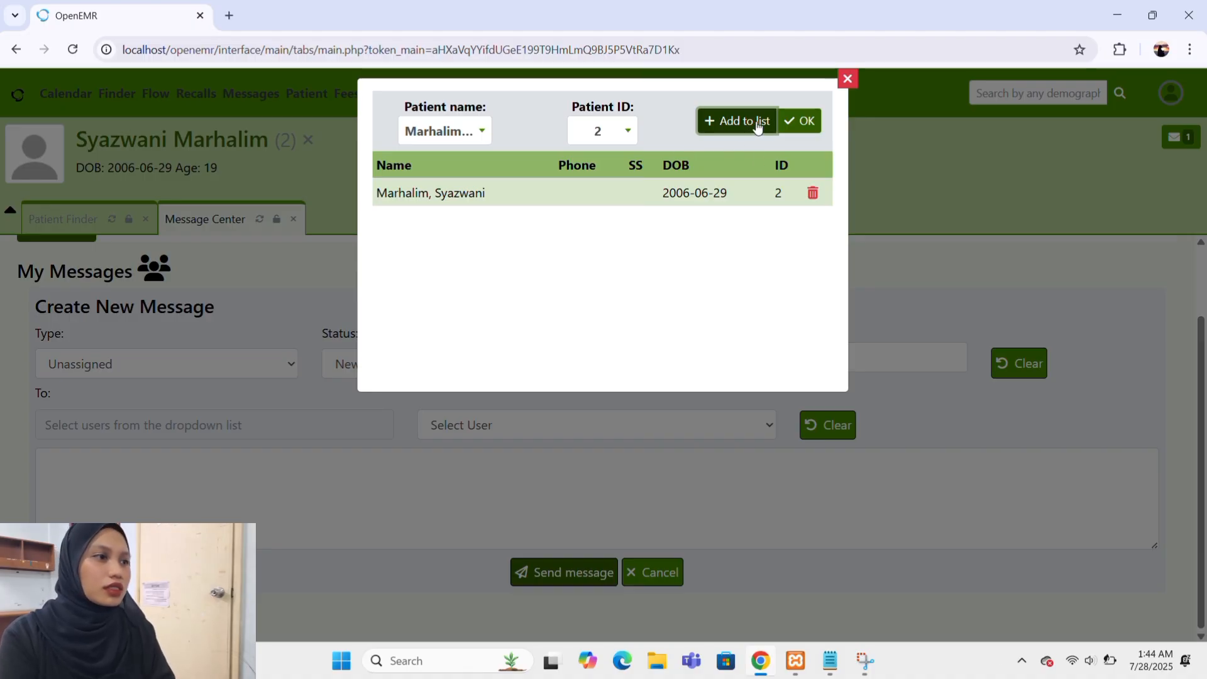
left_click(803, 127)
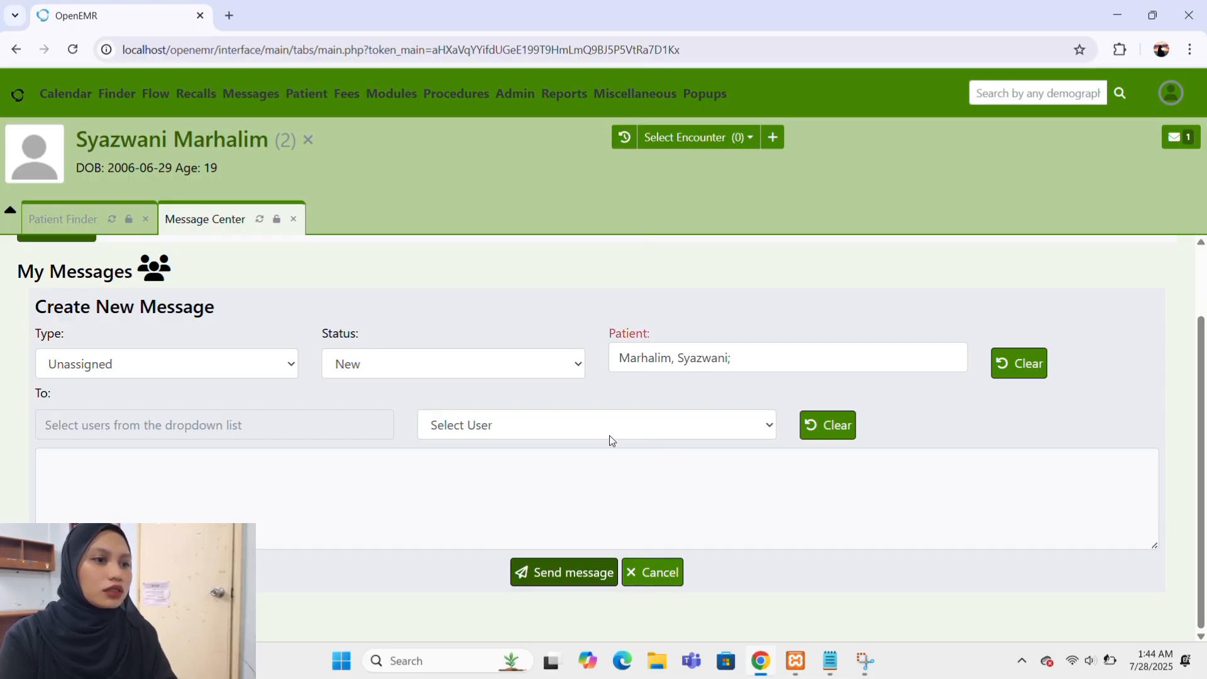
Set the message type to Patient Reminders and its status to New, with Administrator, Administrator as the recipient.
left_click(293, 366)
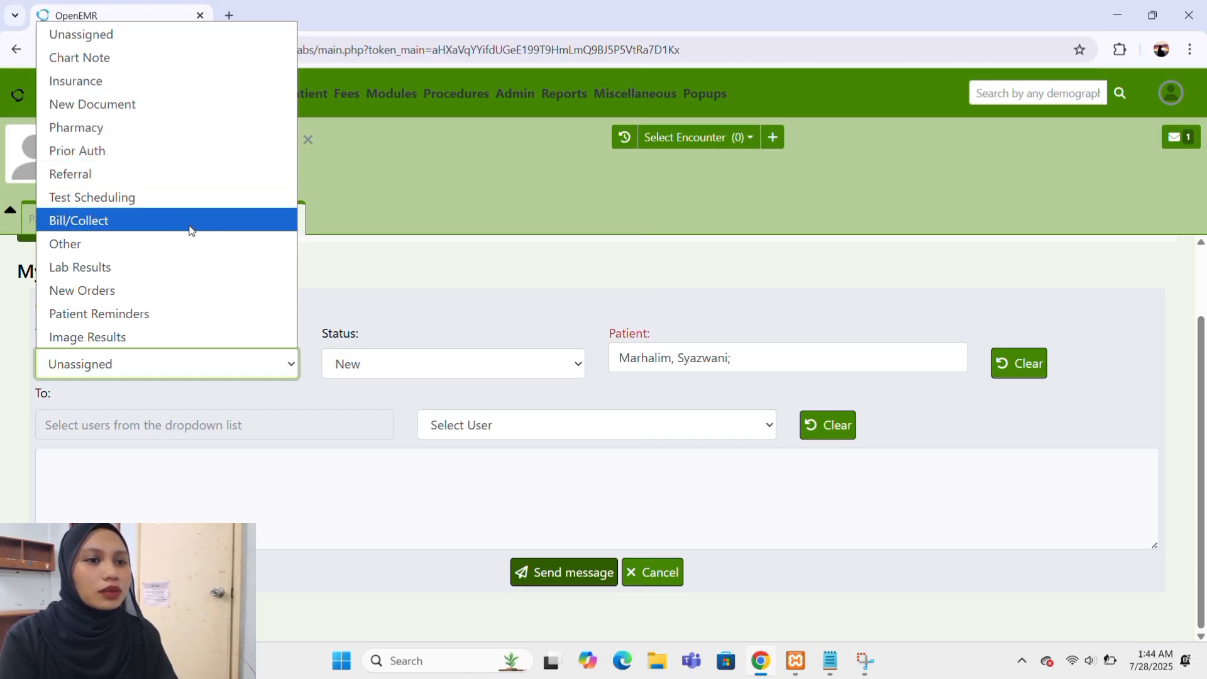
left_click(83, 308)
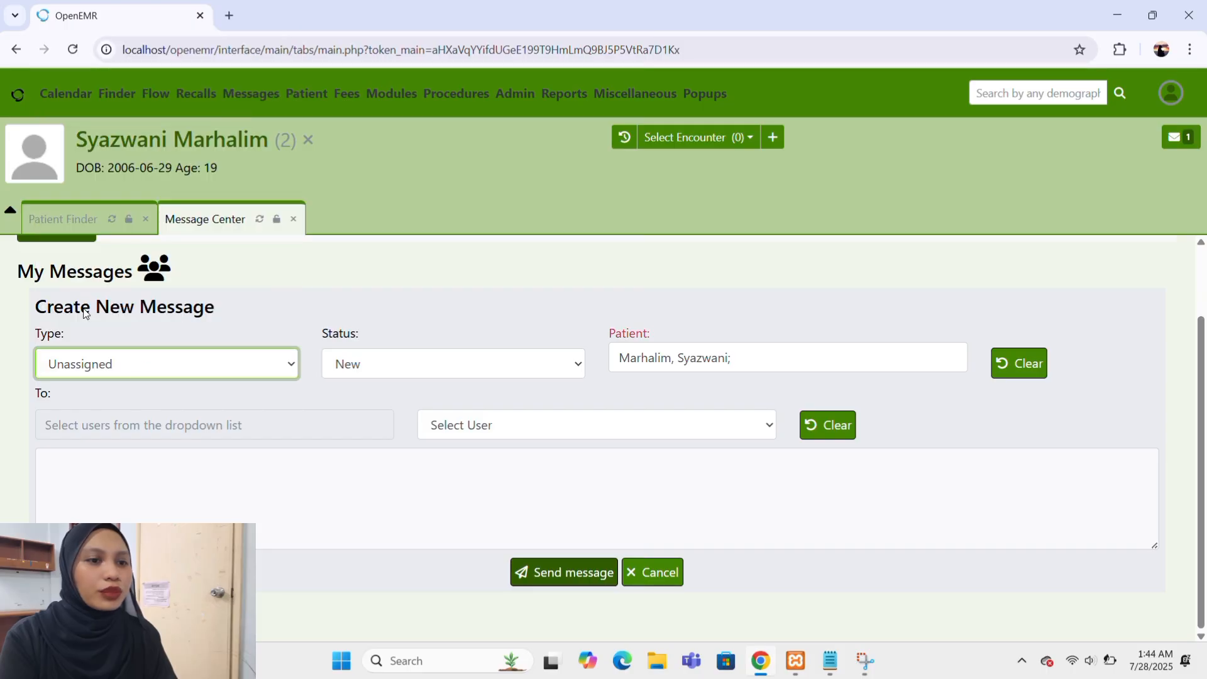
left_click(413, 369)
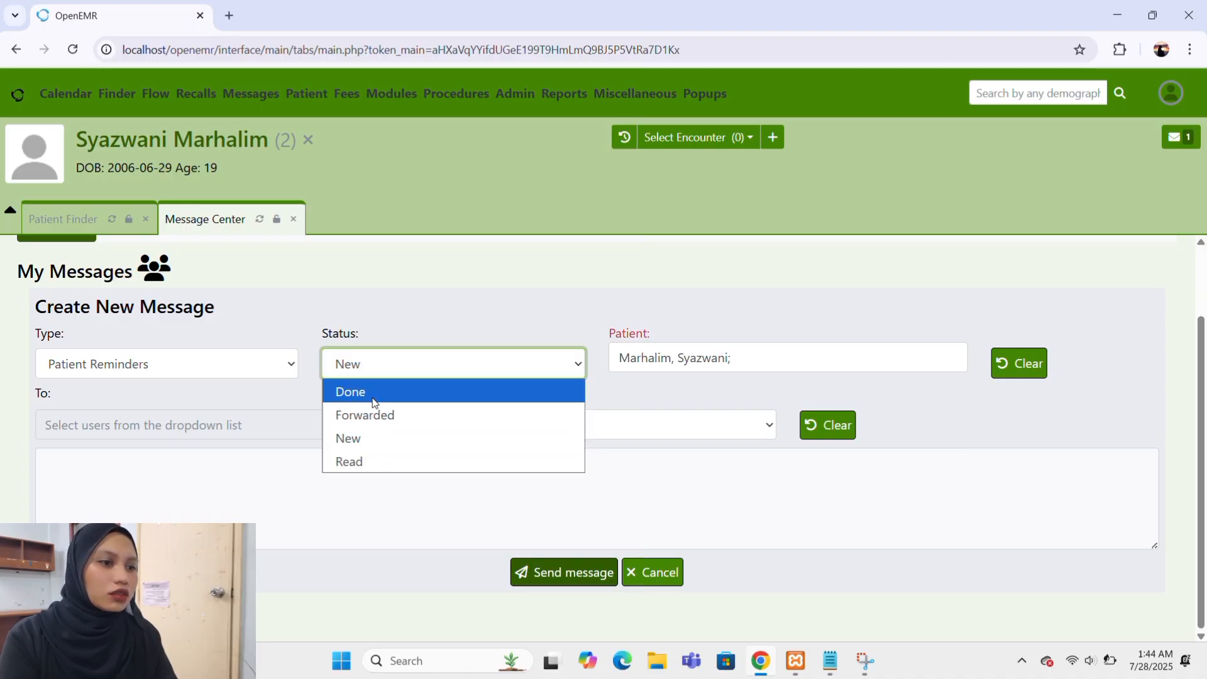
left_click(353, 437)
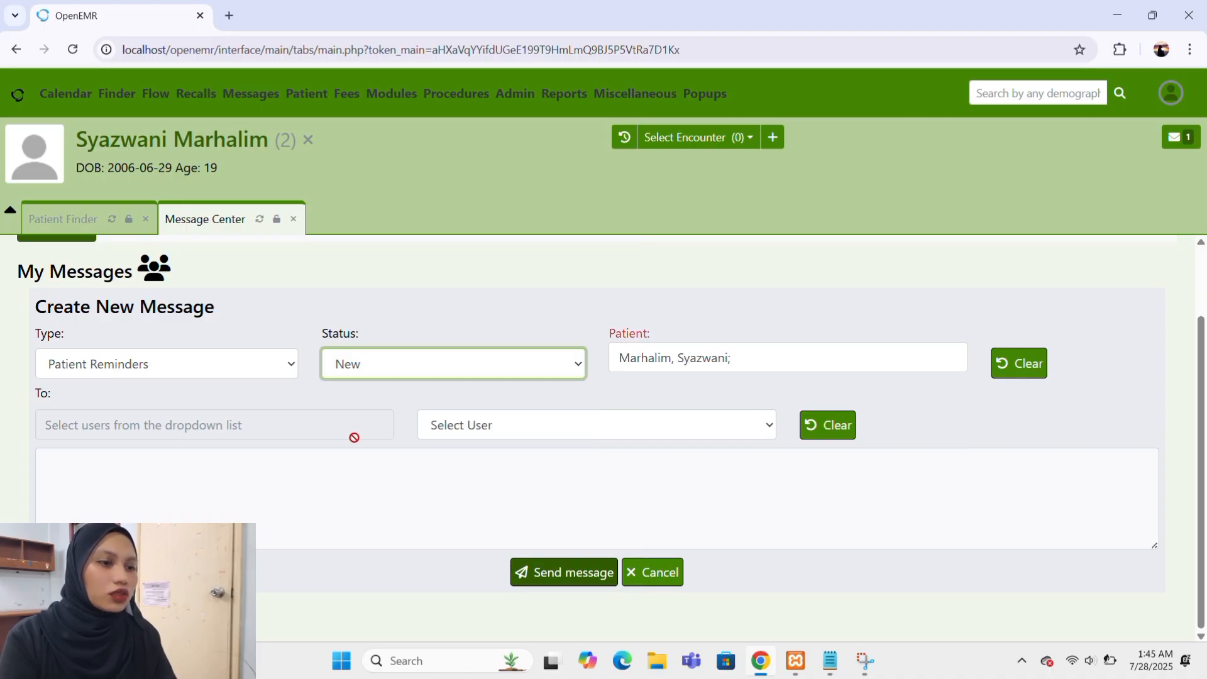
left_click(659, 434)
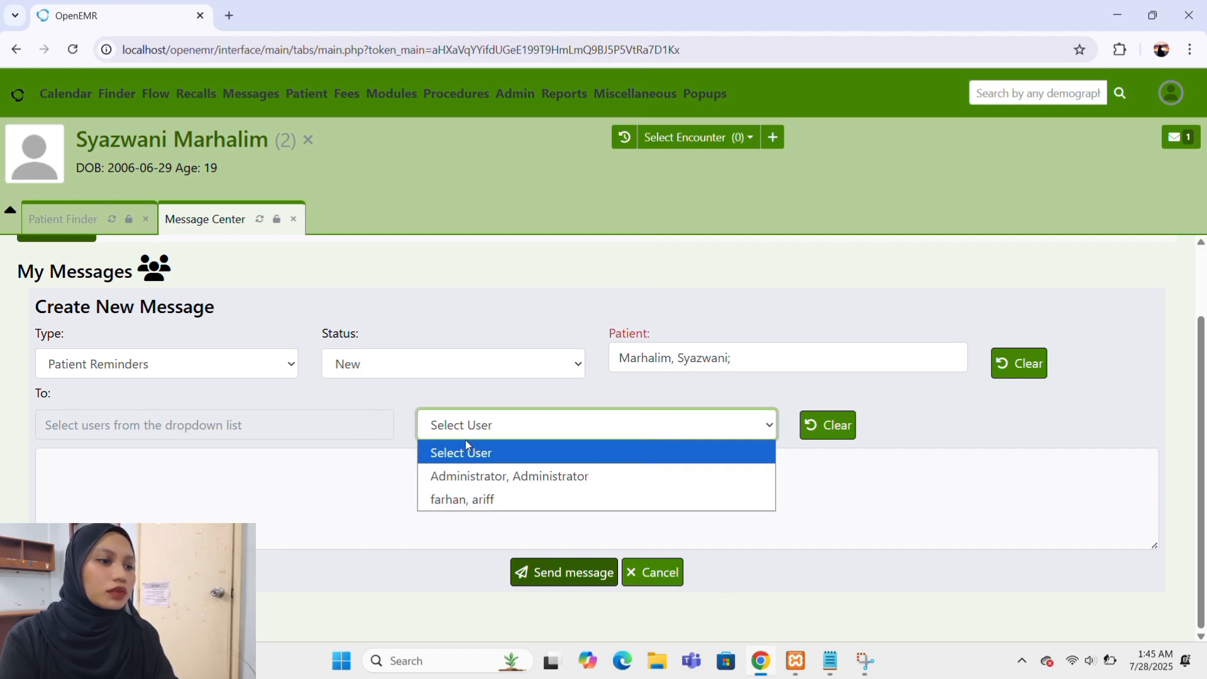
left_click(457, 482)
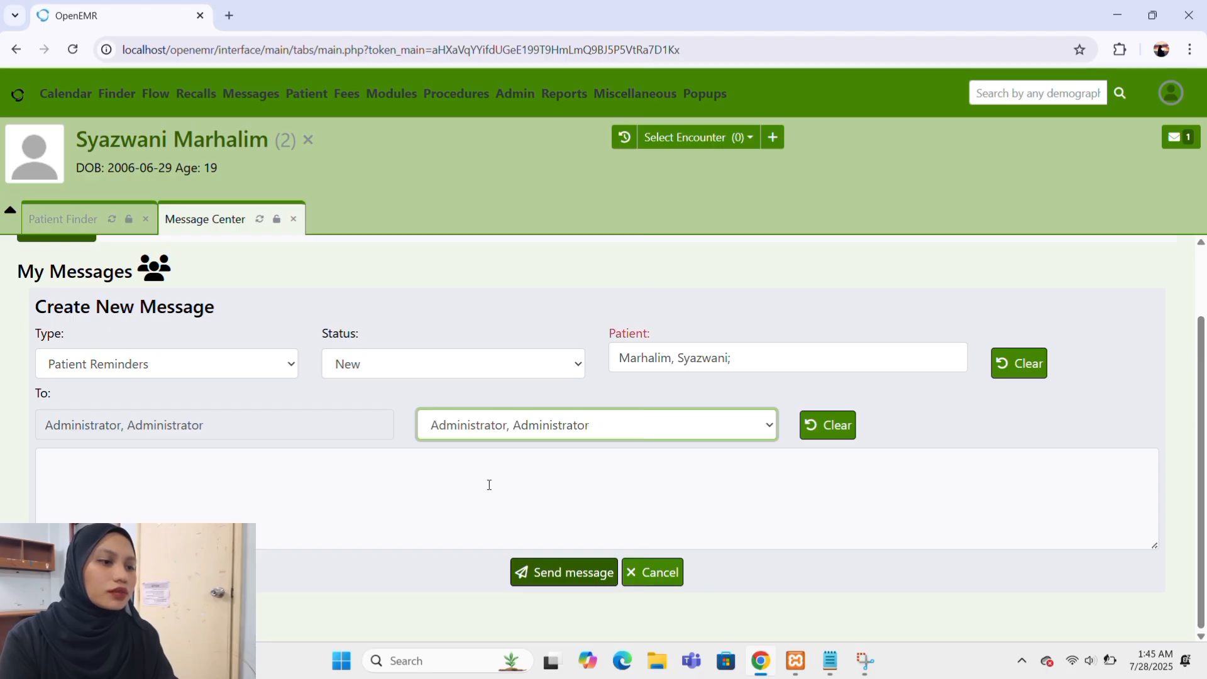
Write "date of appointment in 1 August 2025" as the body of the new patient reminder message.
left_click(367, 459)
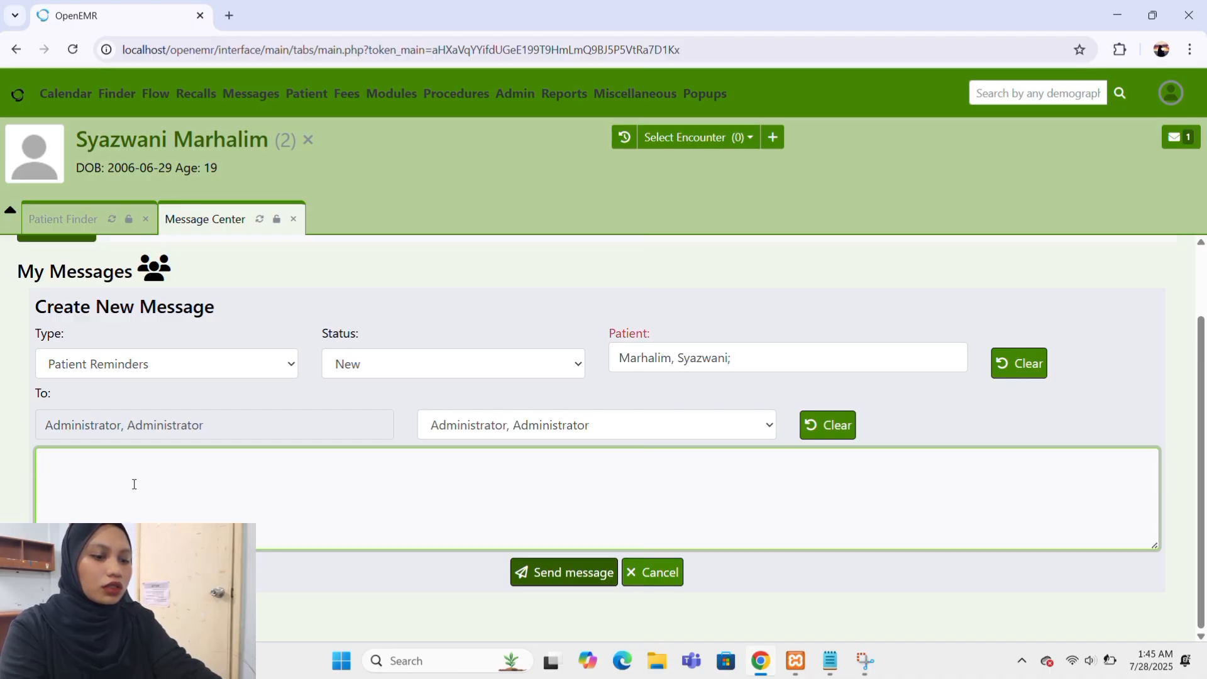
type("date o")
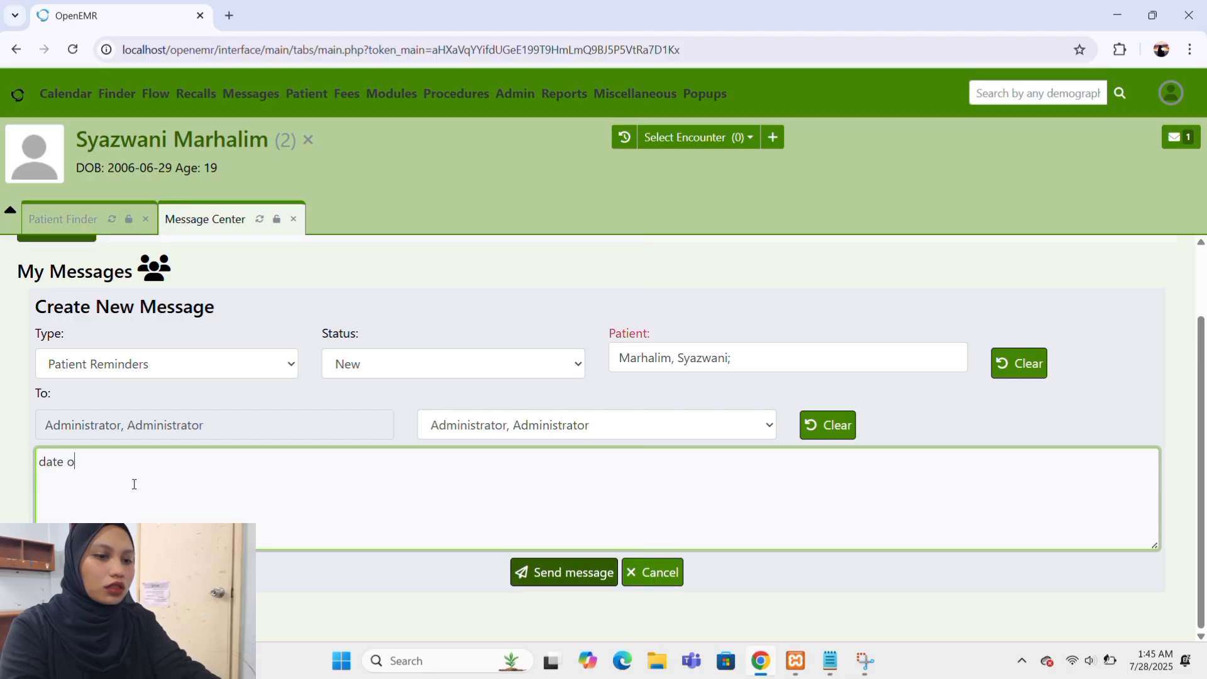
type("f appo")
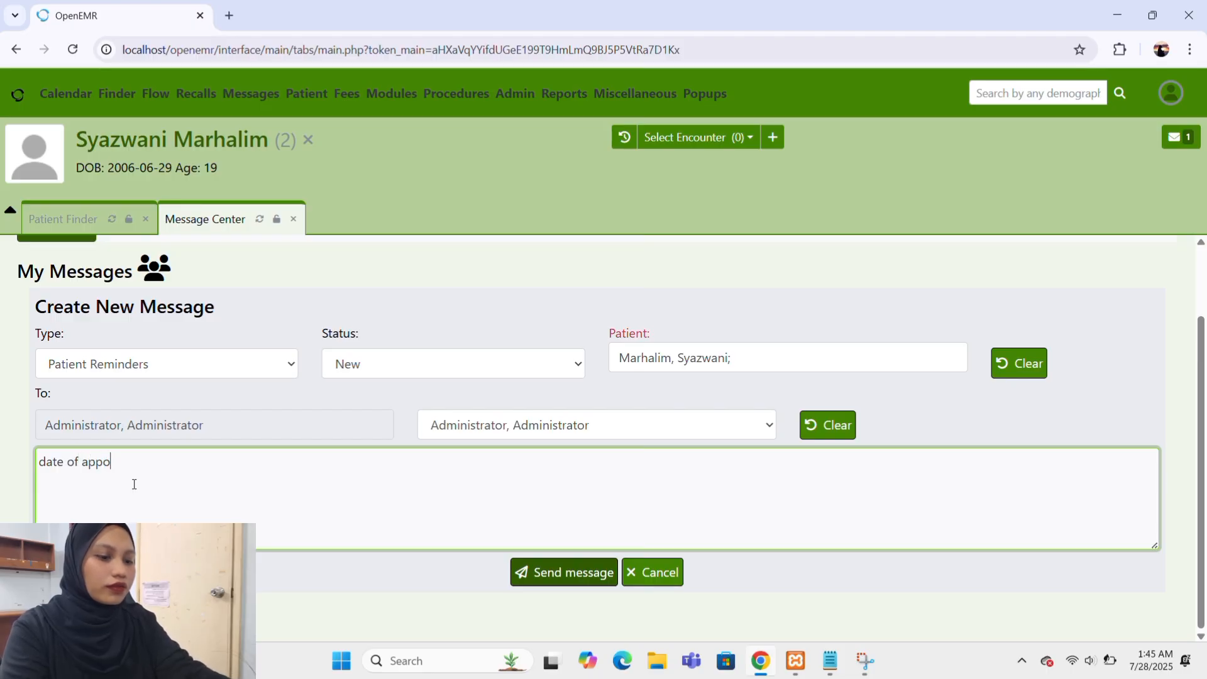
type("intment")
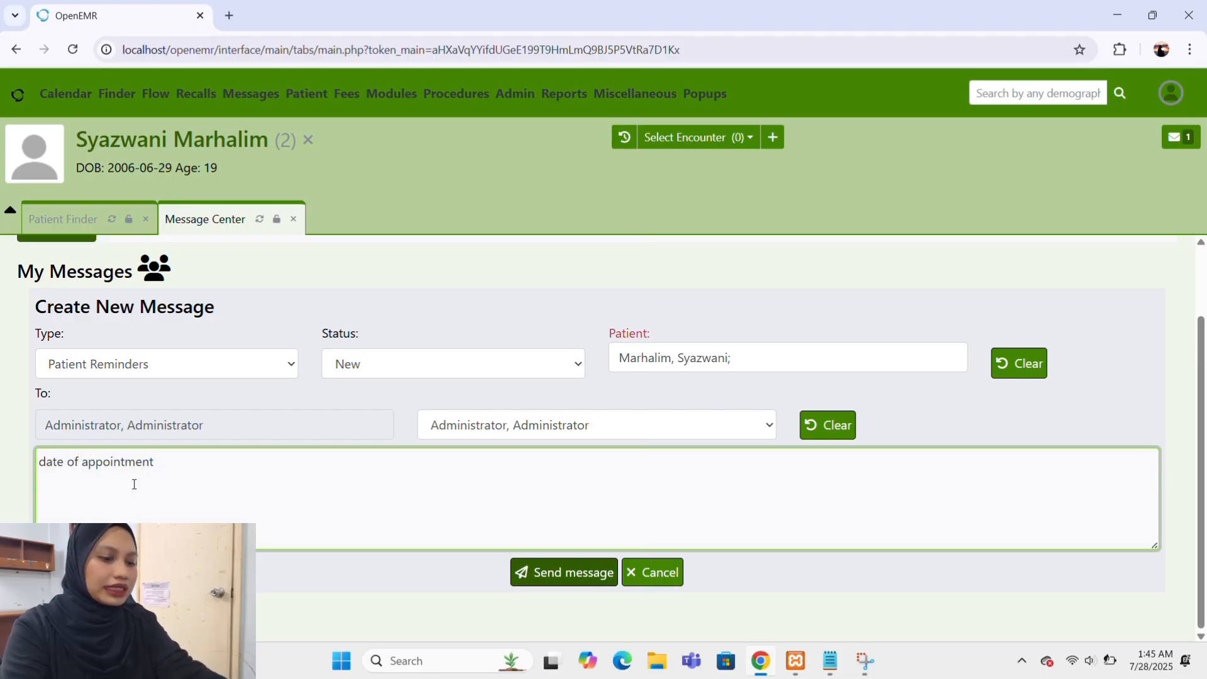
type(" in 1")
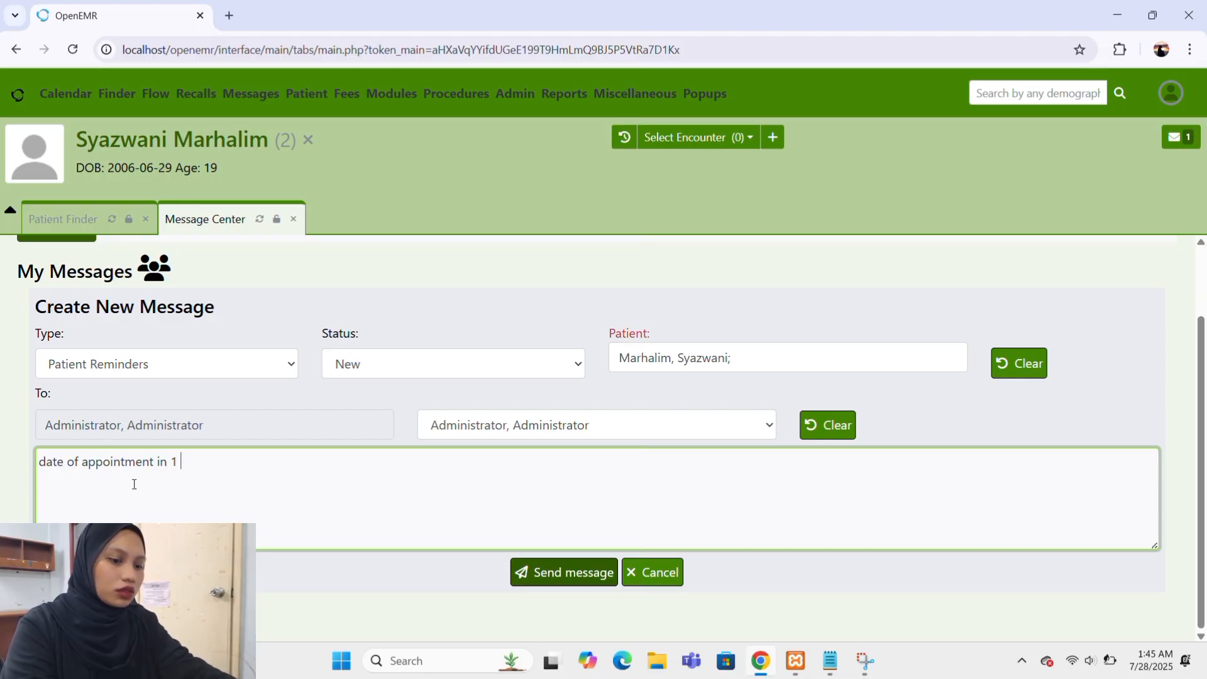
key("BackSpace")
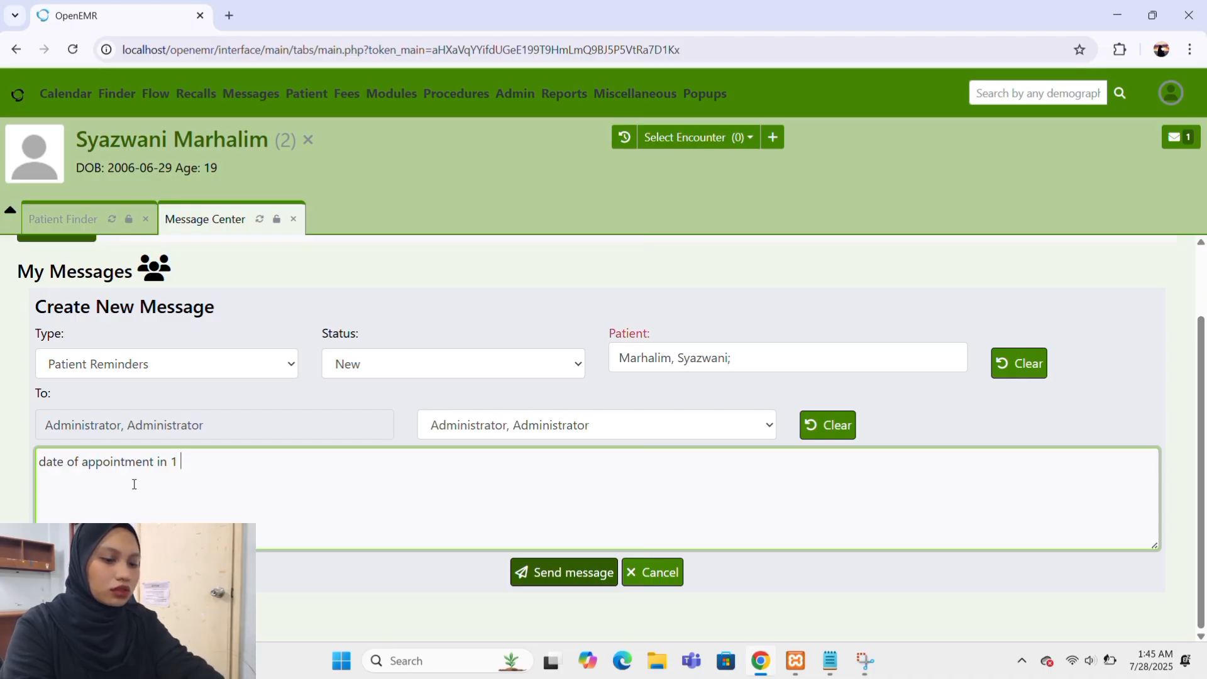
type("August")
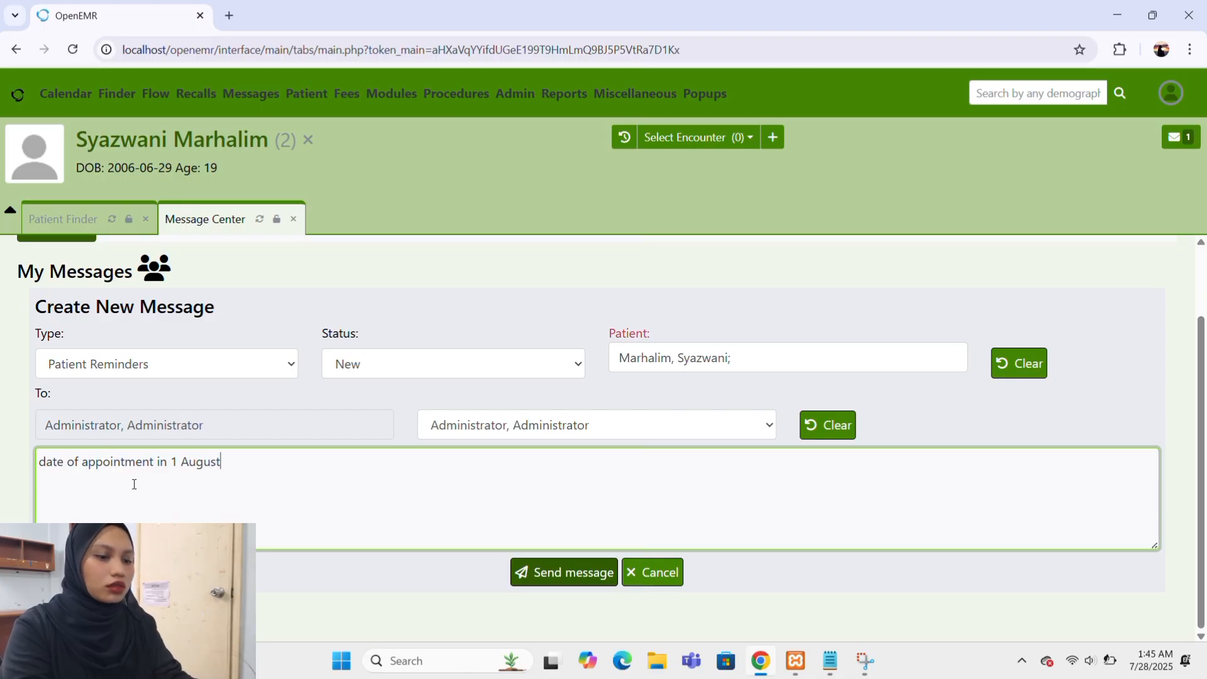
type(" 2025")
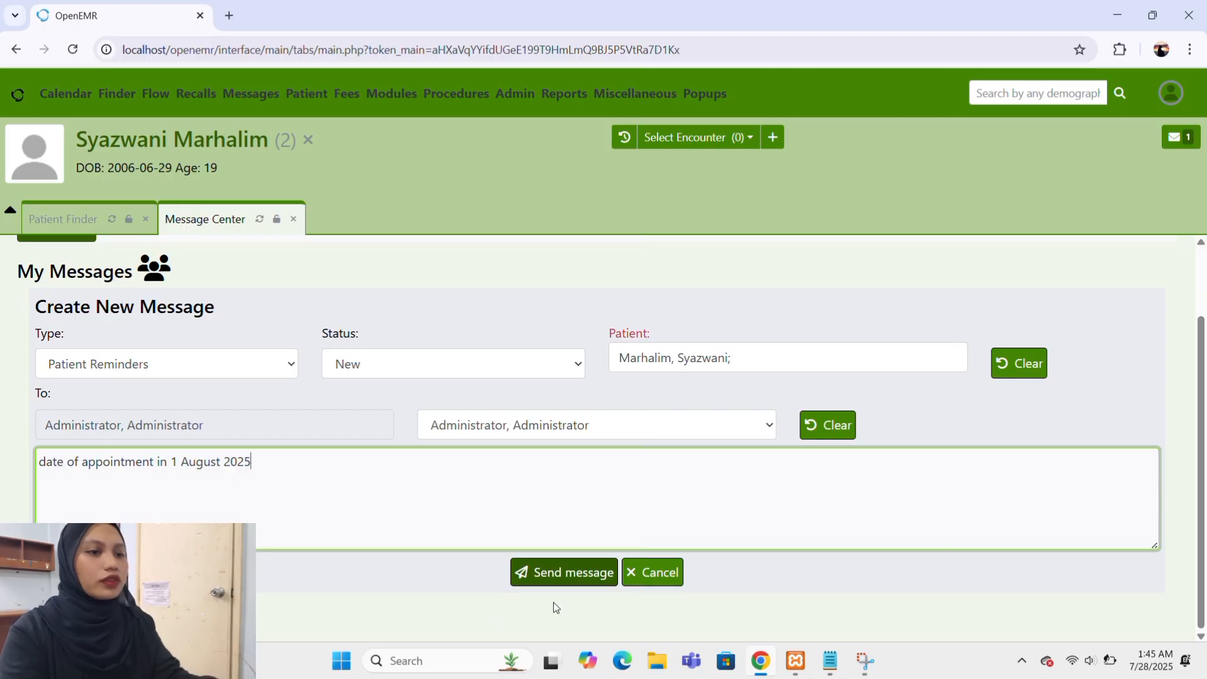
Review the completed patient reminder message and send it.
scroll(703, 400, "up", 1)
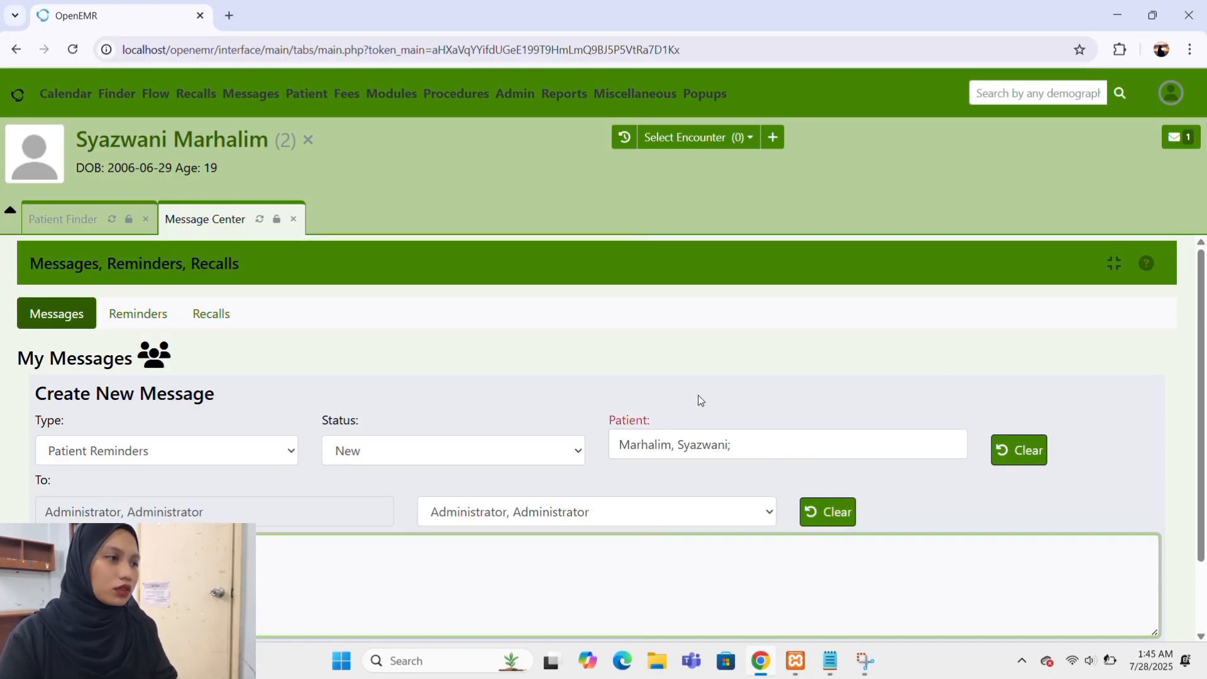
scroll(701, 400, "down", 1)
scroll(702, 401, "up", 1)
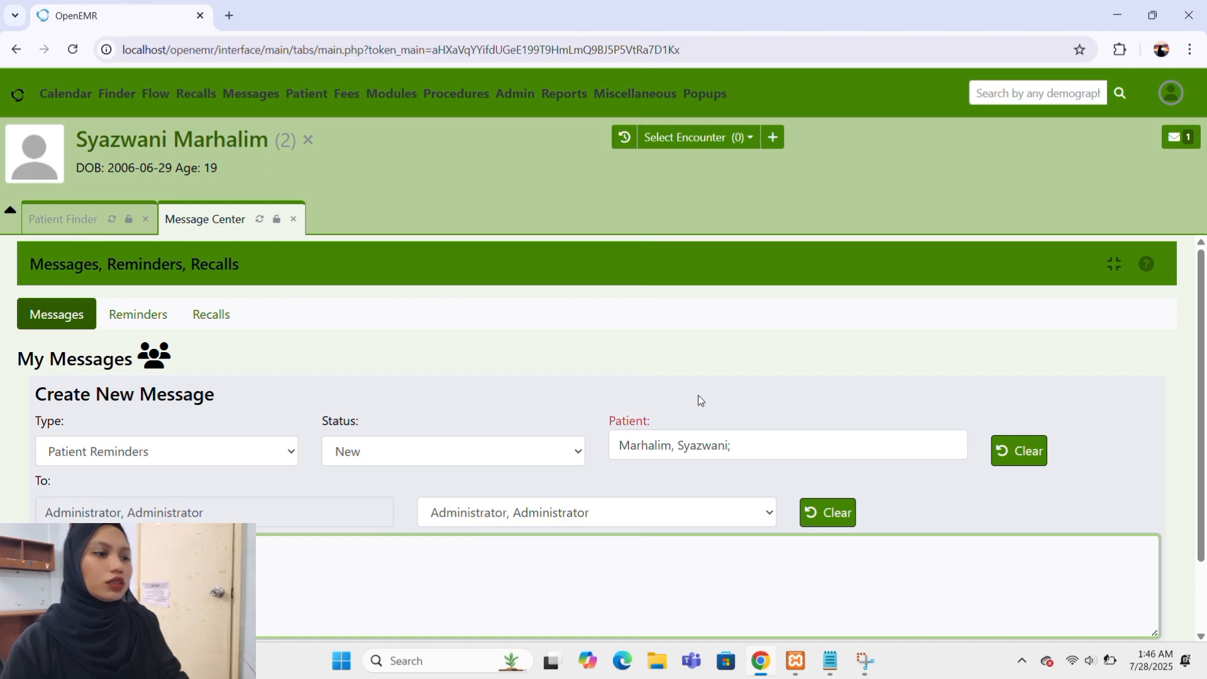
scroll(701, 401, "down", 1)
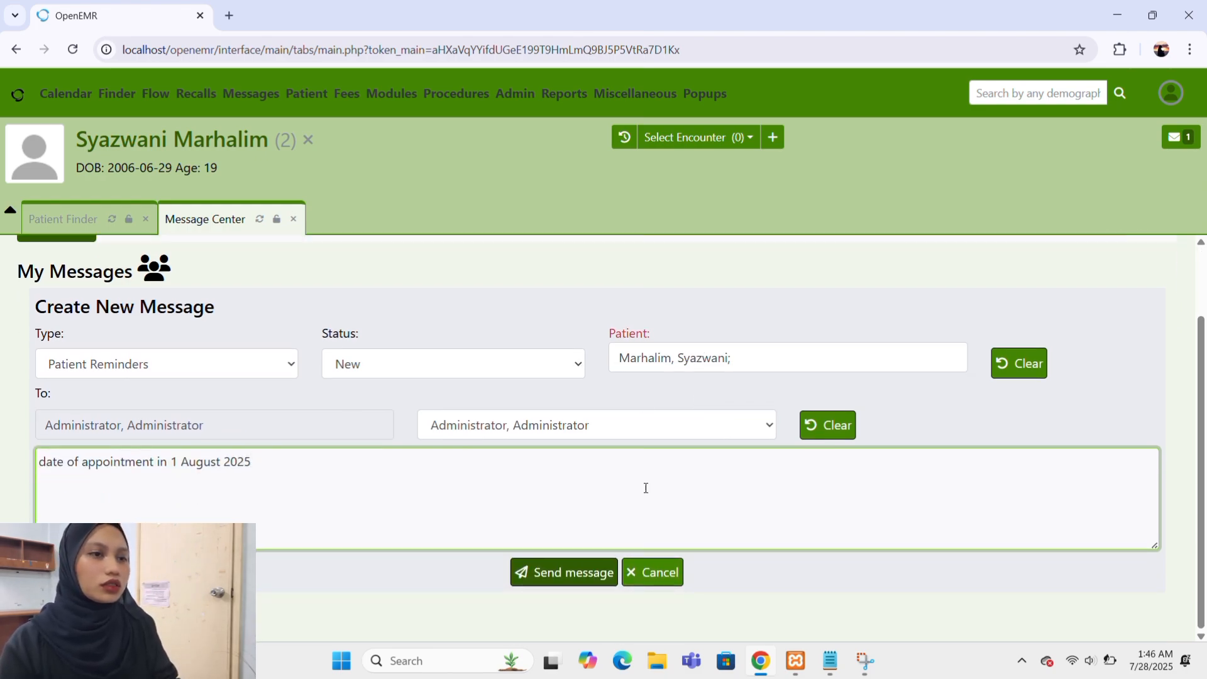
left_click(540, 576)
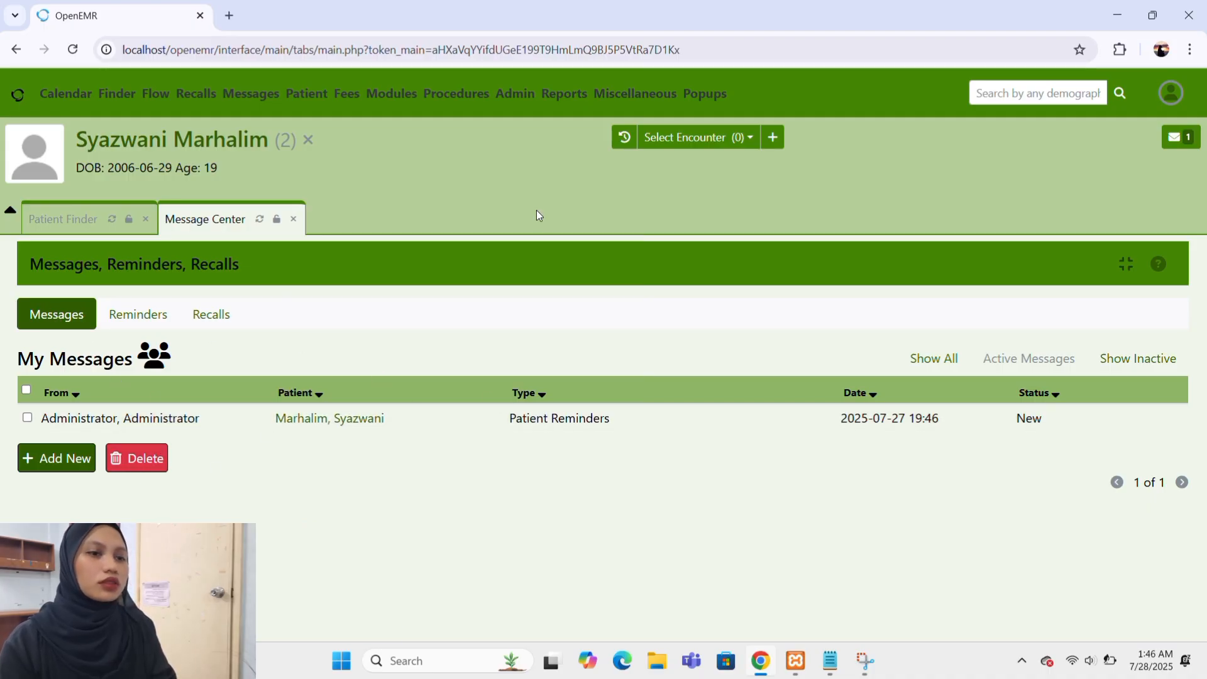
Open the Appointments report and set its facility to clinic bukit gambir and its end date to 2025-08-01.
mouse_move(696, 92)
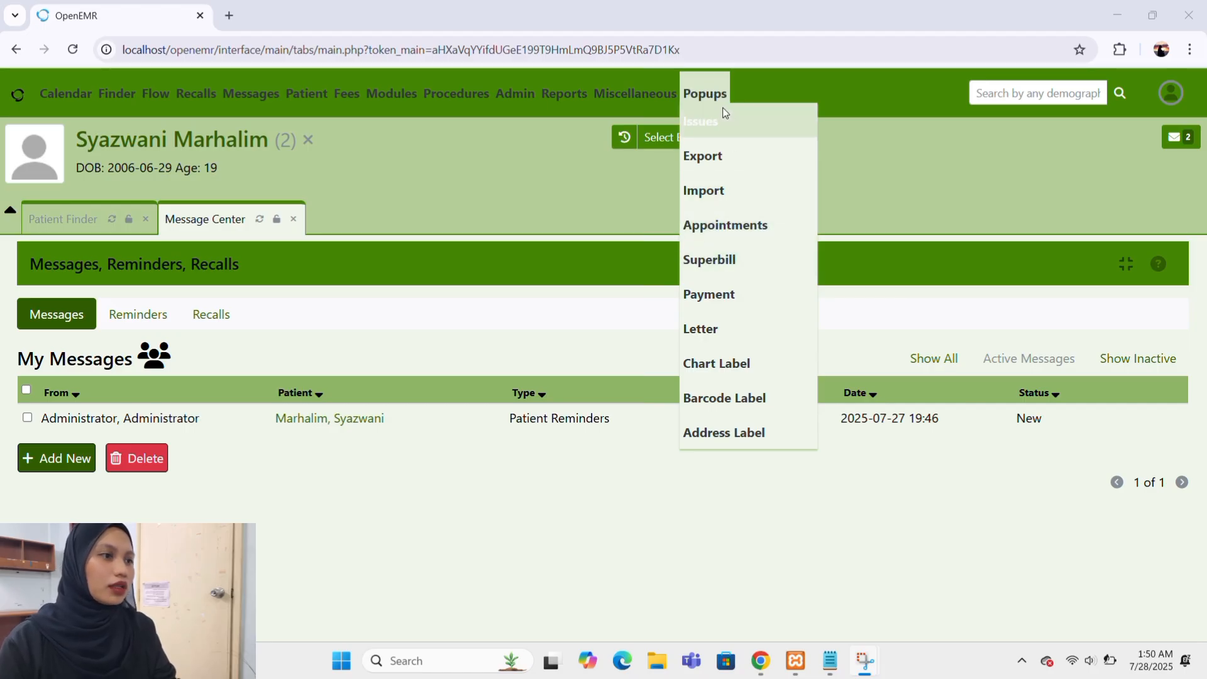
left_click(715, 301)
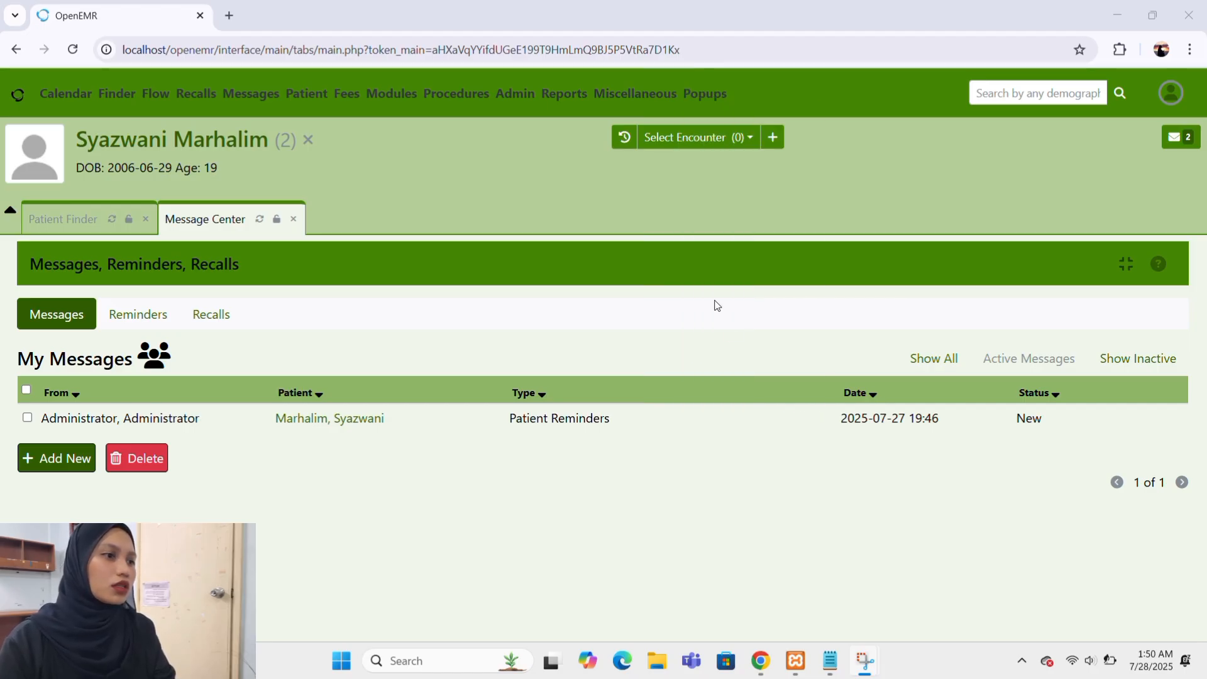
mouse_move(712, 100)
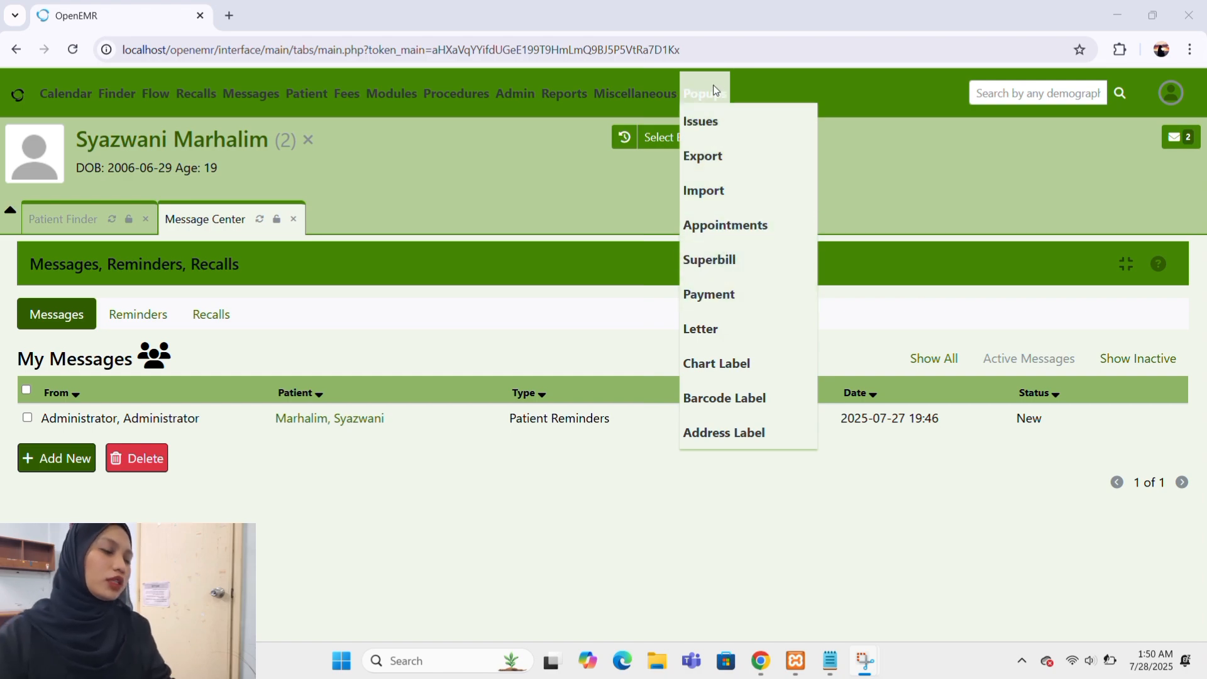
left_click(718, 234)
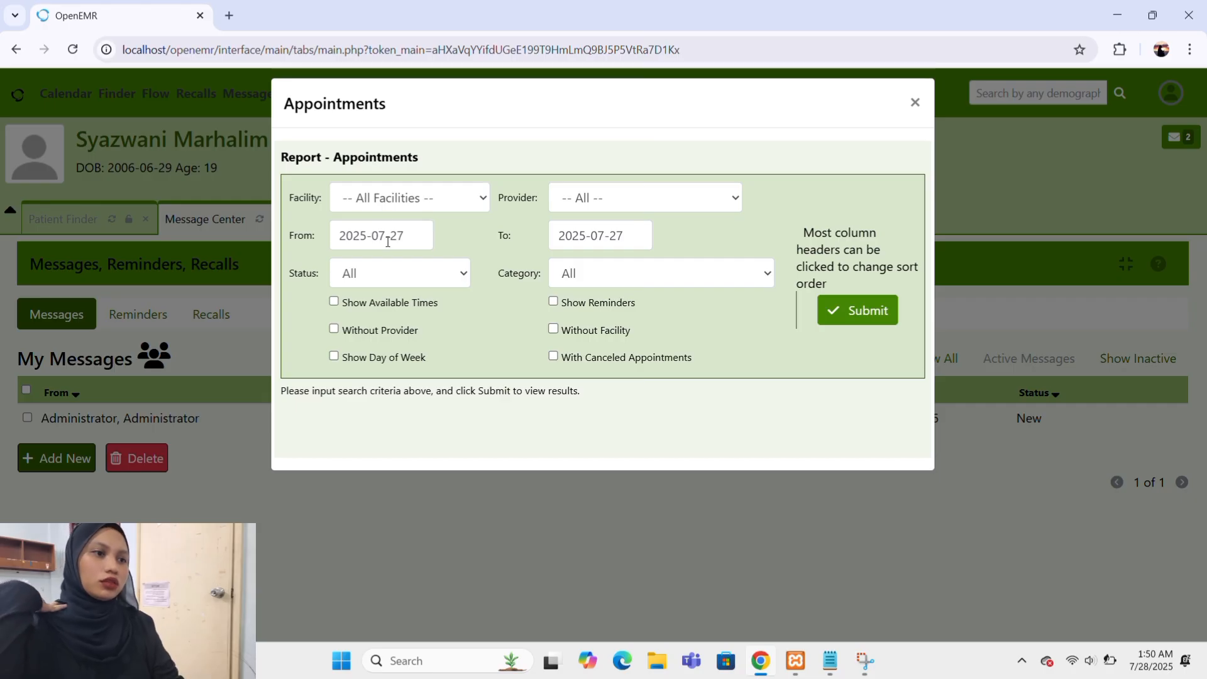
left_click(485, 198)
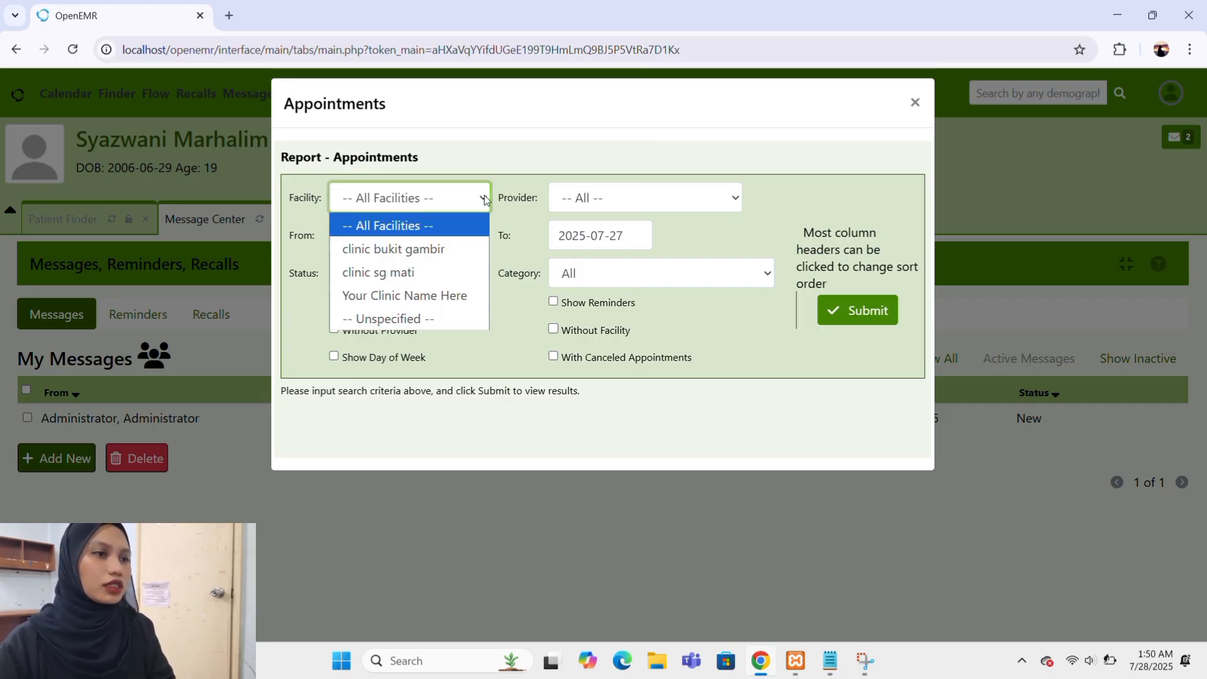
left_click(405, 249)
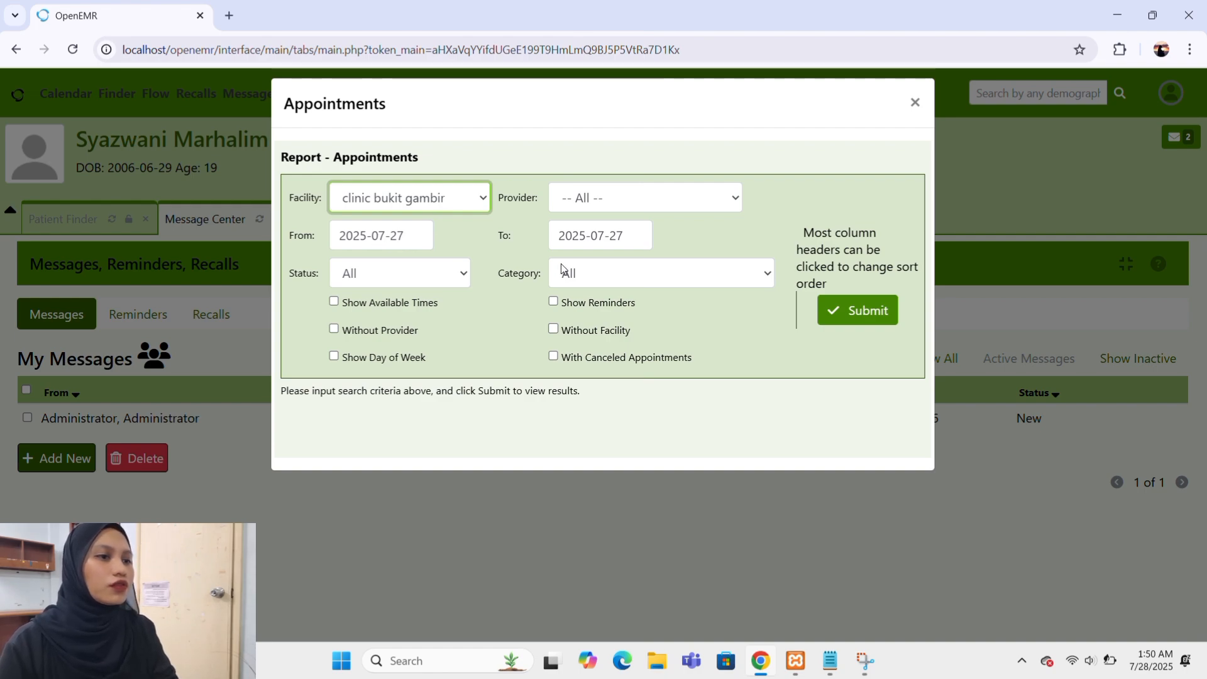
left_click(654, 235)
left_click(723, 263)
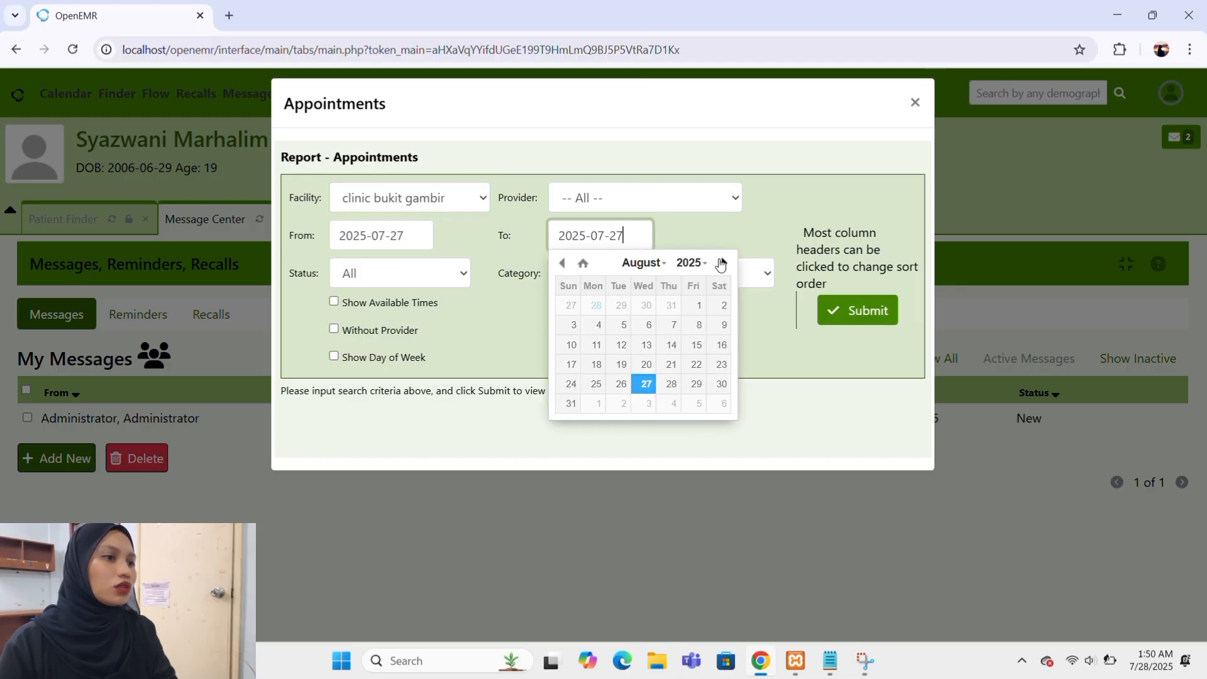
left_click(694, 304)
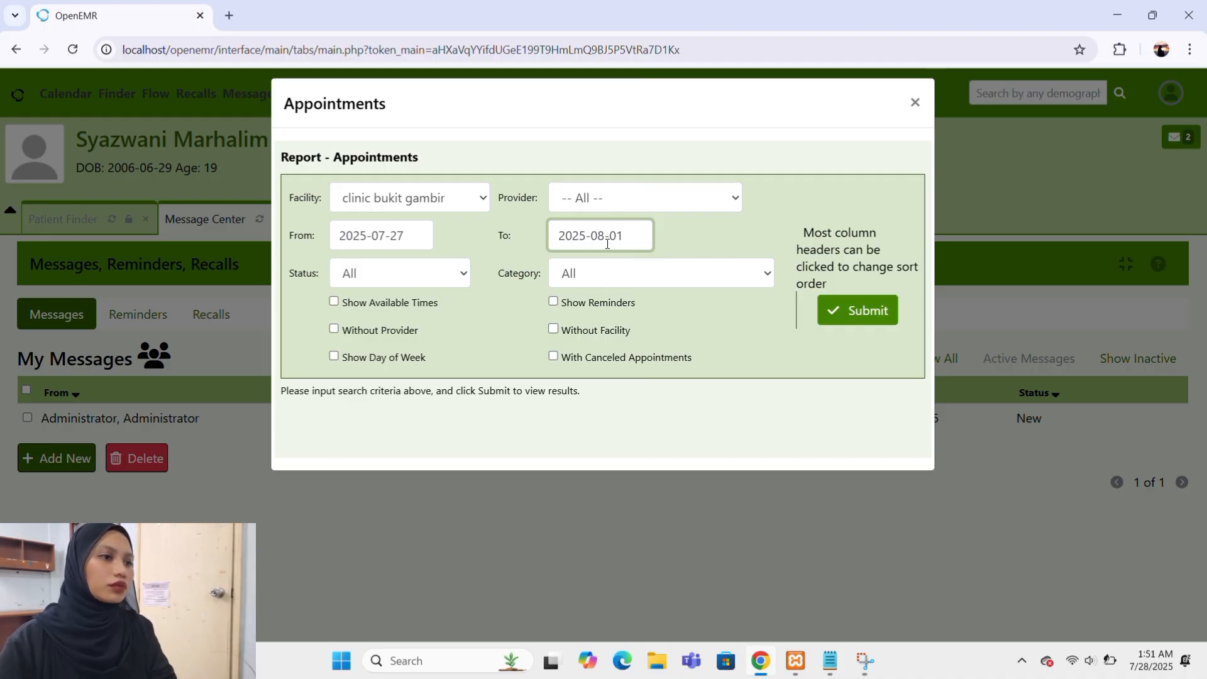
Set the report's provider to Administrator, Administrator, include reminders, and run the appointments report.
left_click(735, 200)
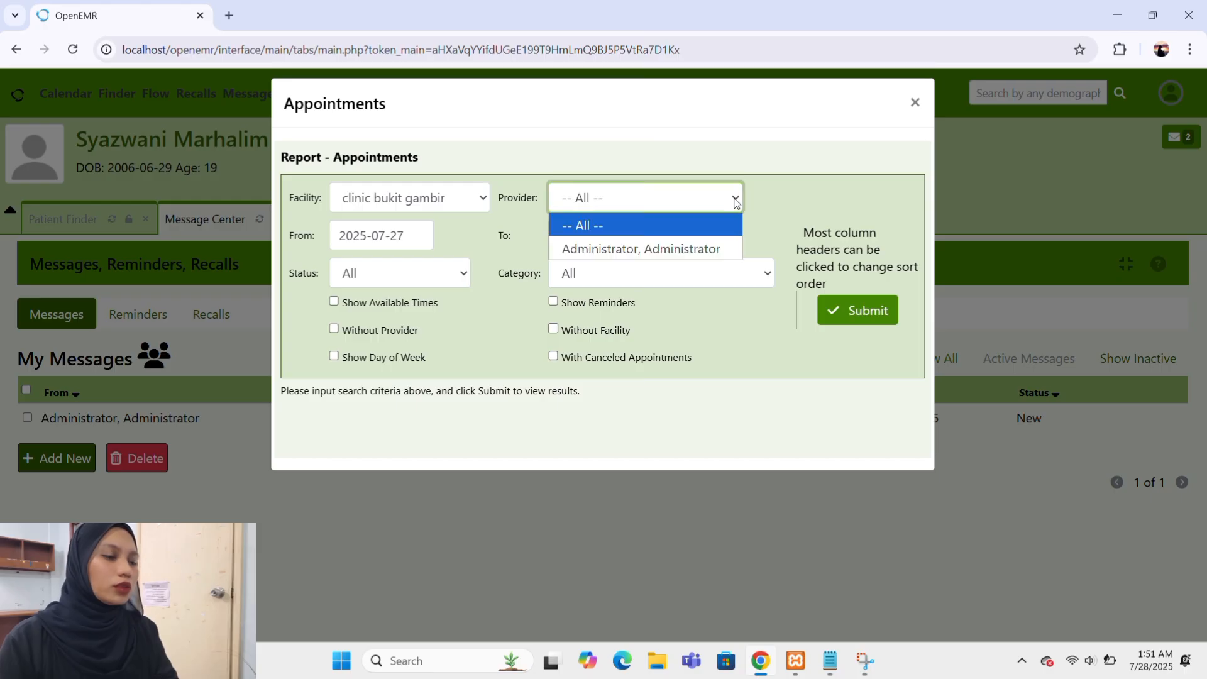
left_click(617, 249)
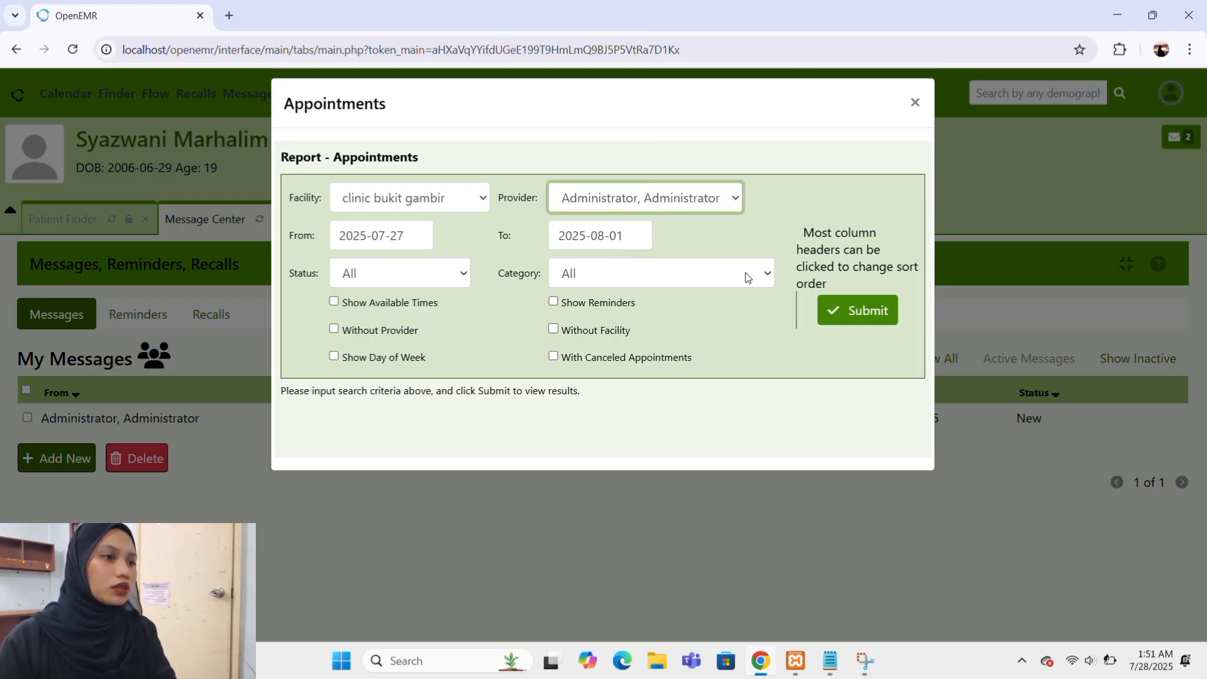
left_click(553, 302)
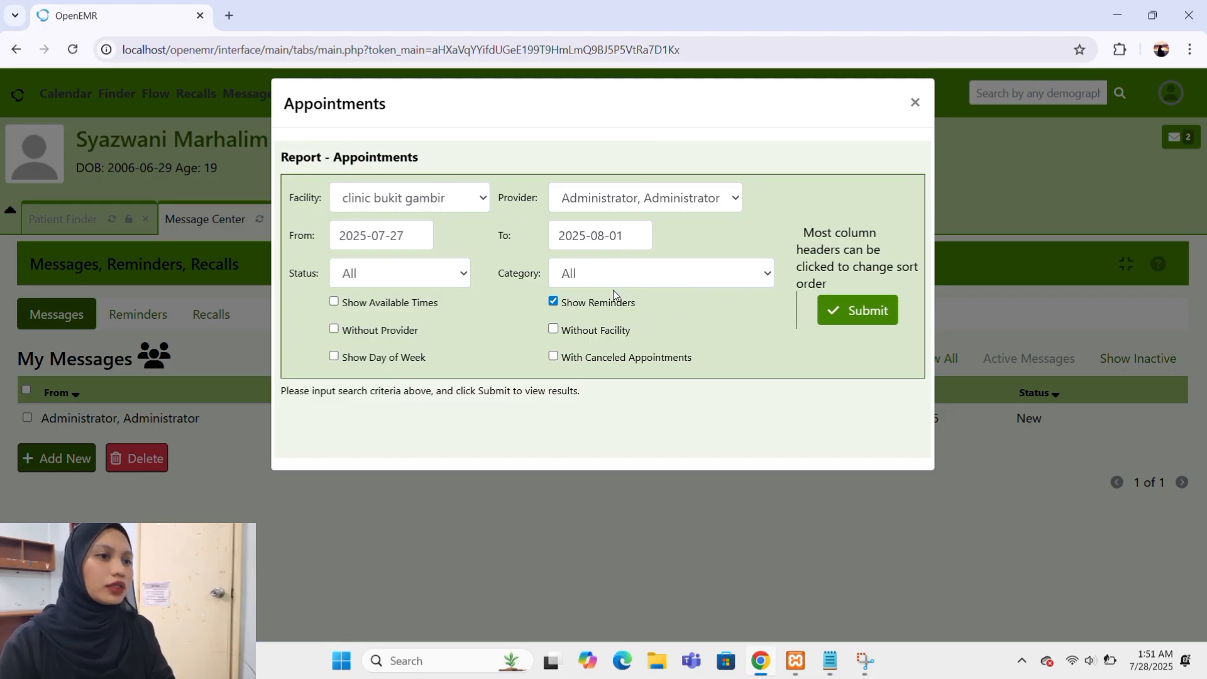
left_click(835, 315)
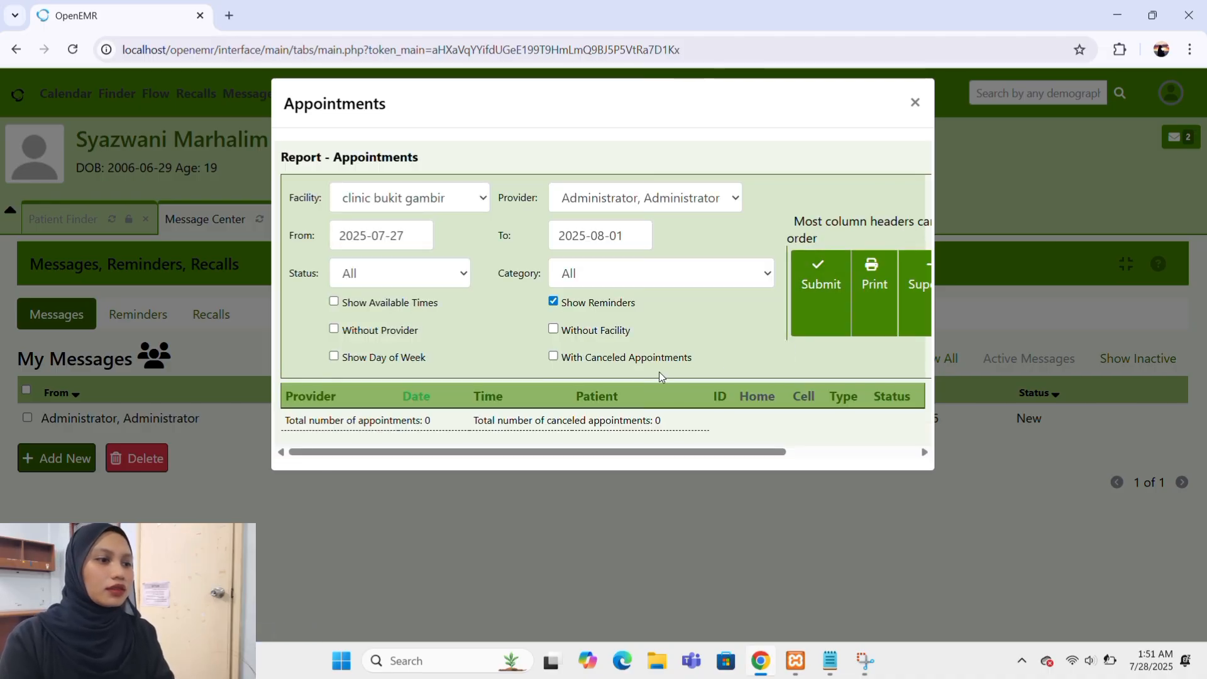
Examine the appointments report's columns, criteria, and its print, superbill, address label and CSV export options.
scroll(764, 339, "right", 5)
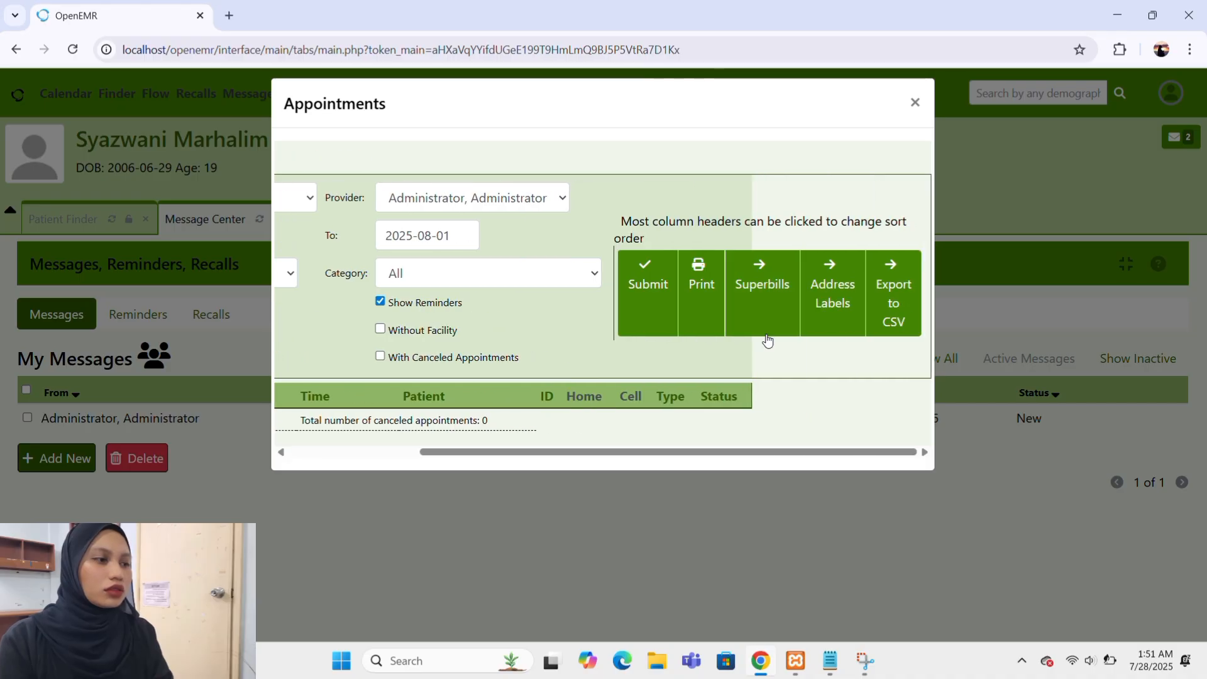
scroll(501, 303, "left", 5)
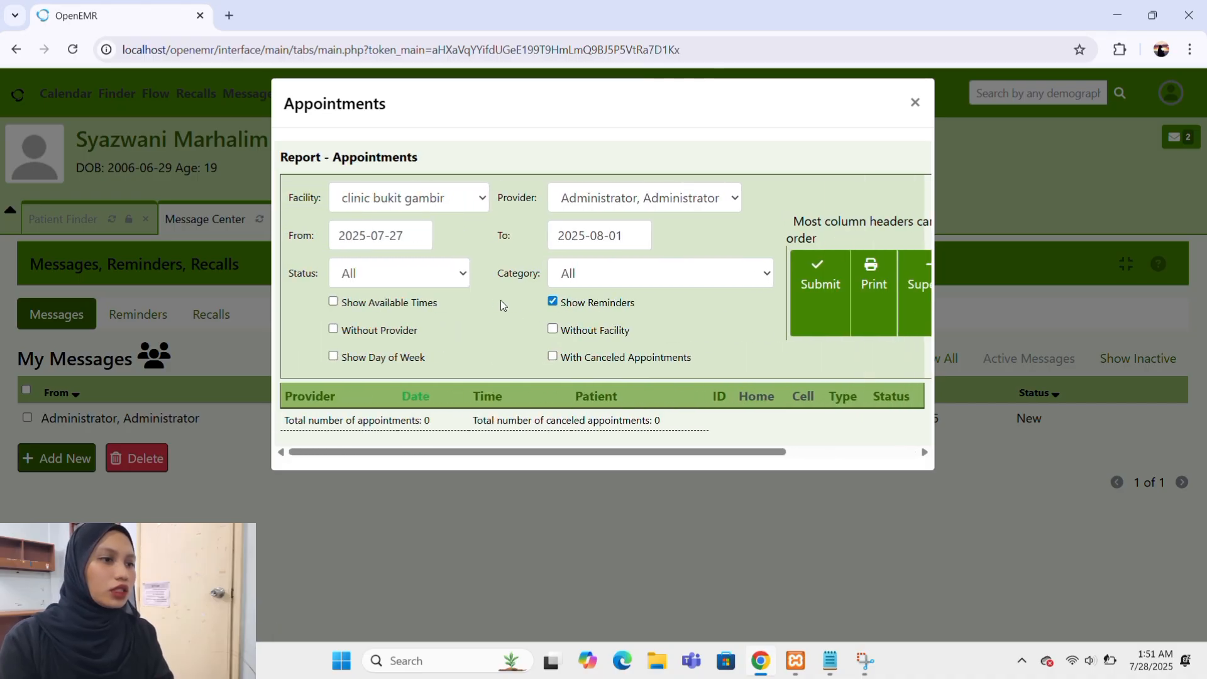
scroll(501, 303, "right", 3)
scroll(501, 300, "left", 3)
scroll(501, 299, "right", 2)
scroll(501, 300, "left", 2)
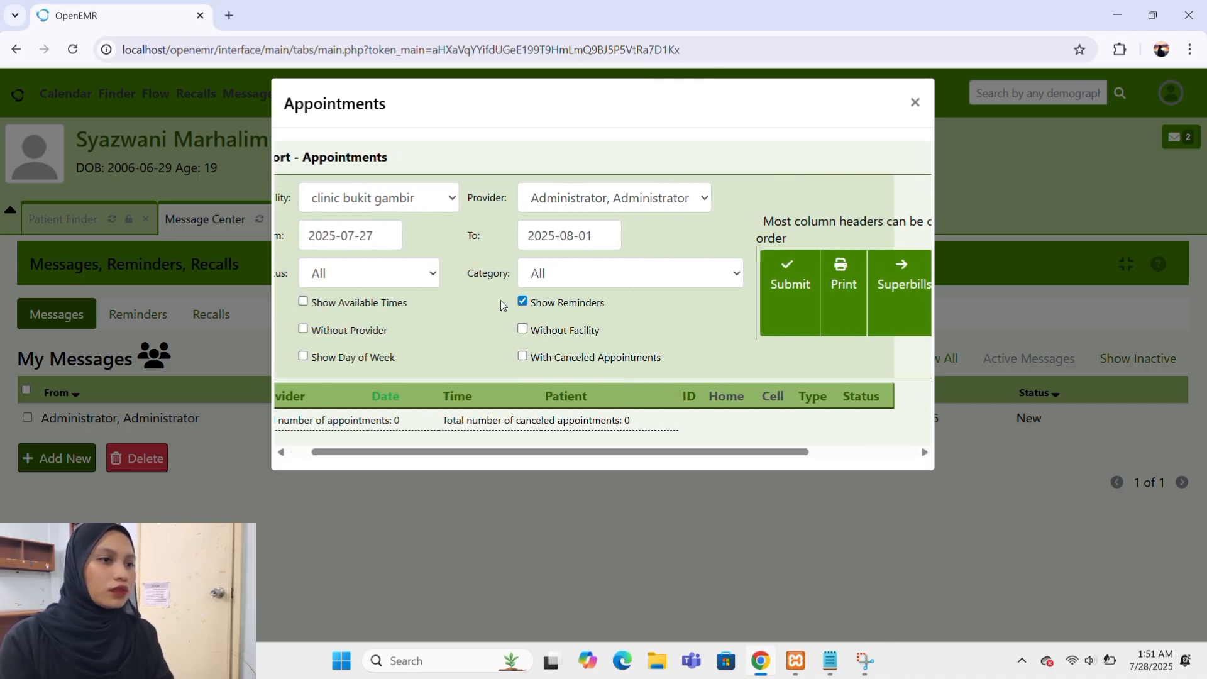
scroll(501, 300, "right", 3)
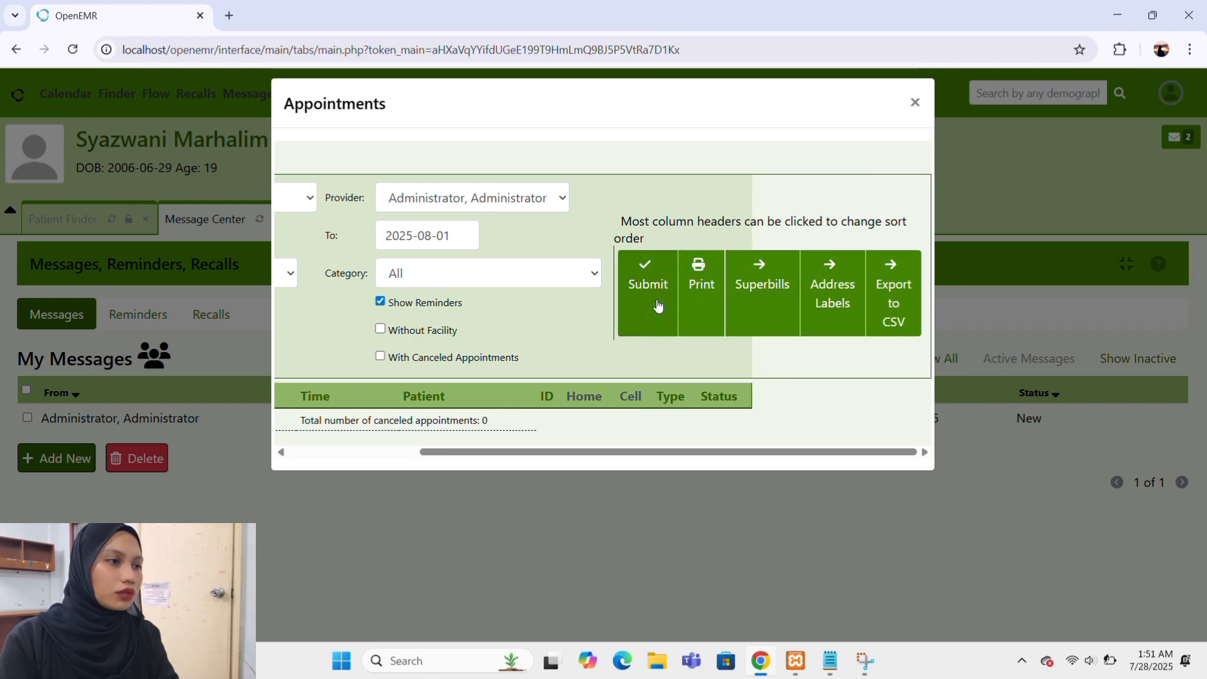
scroll(548, 330, "left", 4)
scroll(550, 328, "right", 3)
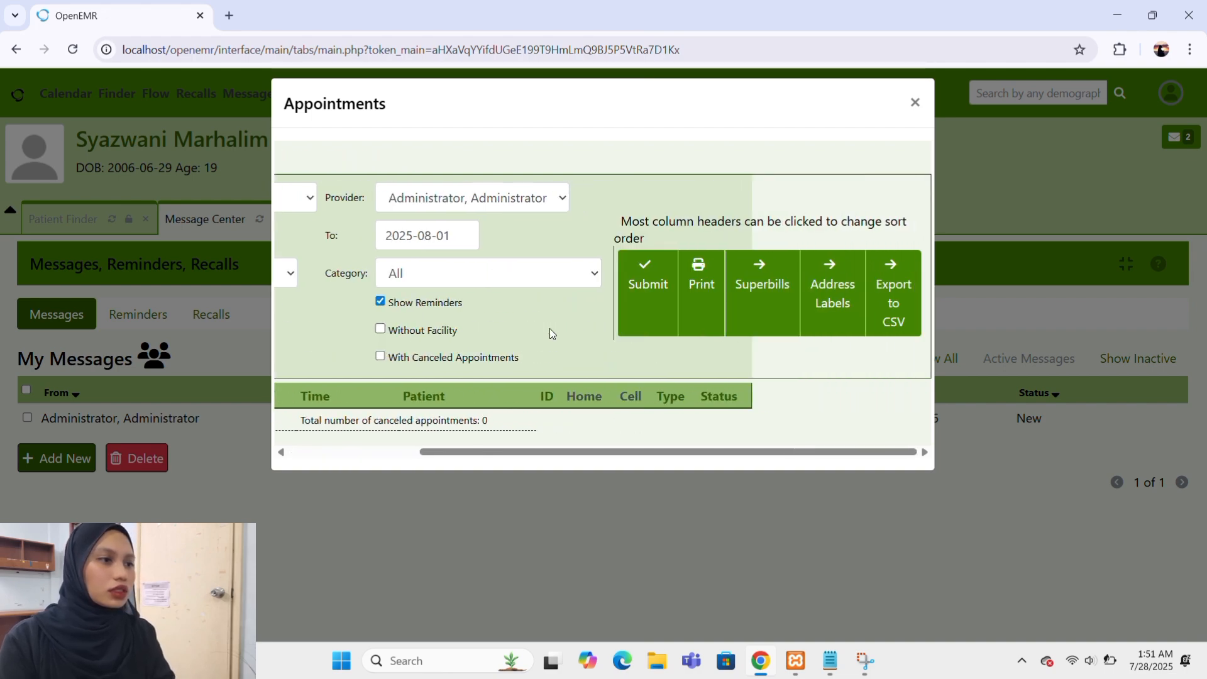
scroll(550, 328, "left", 2)
scroll(551, 332, "left", 2)
scroll(552, 332, "right", 1)
scroll(552, 332, "left", 1)
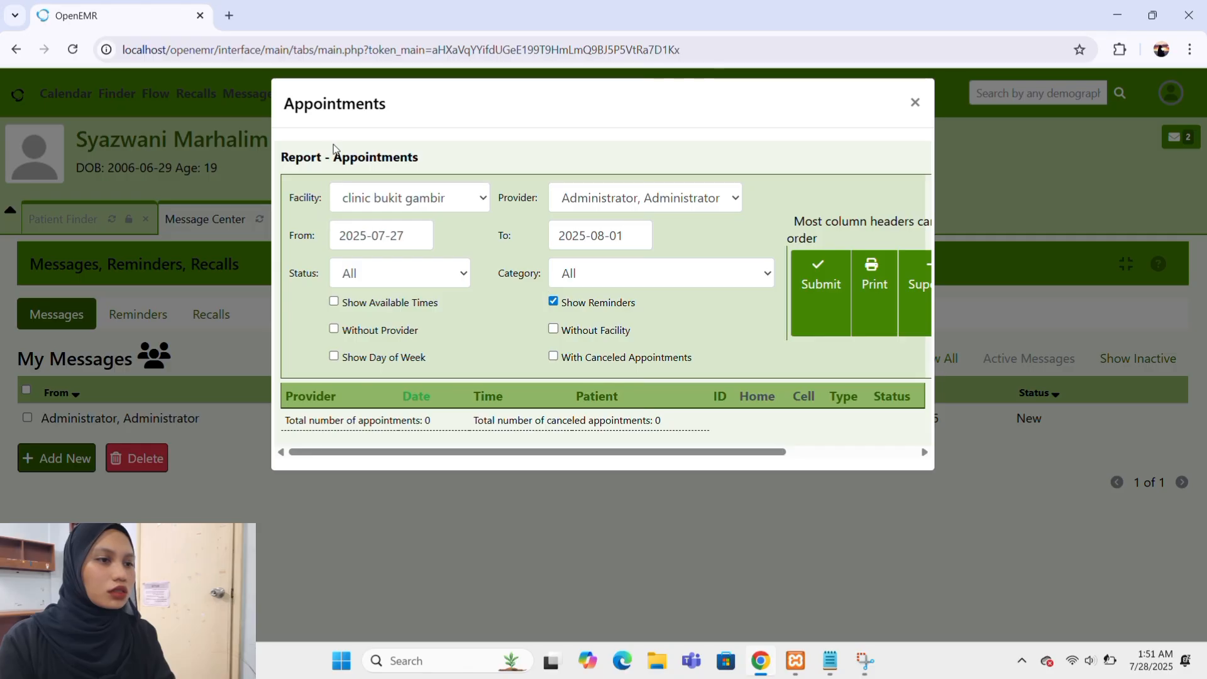
scroll(767, 315, "right", 3)
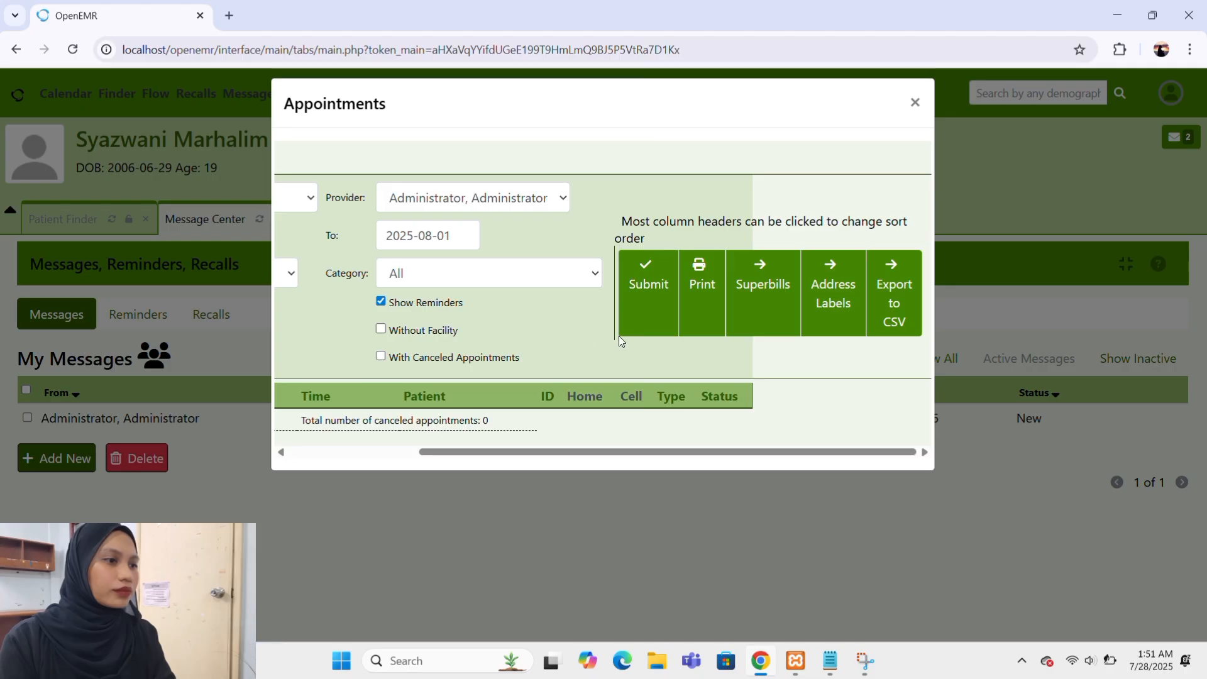
scroll(619, 336, "left", 3)
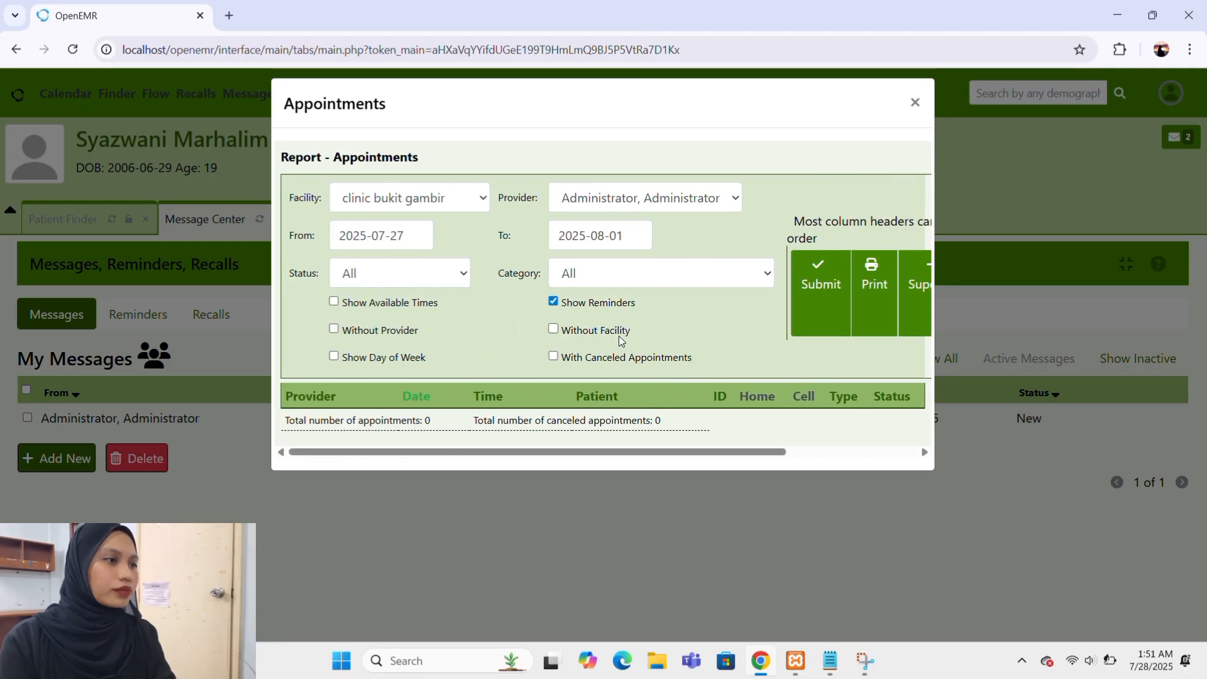
Run the appointments report again with the same criteria.
left_click(810, 300)
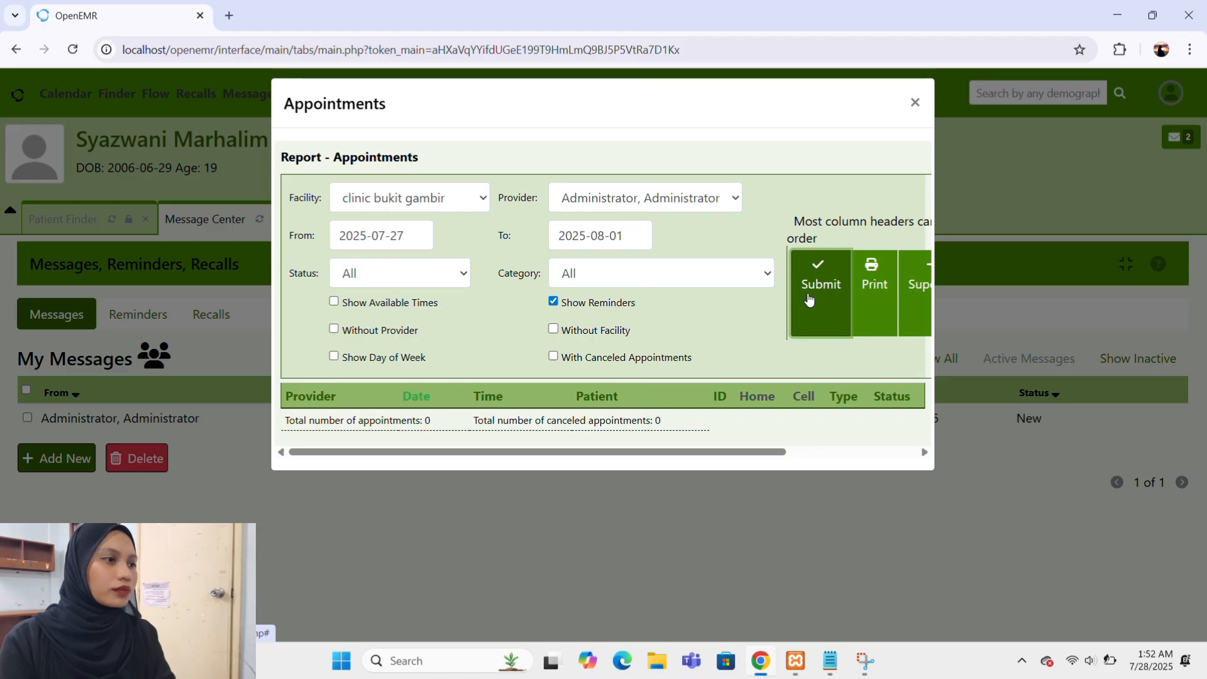
left_click(809, 300)
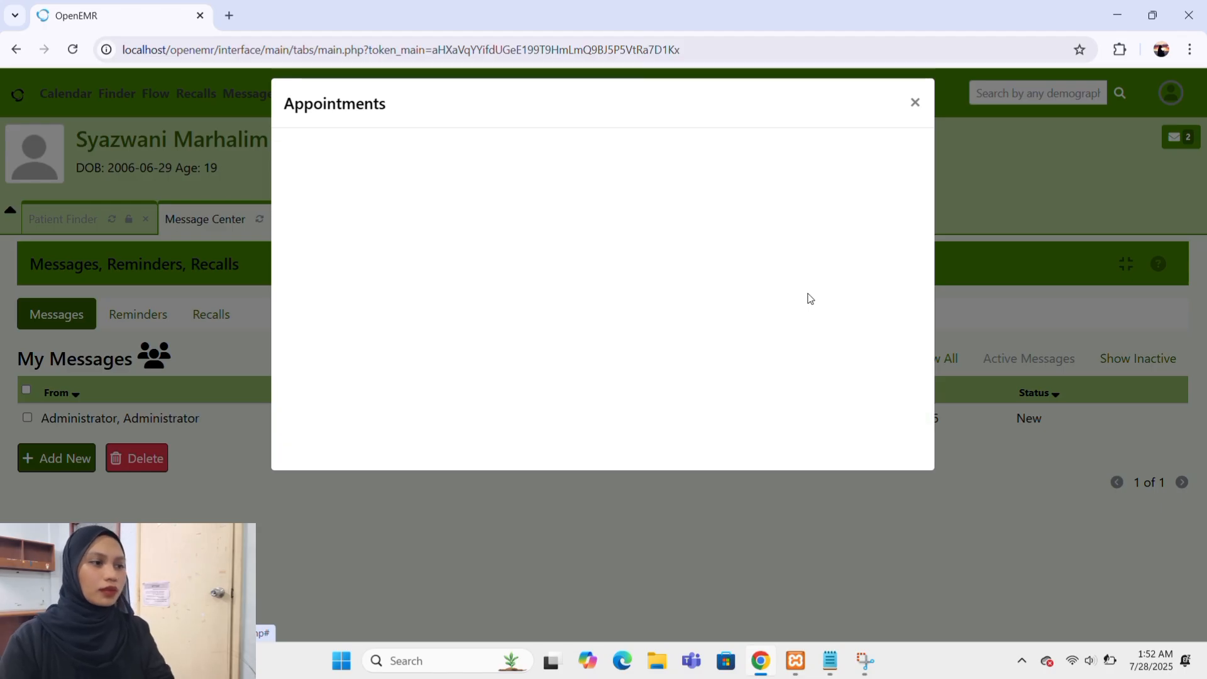
left_click(809, 300)
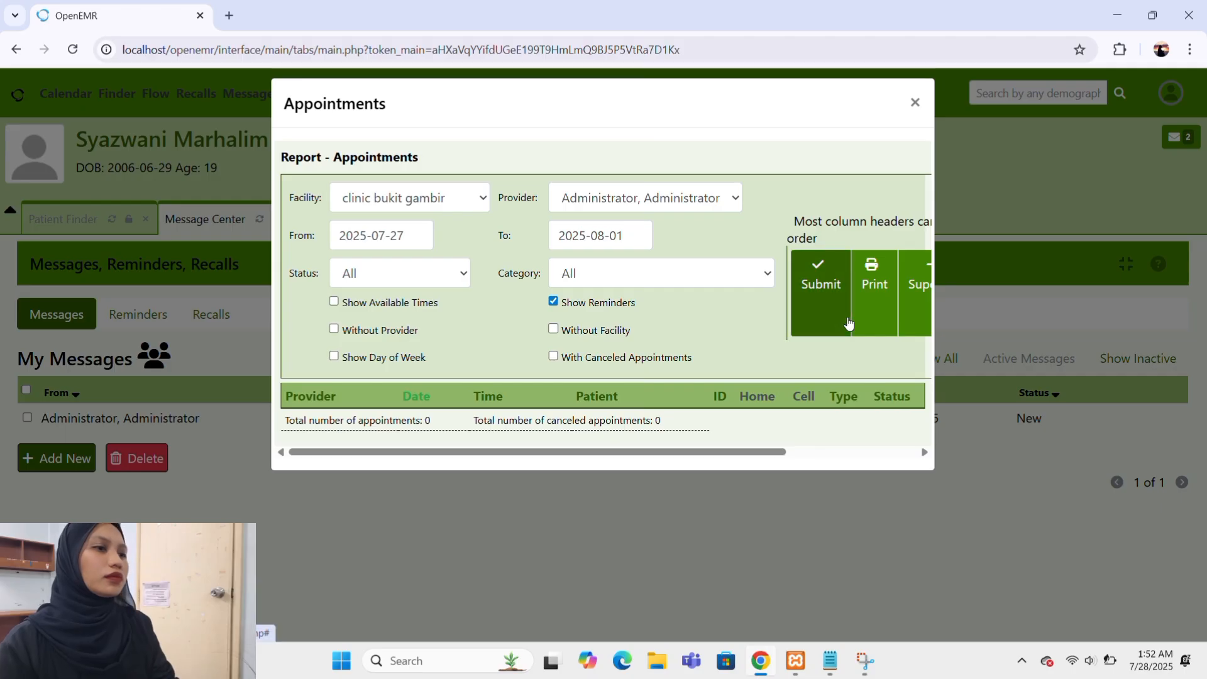
Look over the full width of the appointments report and close it.
scroll(849, 324, "right", 5)
scroll(848, 323, "left", 5)
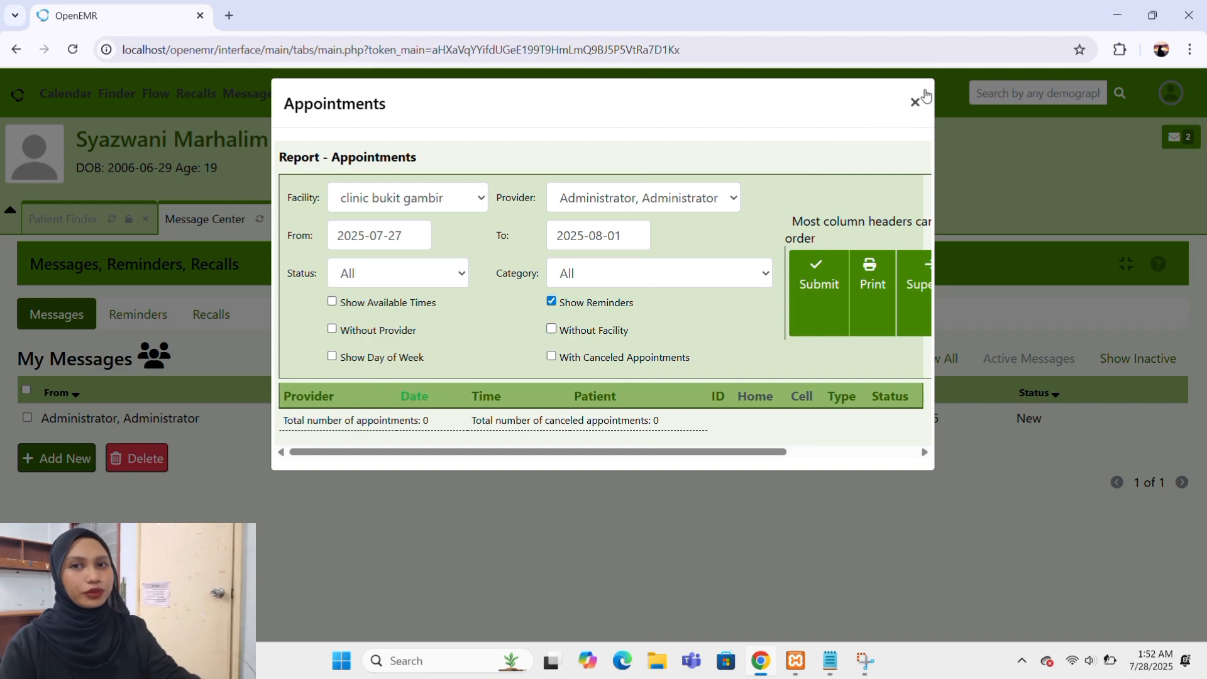
left_click(915, 104)
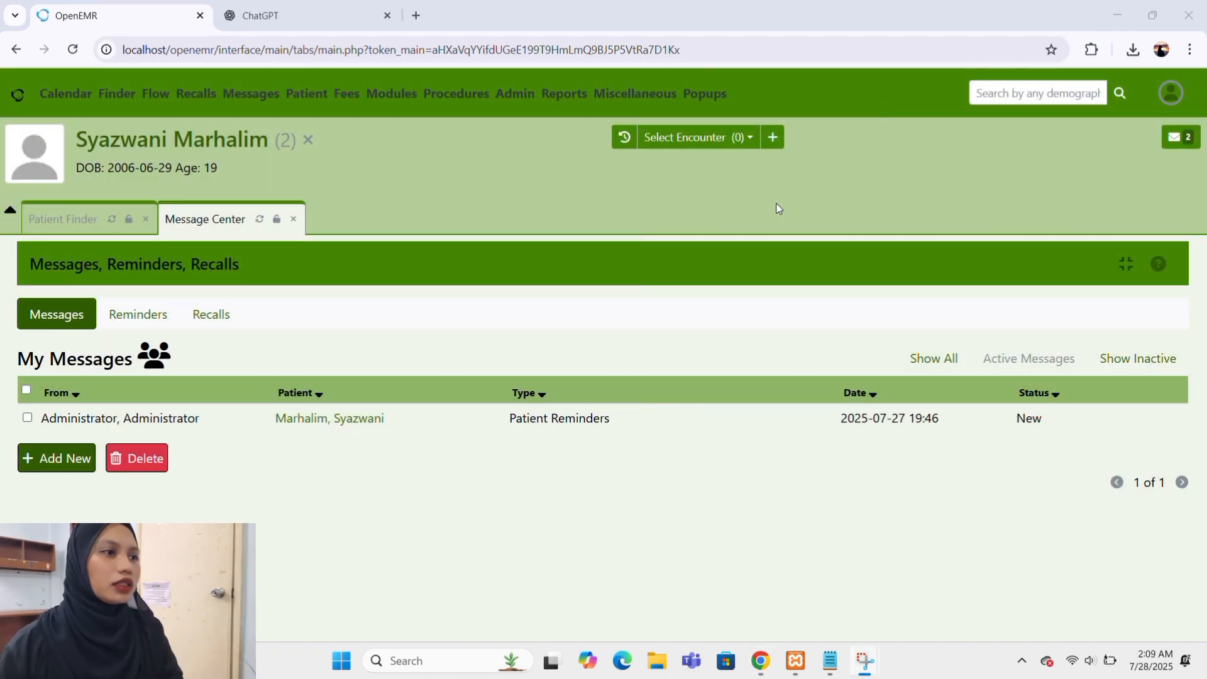
Open the current patient's barcode label, examine the whole label page, and close it.
mouse_move(706, 95)
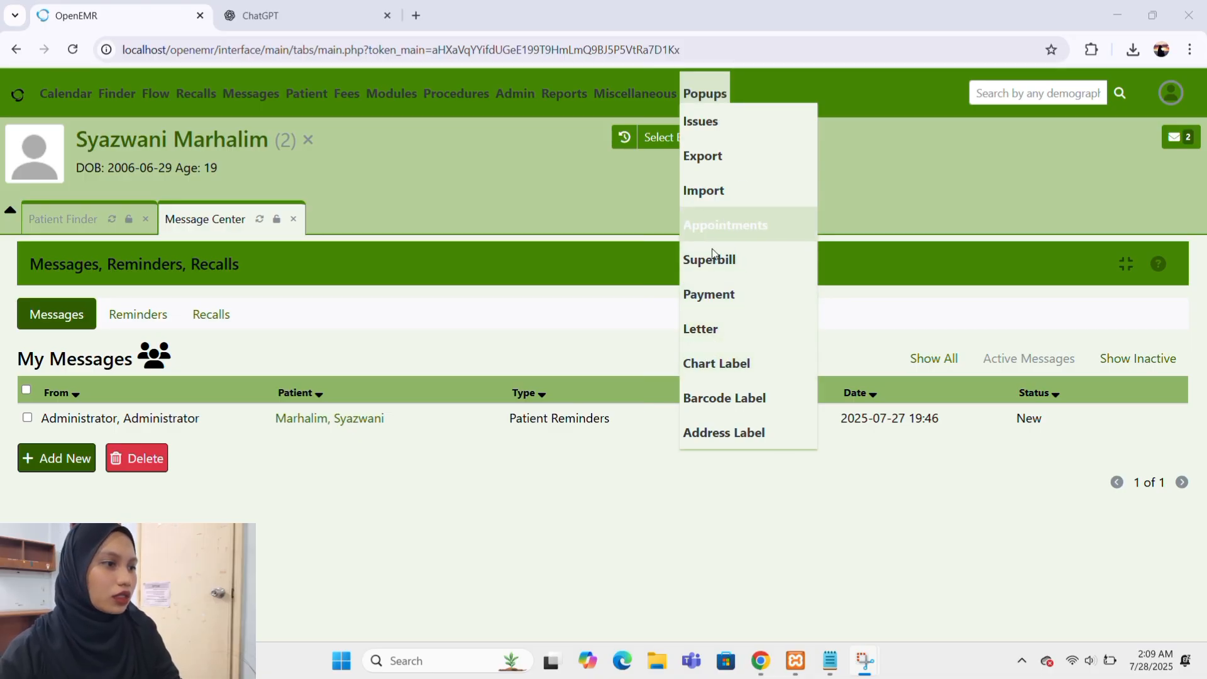
left_click(738, 401)
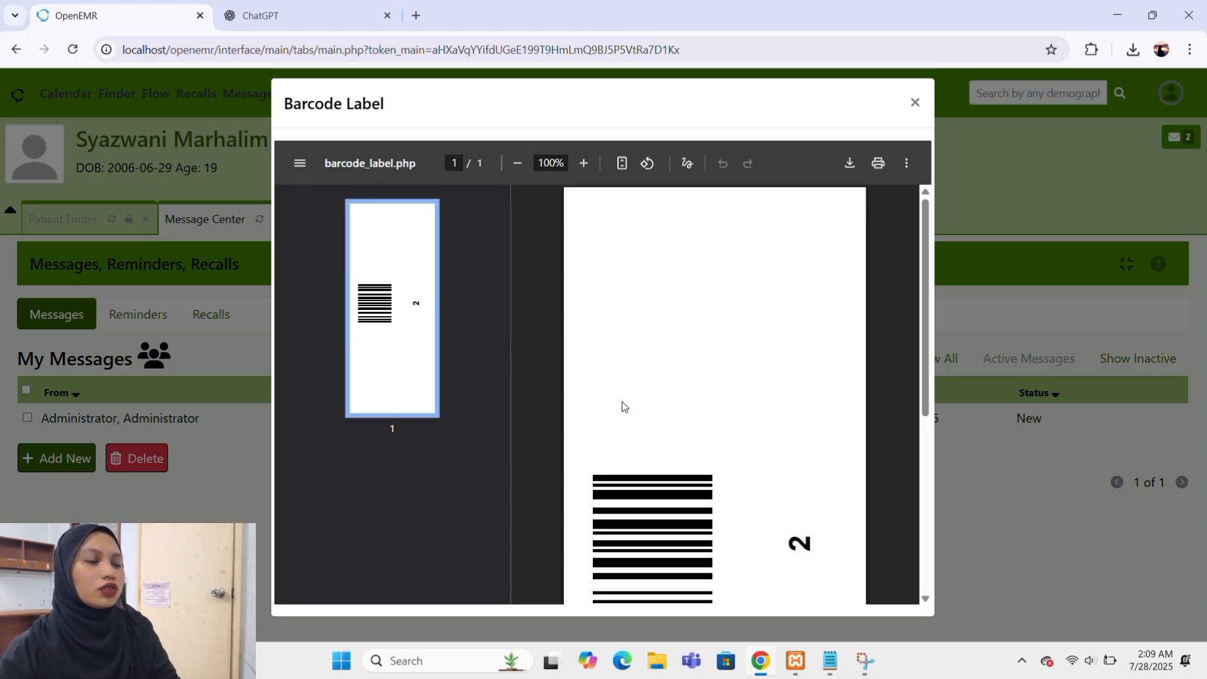
scroll(624, 407, "down", 5)
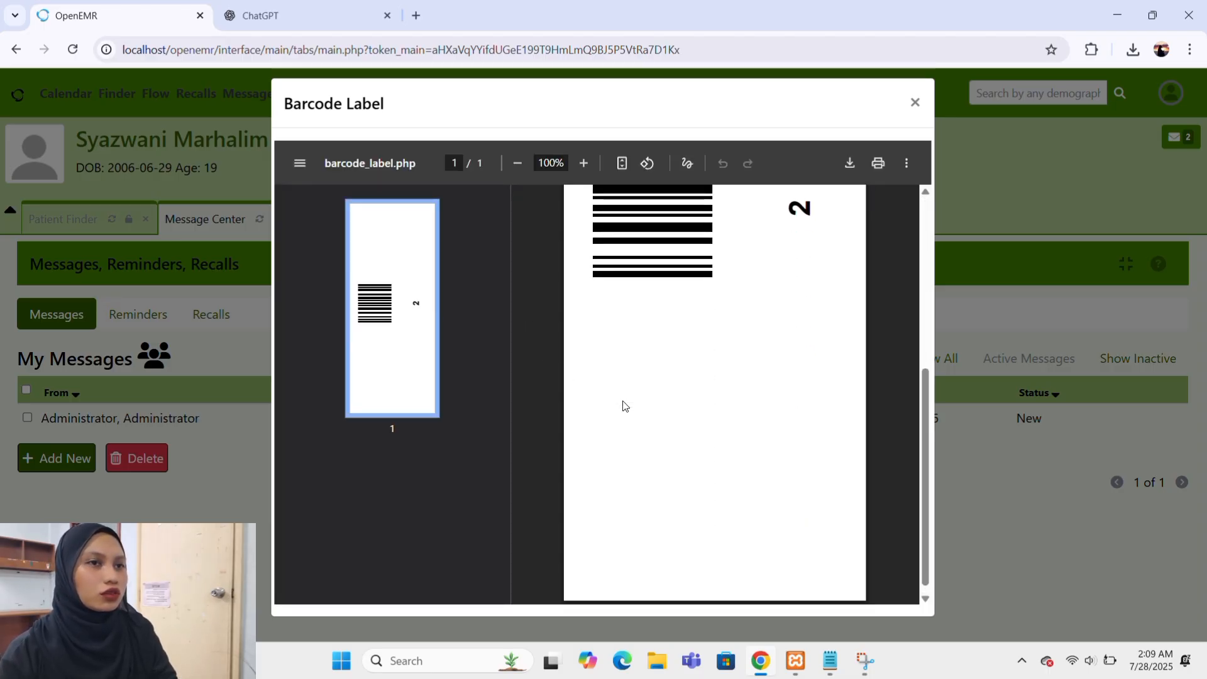
scroll(625, 407, "up", 5)
scroll(624, 407, "down", 5)
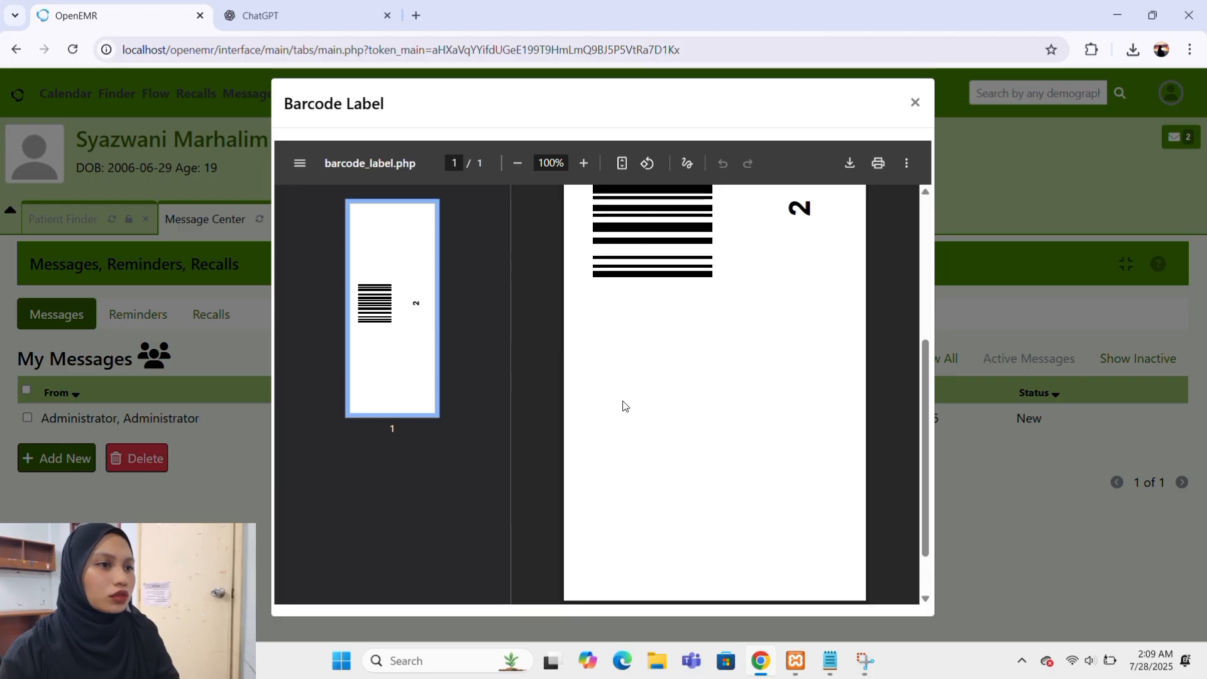
scroll(625, 407, "up", 5)
scroll(624, 407, "down", 5)
scroll(624, 407, "up", 5)
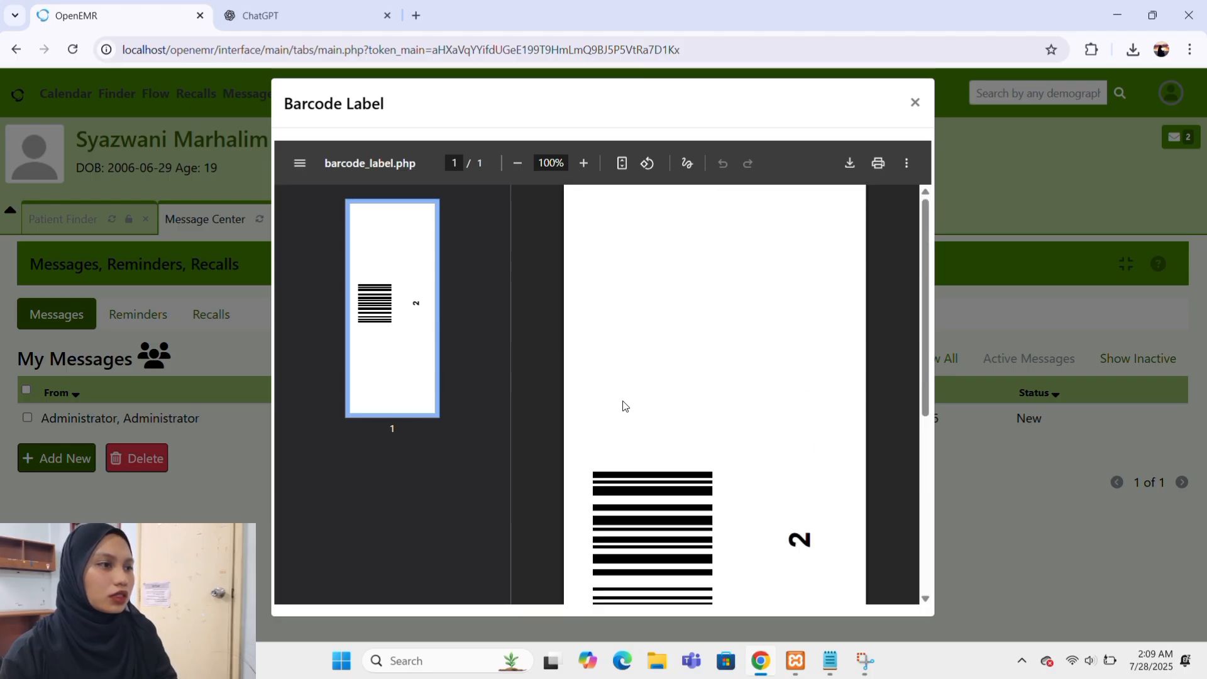
scroll(624, 407, "down", 5)
scroll(624, 406, "up", 5)
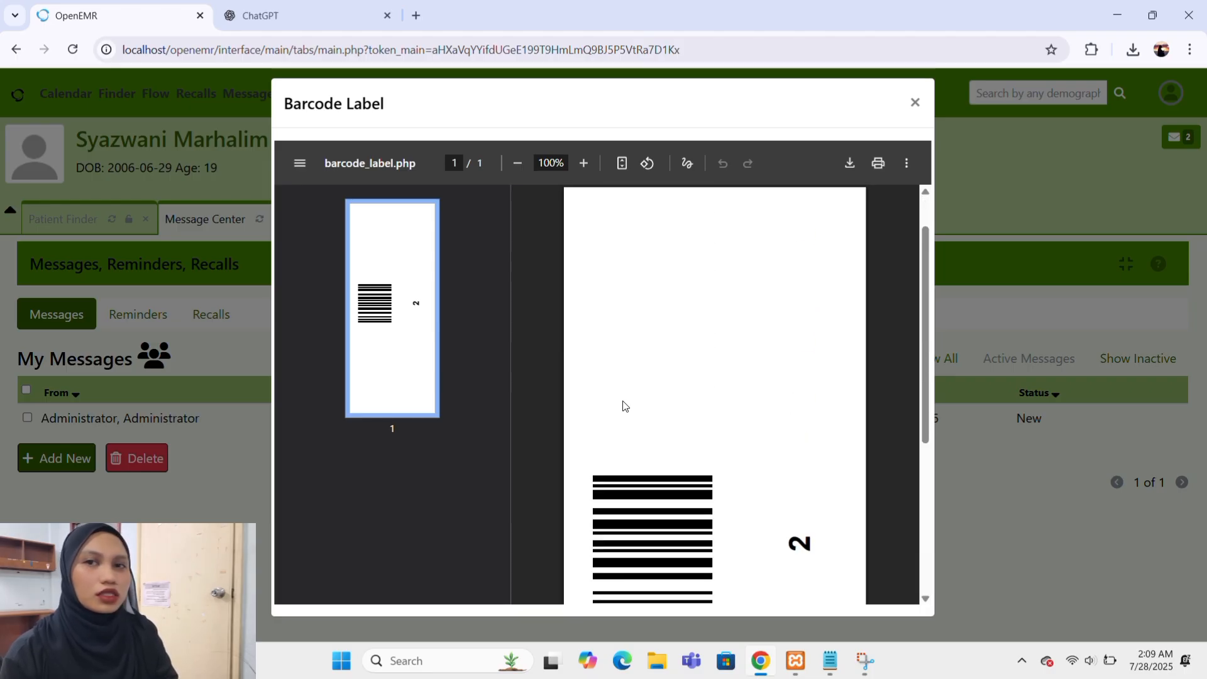
scroll(624, 407, "down", 5)
scroll(624, 407, "up", 1)
scroll(624, 407, "up", 3)
scroll(624, 407, "down", 5)
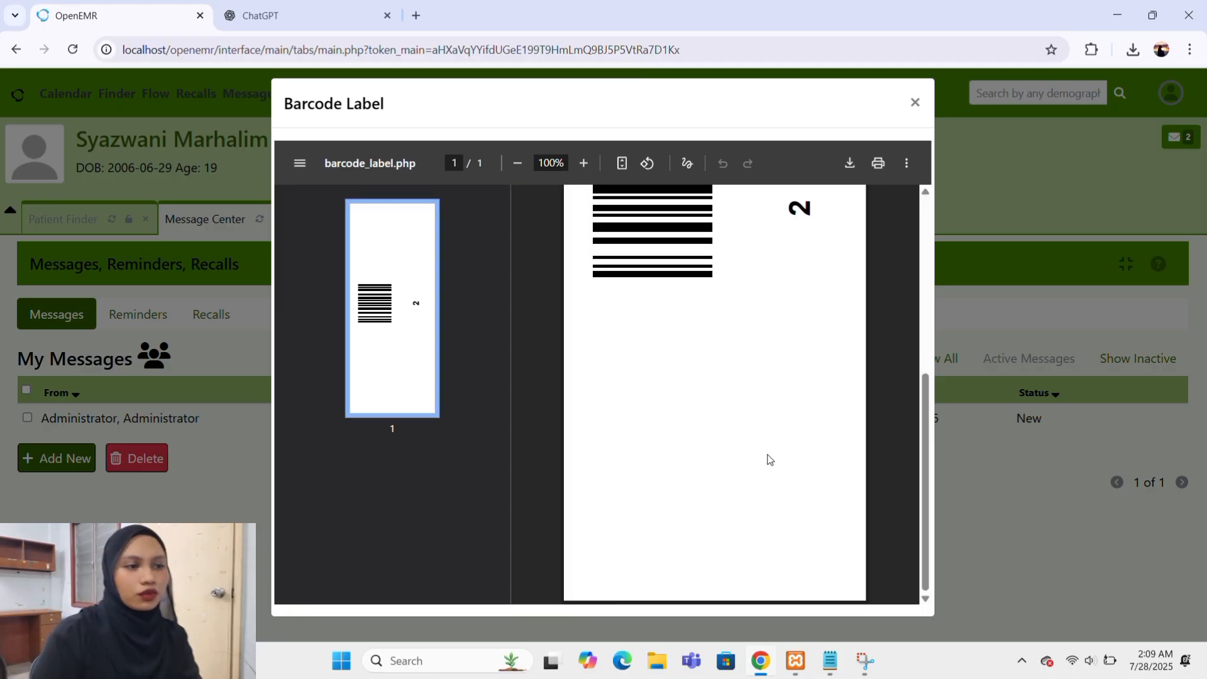
scroll(679, 304, "up", 4)
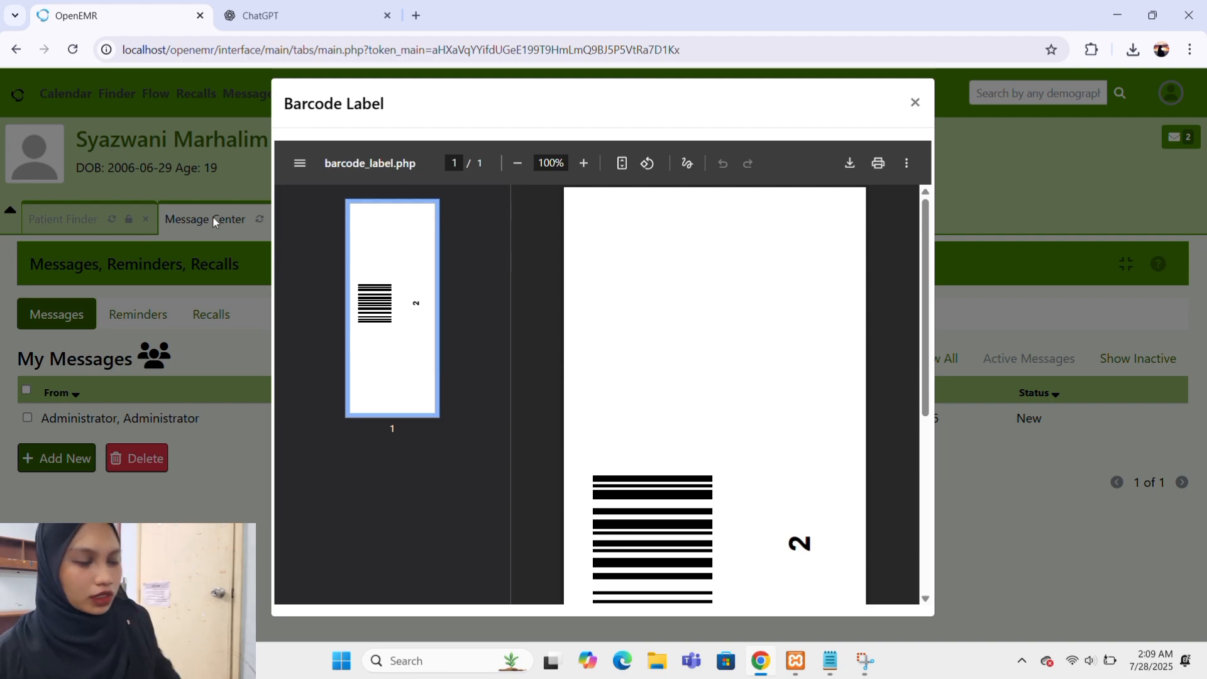
scroll(723, 406, "down", 3)
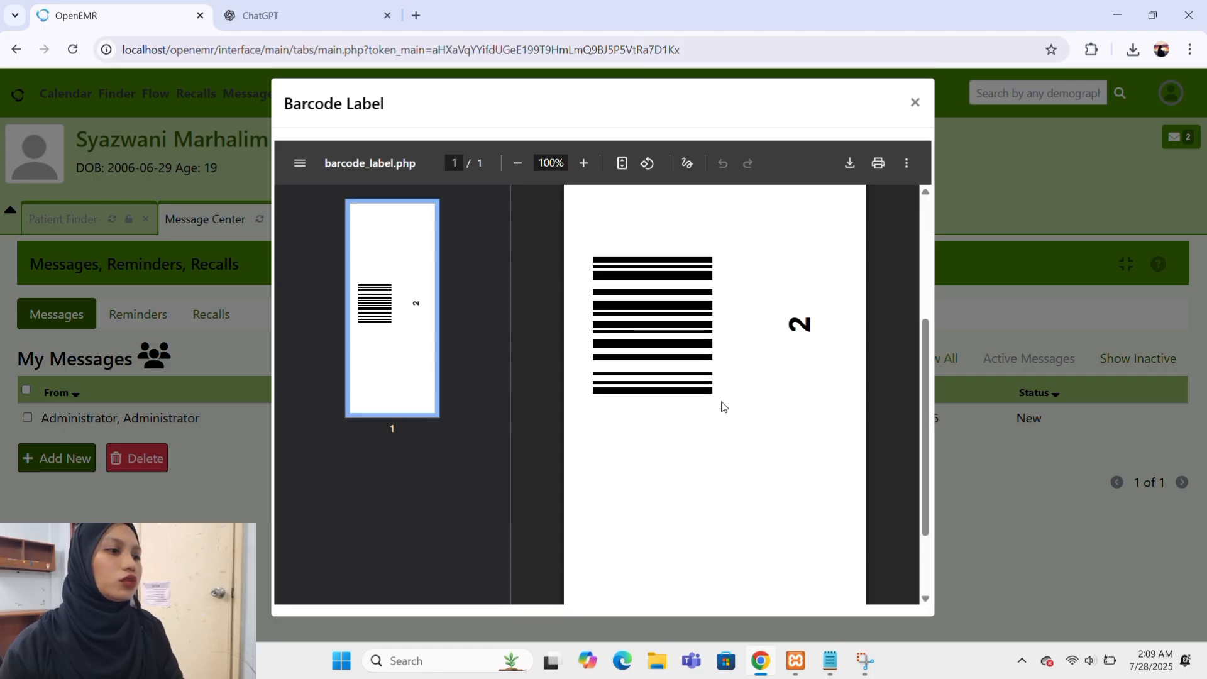
scroll(721, 406, "down", 1)
scroll(717, 405, "up", 1)
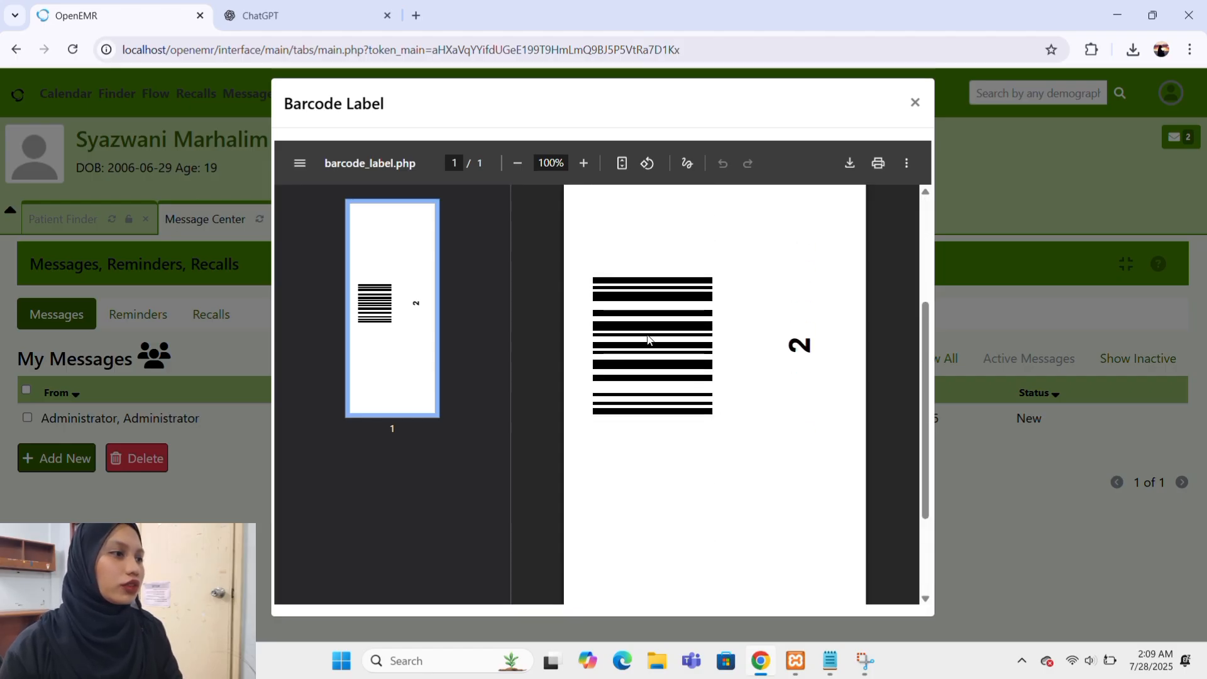
left_click(916, 103)
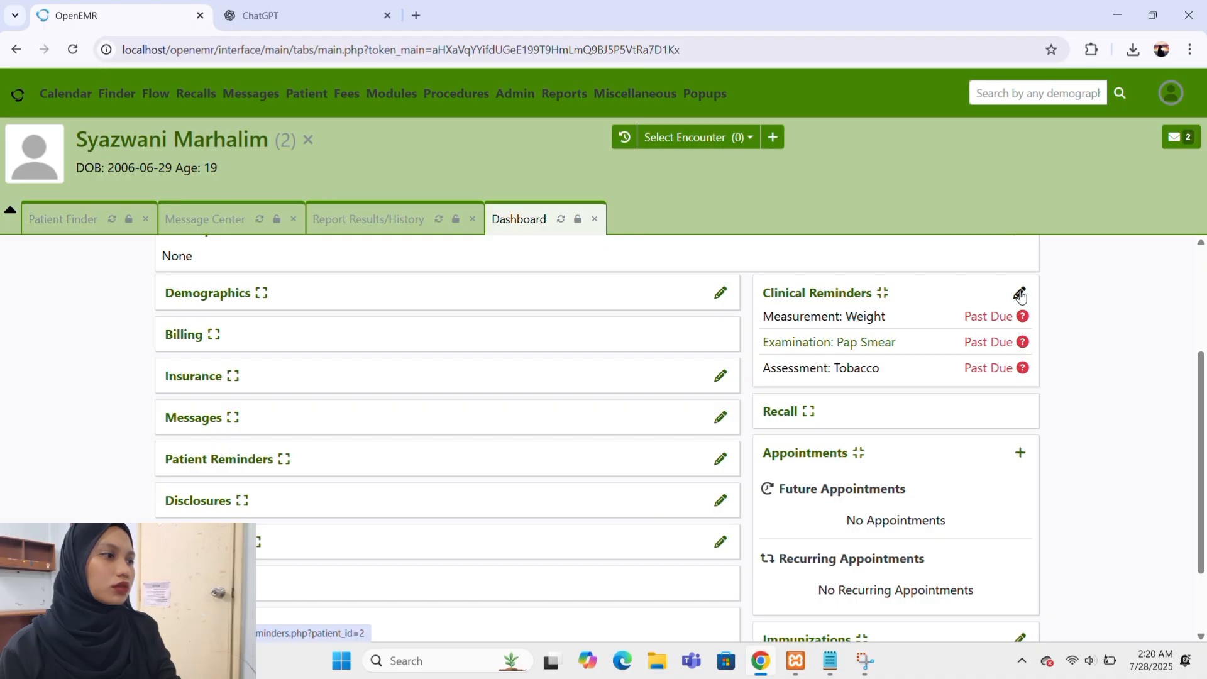
Open the patient's clinical reminders settings and set the Diabetes Mellitus plan's patient setting to On.
left_click(1020, 295)
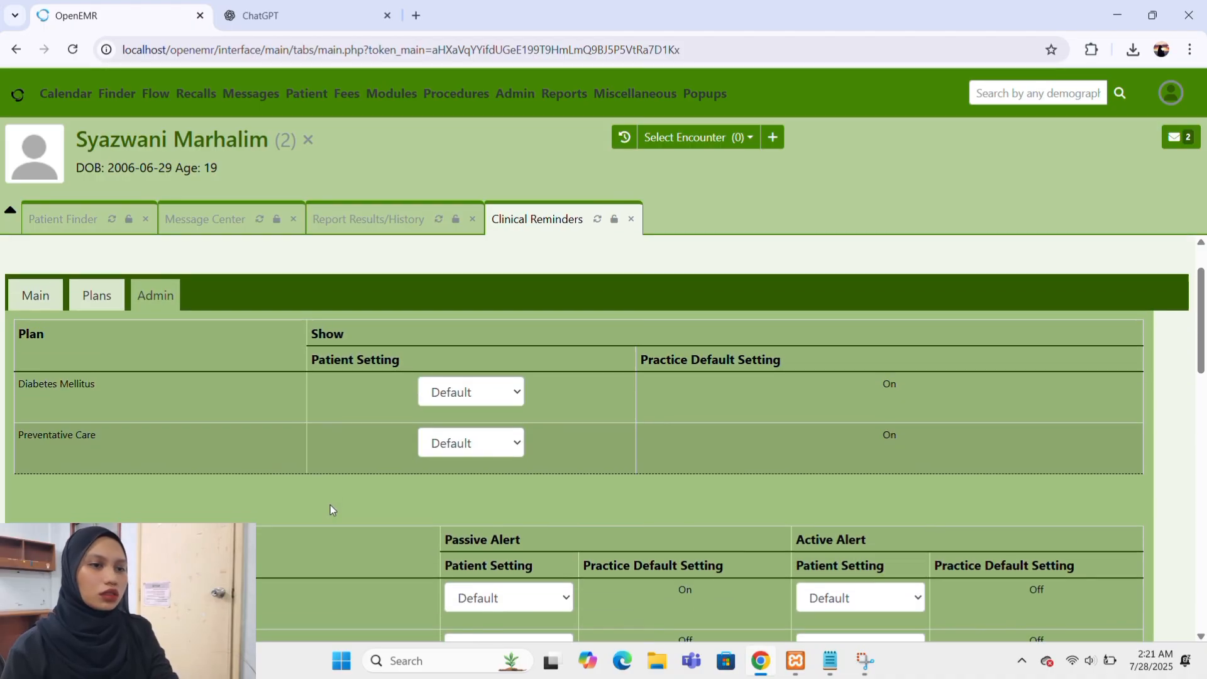
scroll(330, 504, "down", 1)
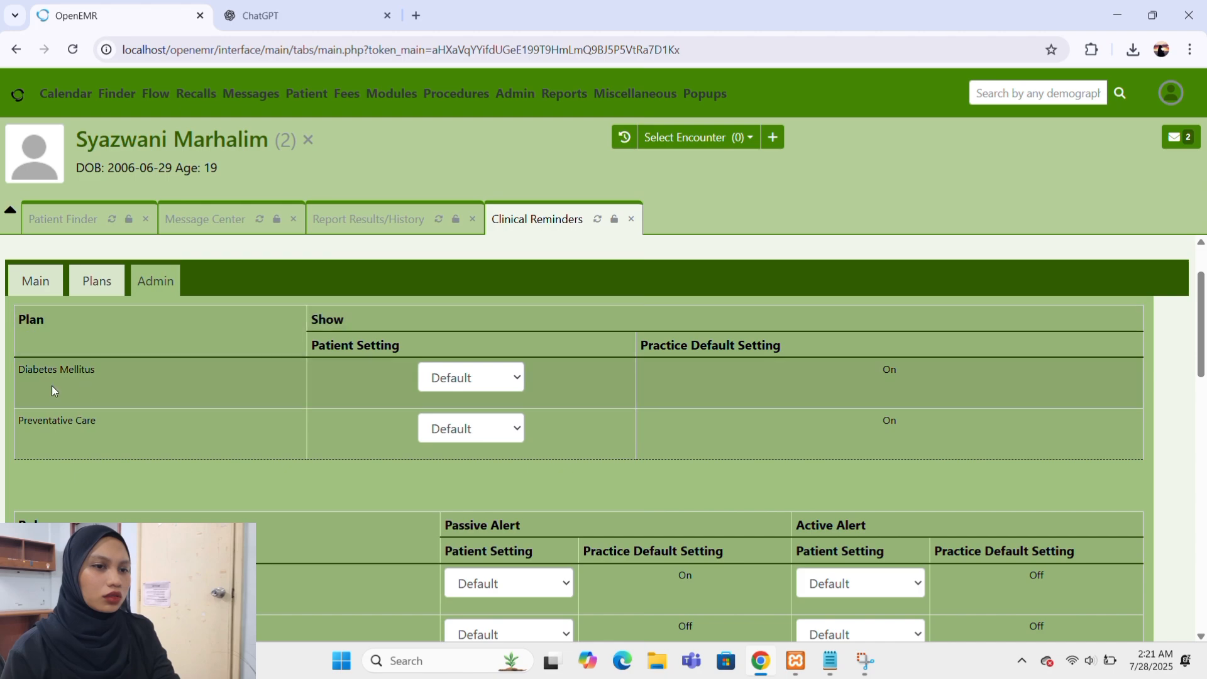
scroll(52, 388, "down", 1)
scroll(52, 386, "down", 1)
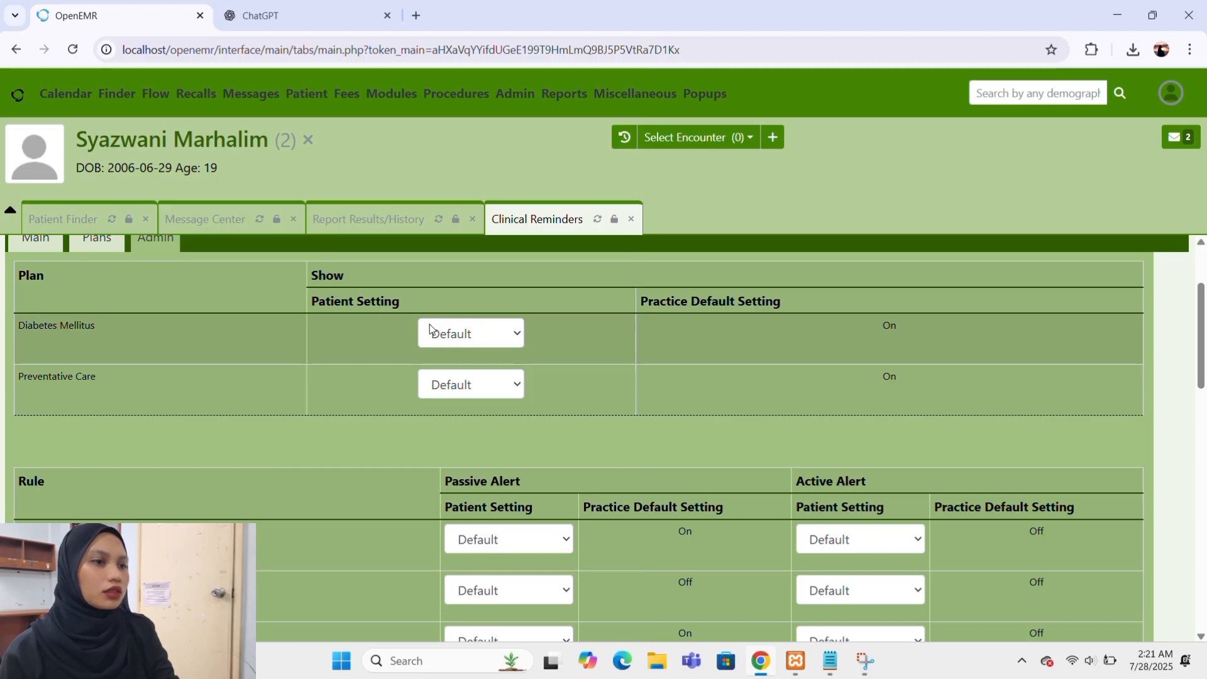
left_click(492, 337)
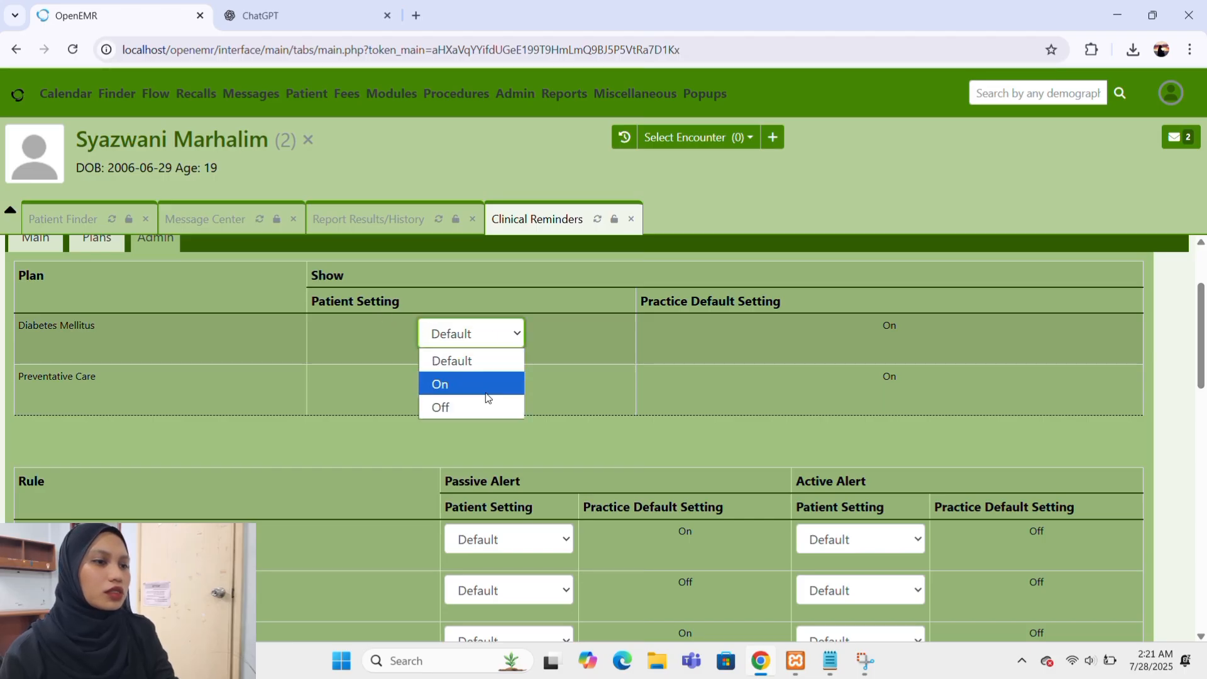
left_click(461, 388)
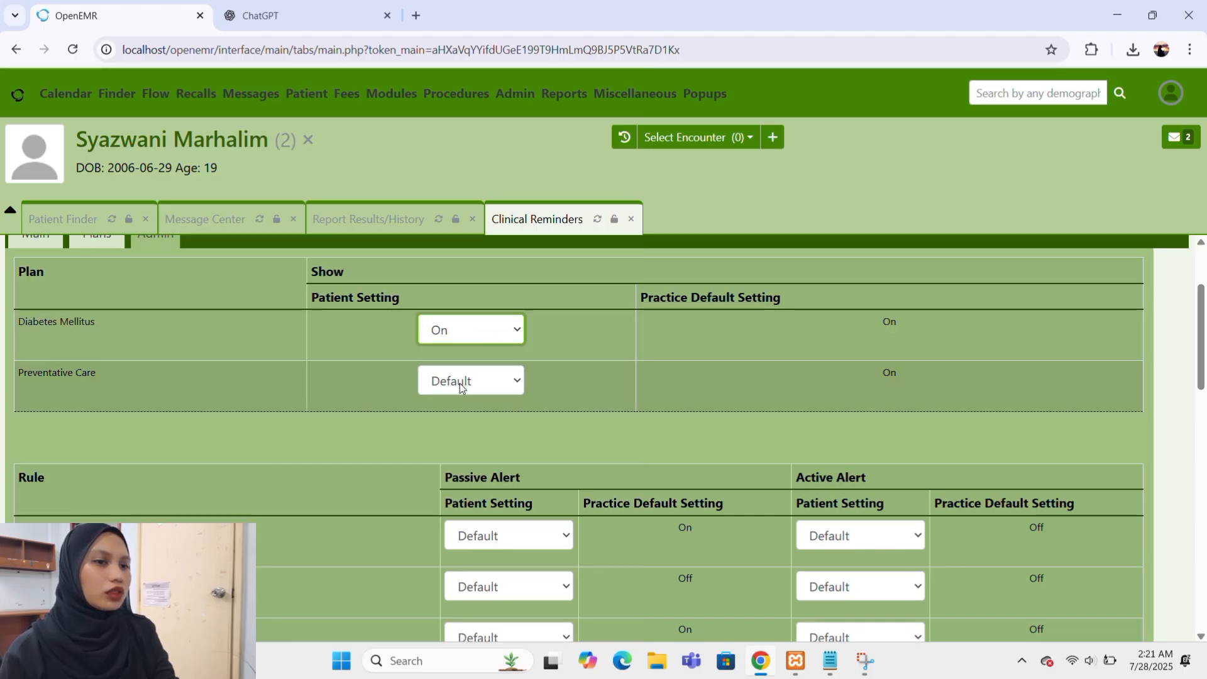
Examine the clinical reminder plans and the rules with their passive and active alert settings.
scroll(461, 388, "down", 2)
scroll(459, 383, "up", 2)
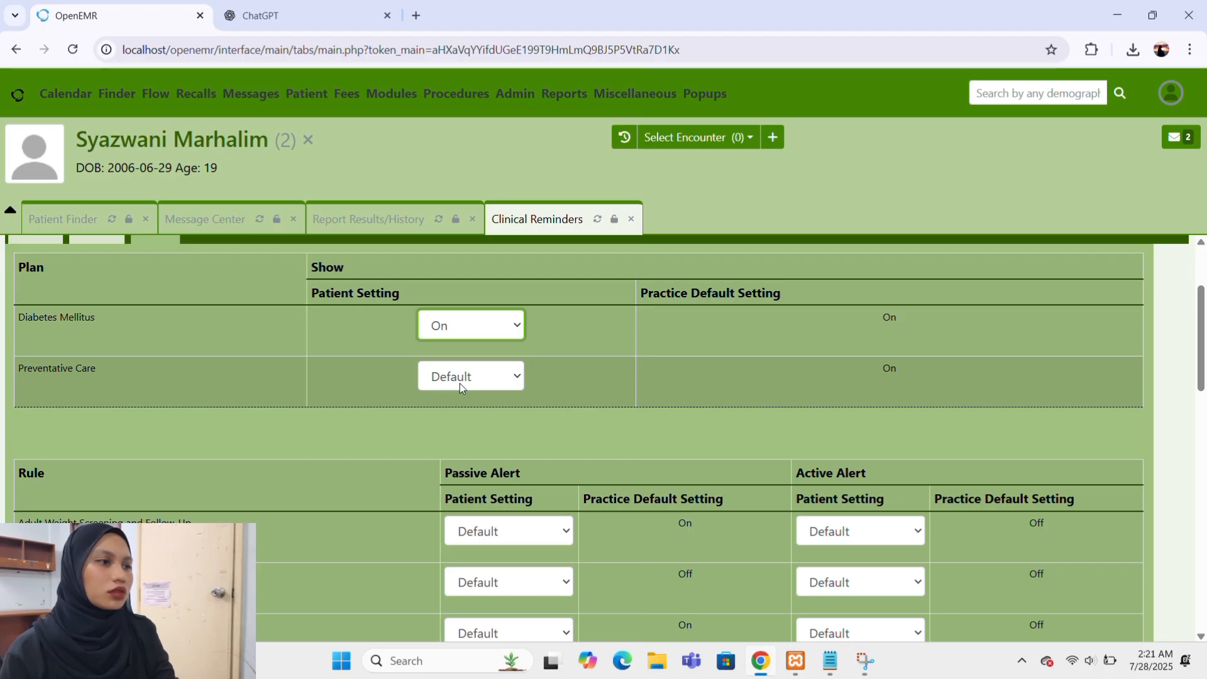
scroll(459, 383, "down", 1)
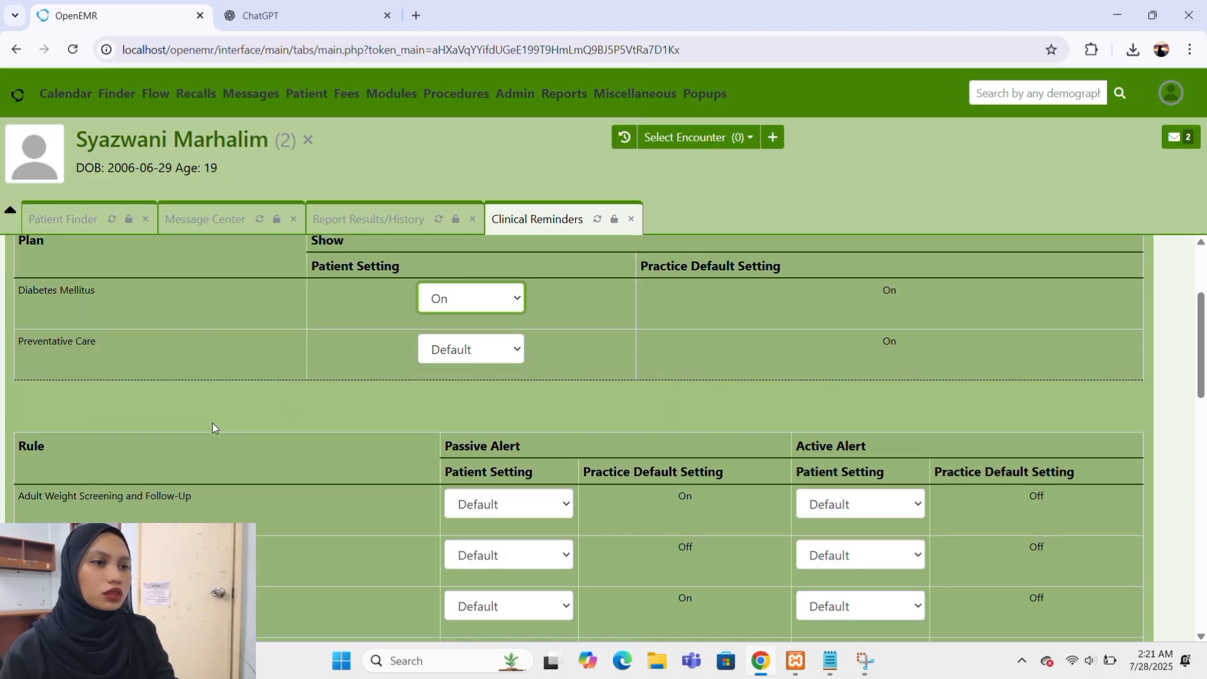
scroll(213, 427, "down", 2)
scroll(213, 428, "up", 3)
scroll(213, 427, "down", 1)
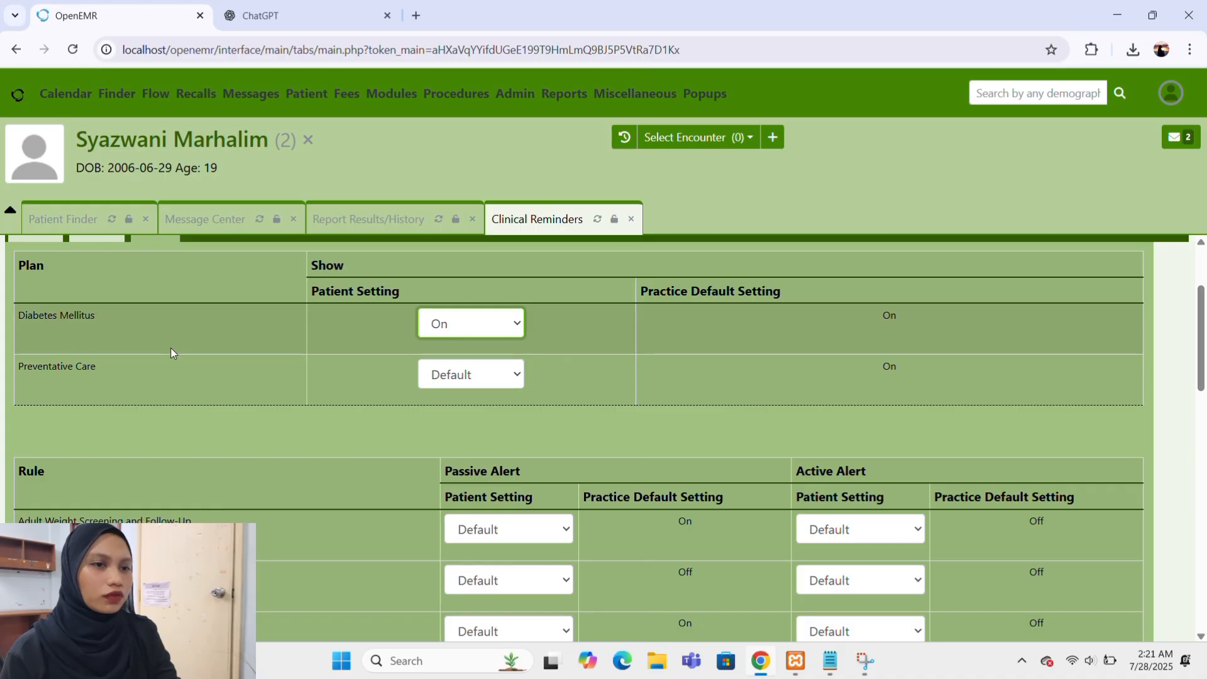
scroll(171, 352, "down", 3)
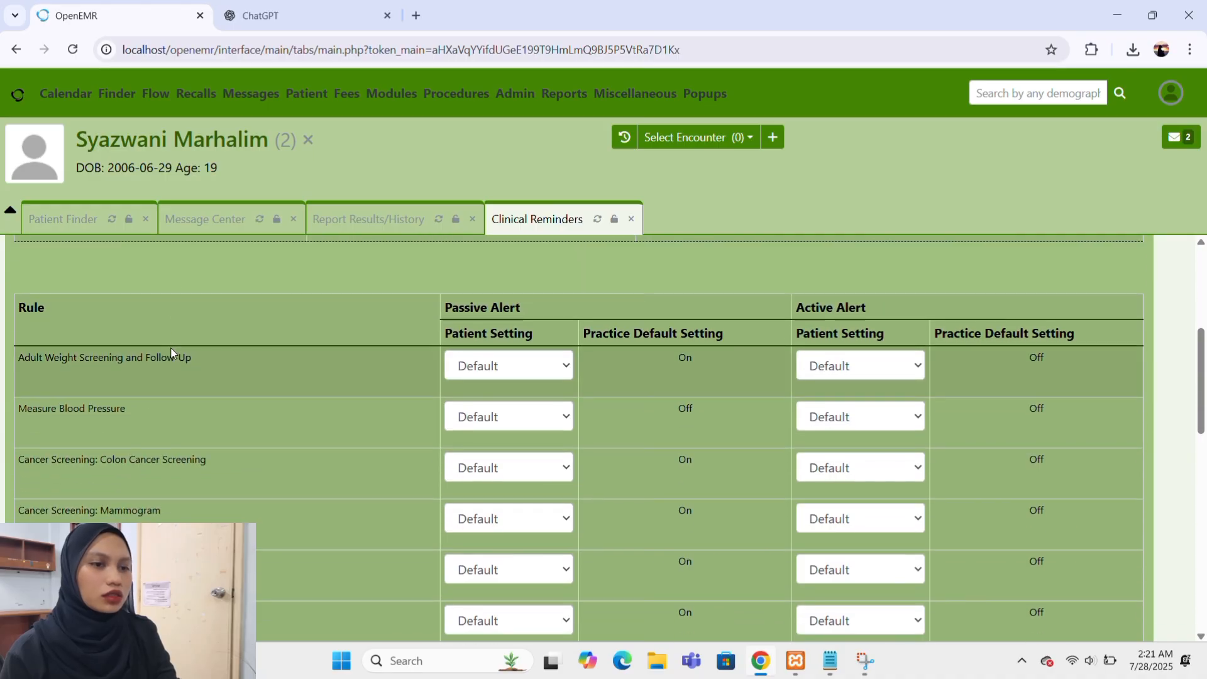
scroll(171, 352, "down", 1)
scroll(171, 352, "up", 1)
scroll(171, 353, "down", 1)
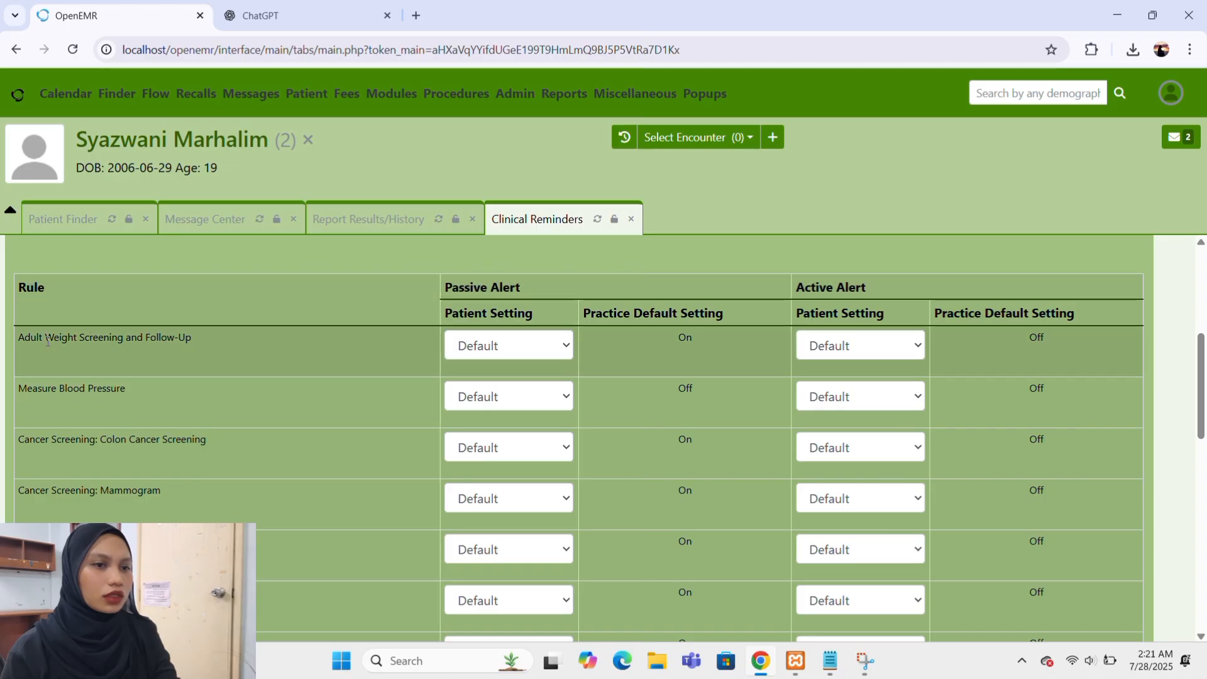
scroll(43, 395, "down", 1)
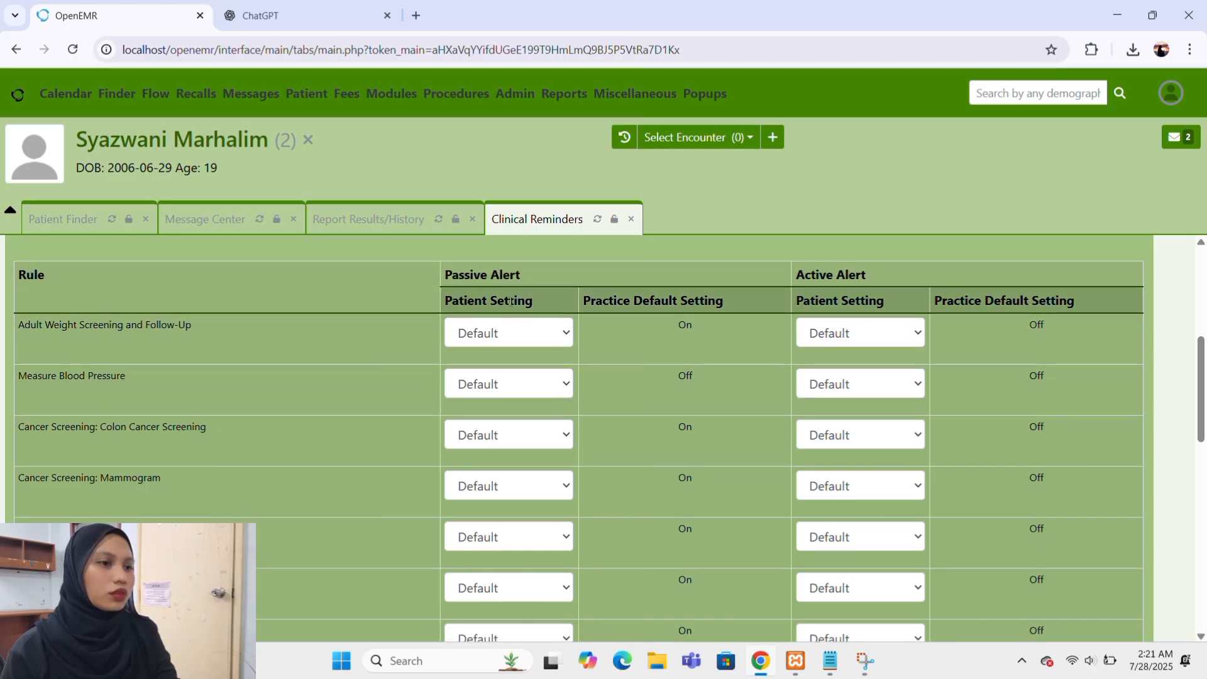
Set the passive alert patient setting to On for Adult Weight Screening and Follow-Up and for Measure Blood Pressure.
left_click(553, 337)
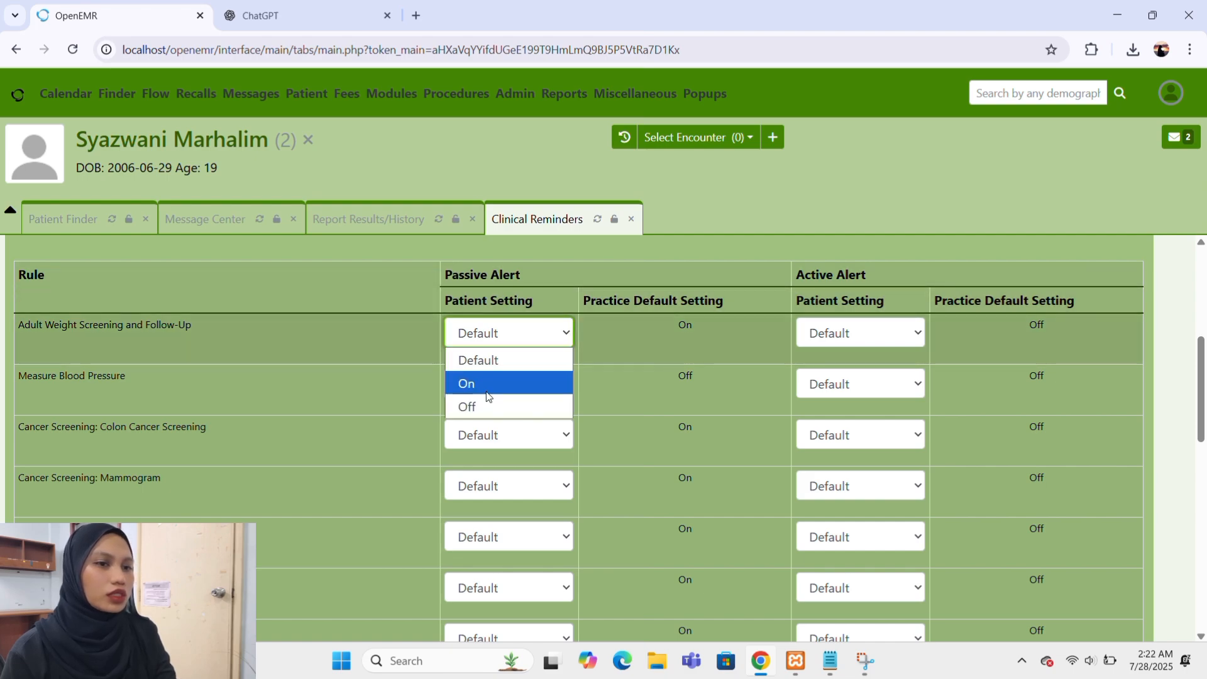
left_click(463, 383)
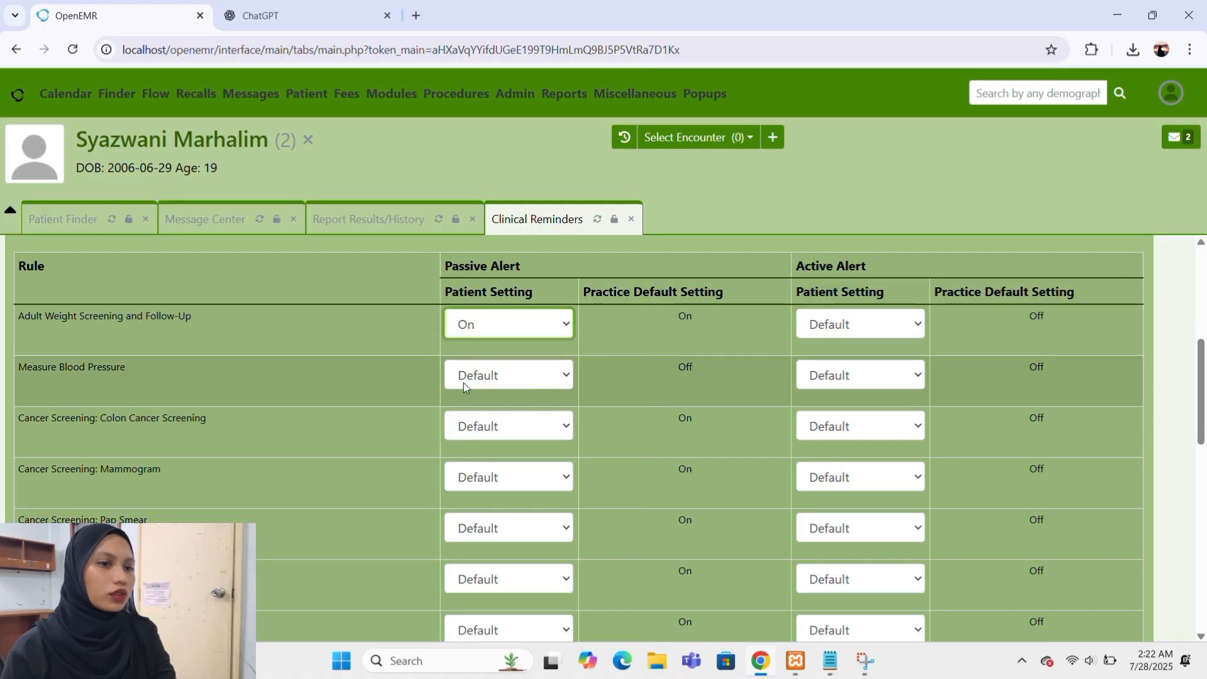
scroll(462, 382, "down", 1)
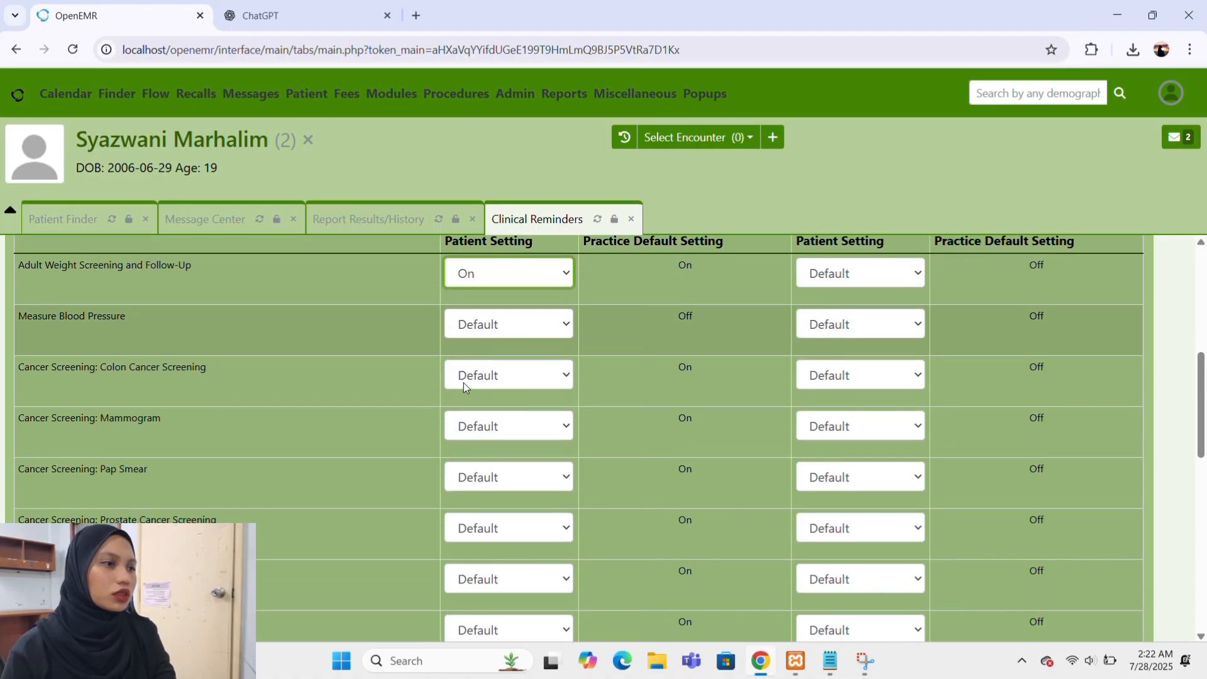
left_click(530, 327)
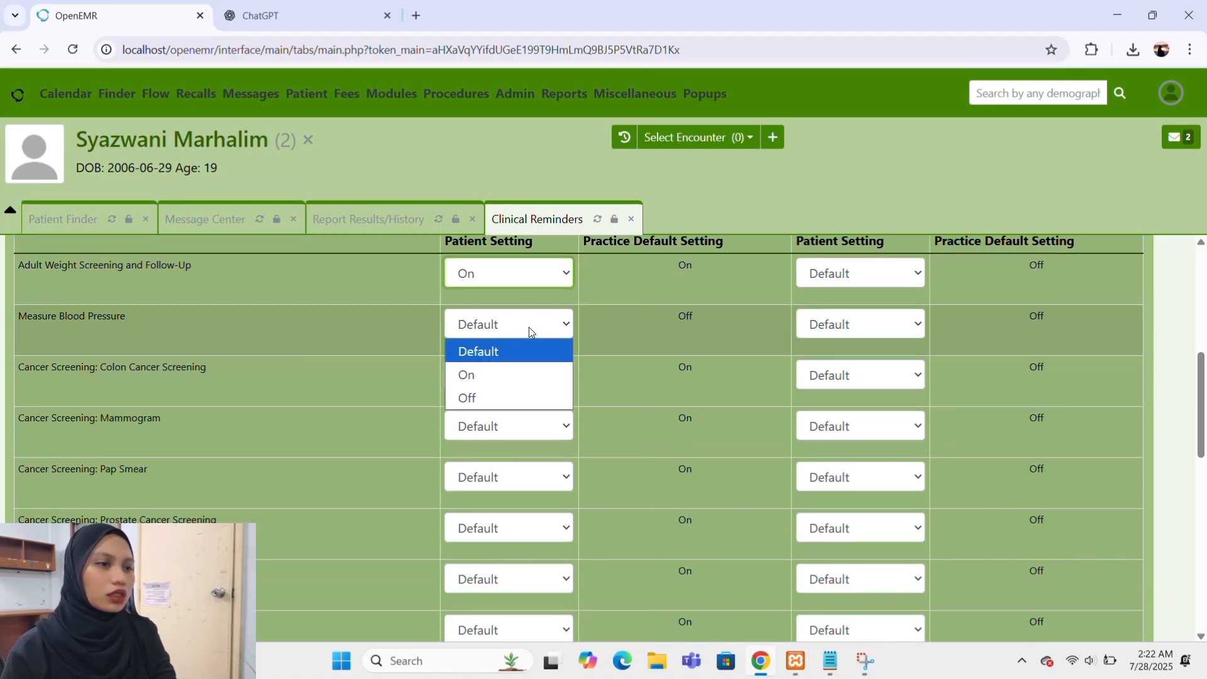
left_click(467, 378)
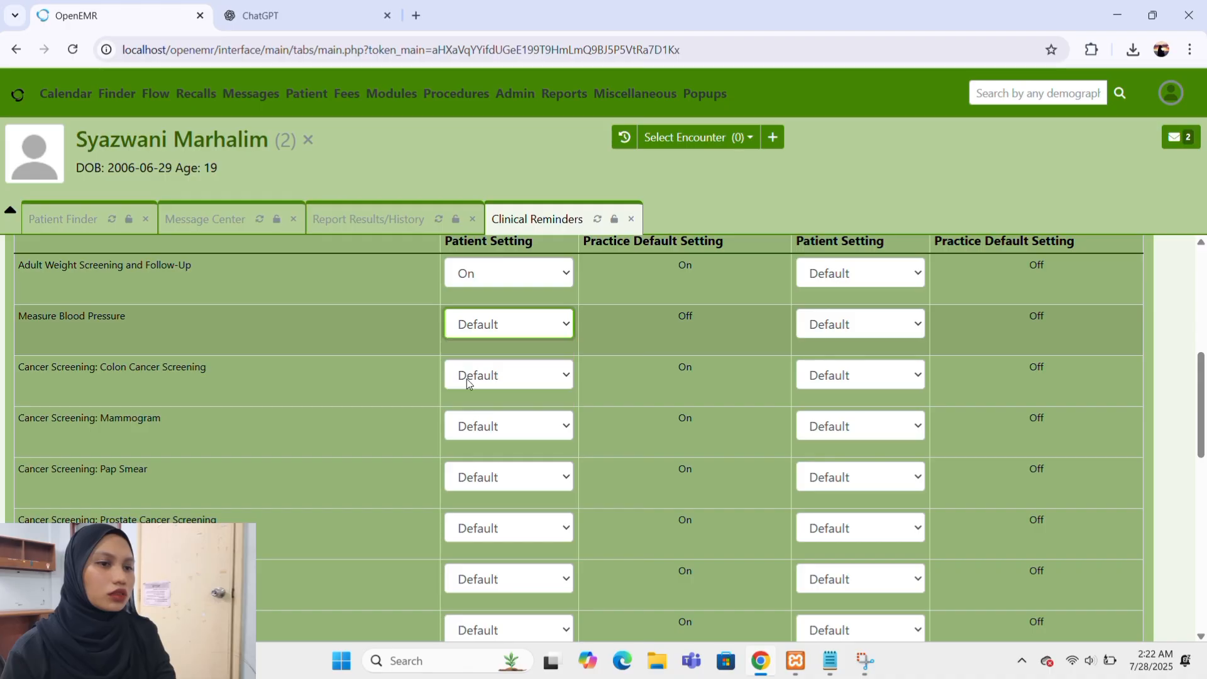
Examine the remaining cancer screening, diabetes, hypertension and immunization rules and review the patient alert settings.
scroll(466, 378, "down", 1)
scroll(466, 379, "down", 3)
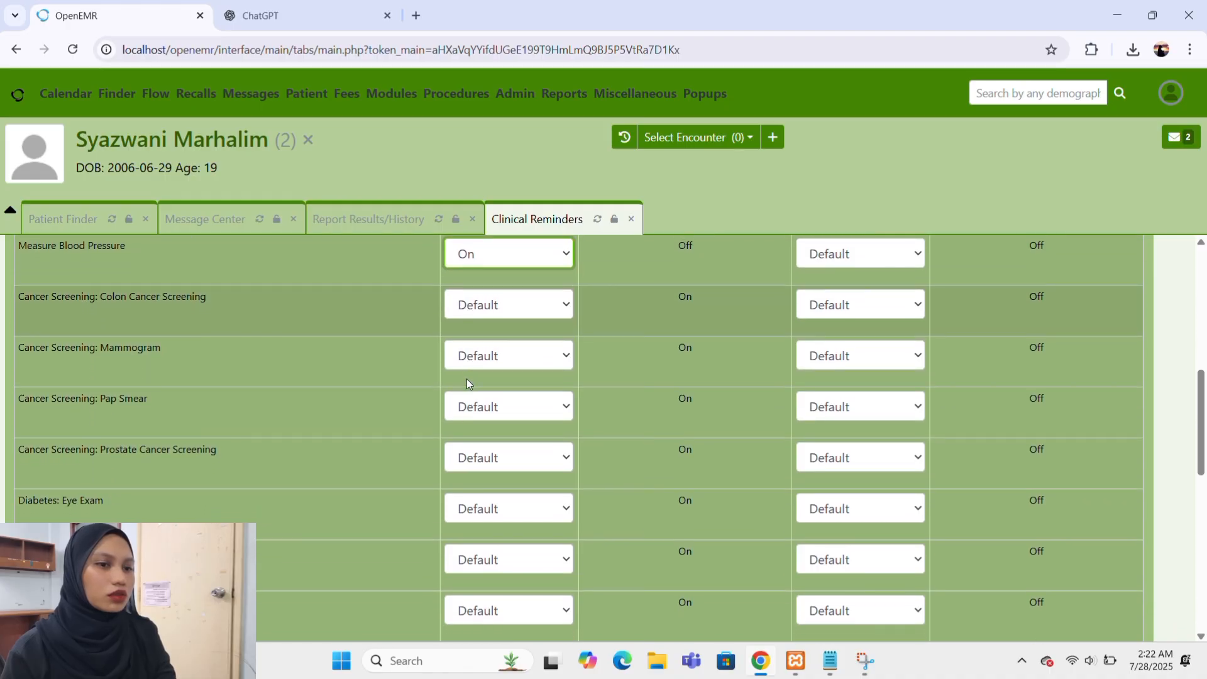
scroll(467, 379, "down", 10)
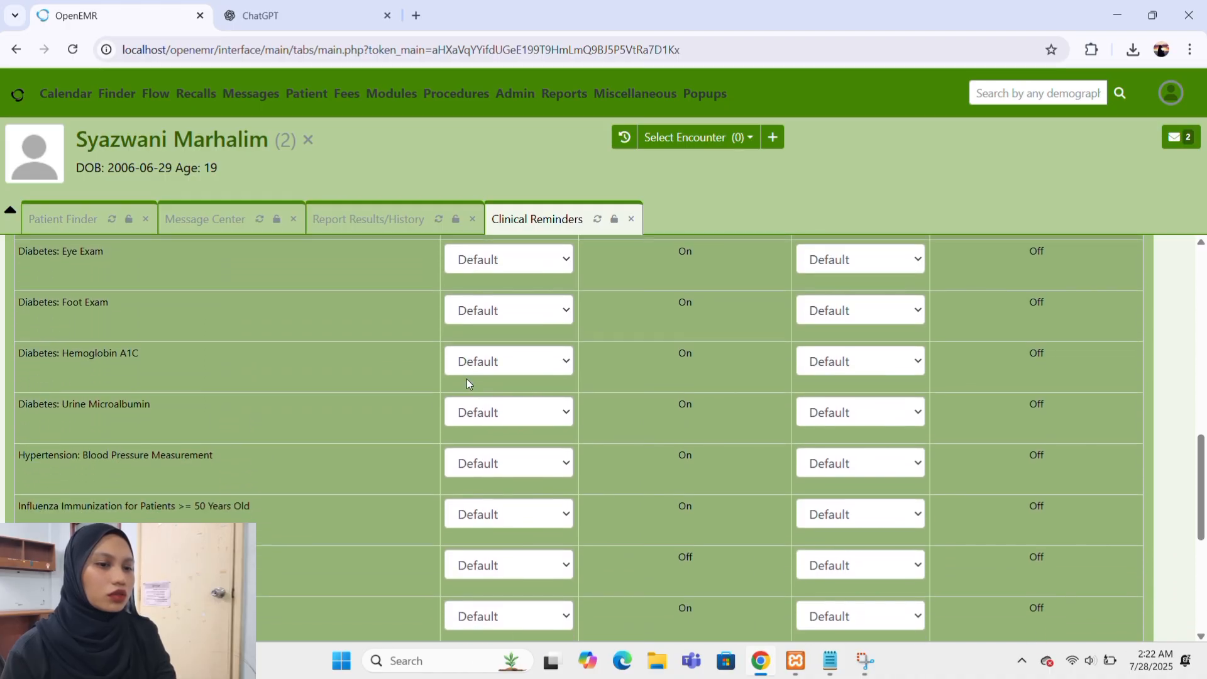
scroll(467, 379, "up", 12)
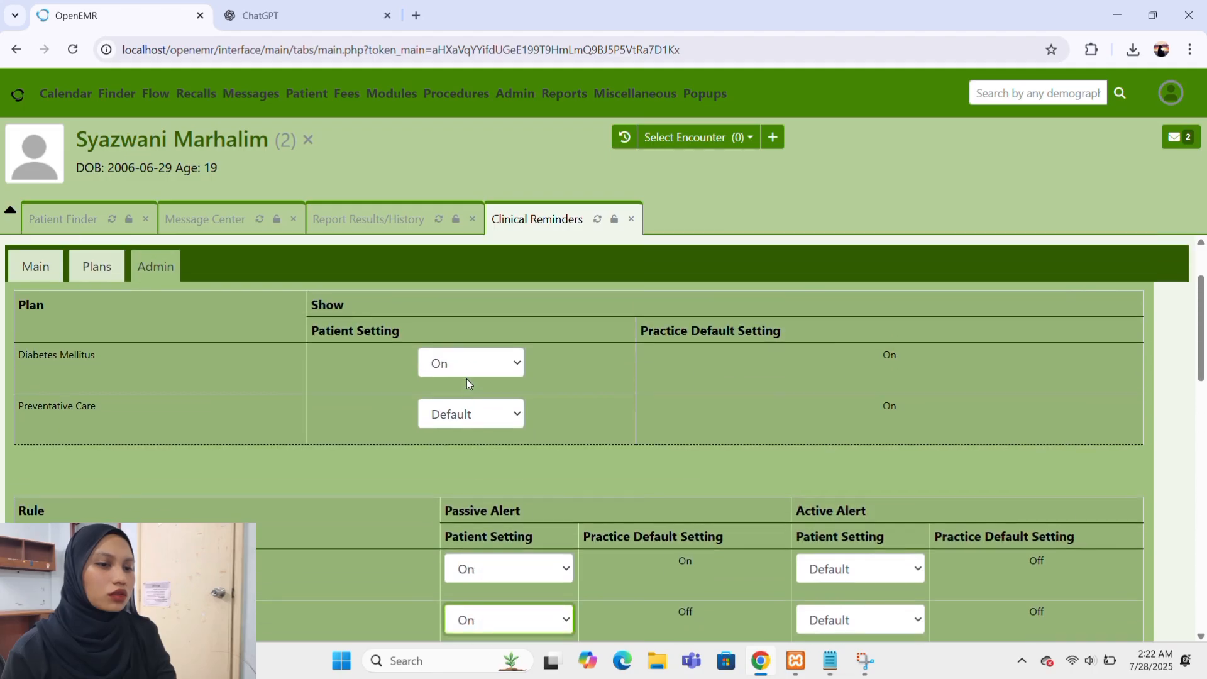
scroll(466, 379, "down", 3)
scroll(467, 379, "down", 10)
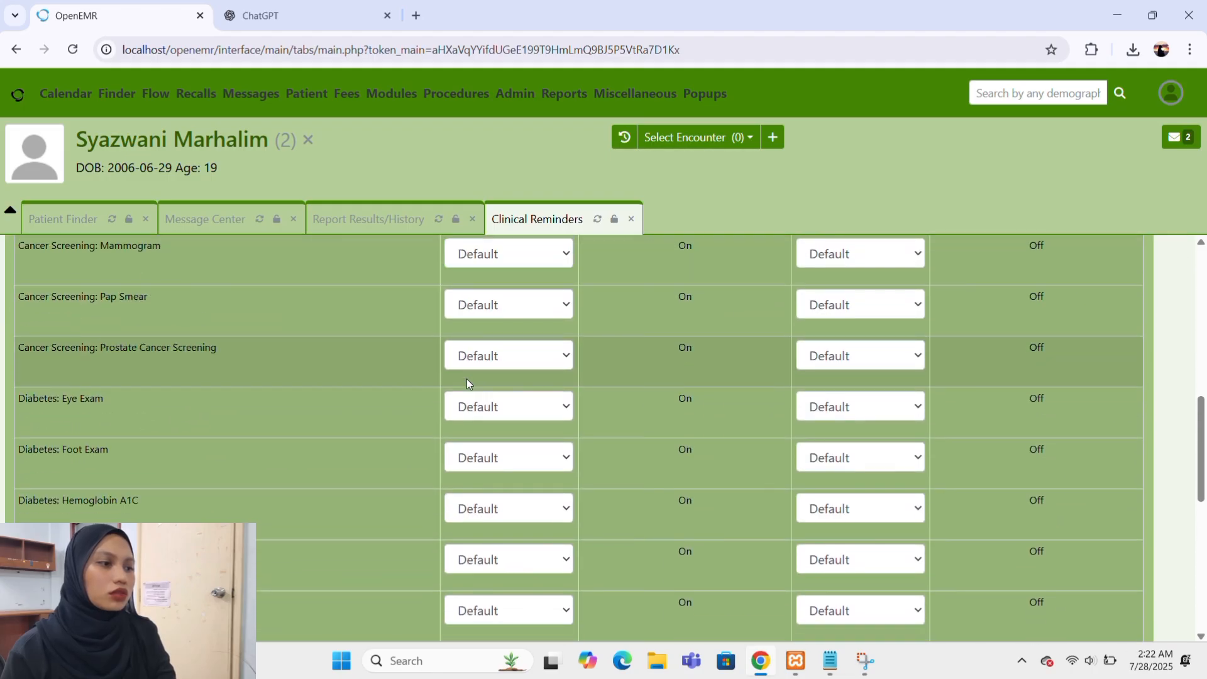
scroll(466, 384, "up", 3)
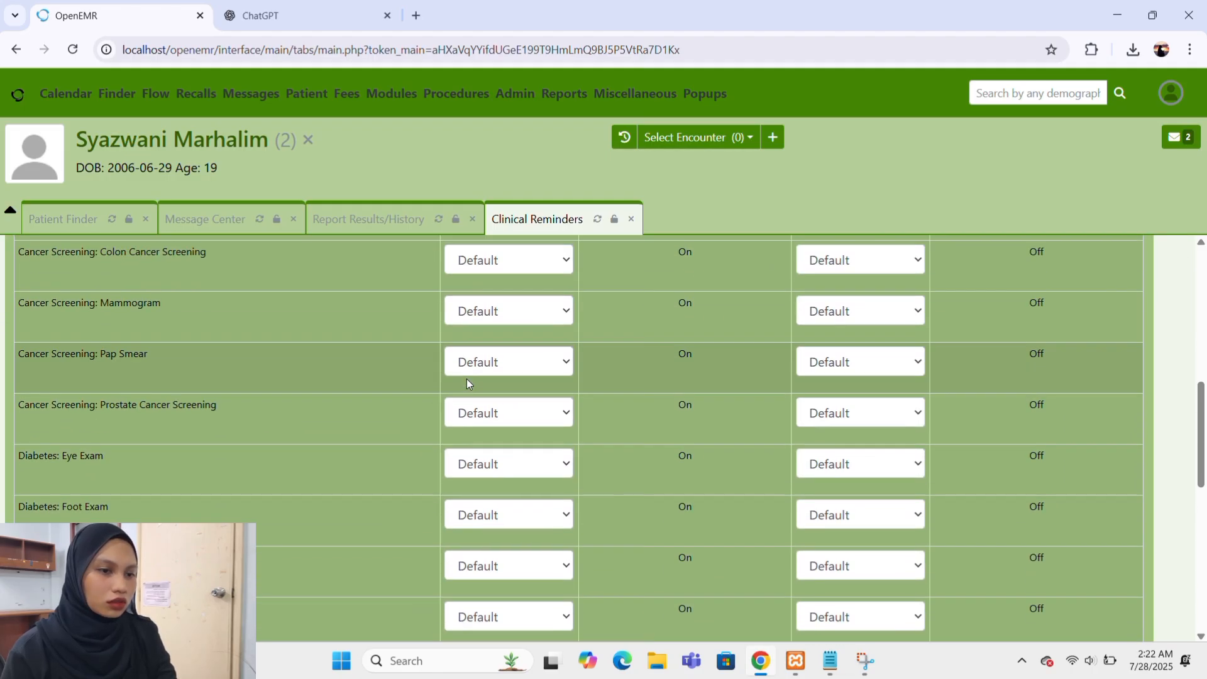
scroll(340, 447, "down", 1)
scroll(340, 447, "up", 3)
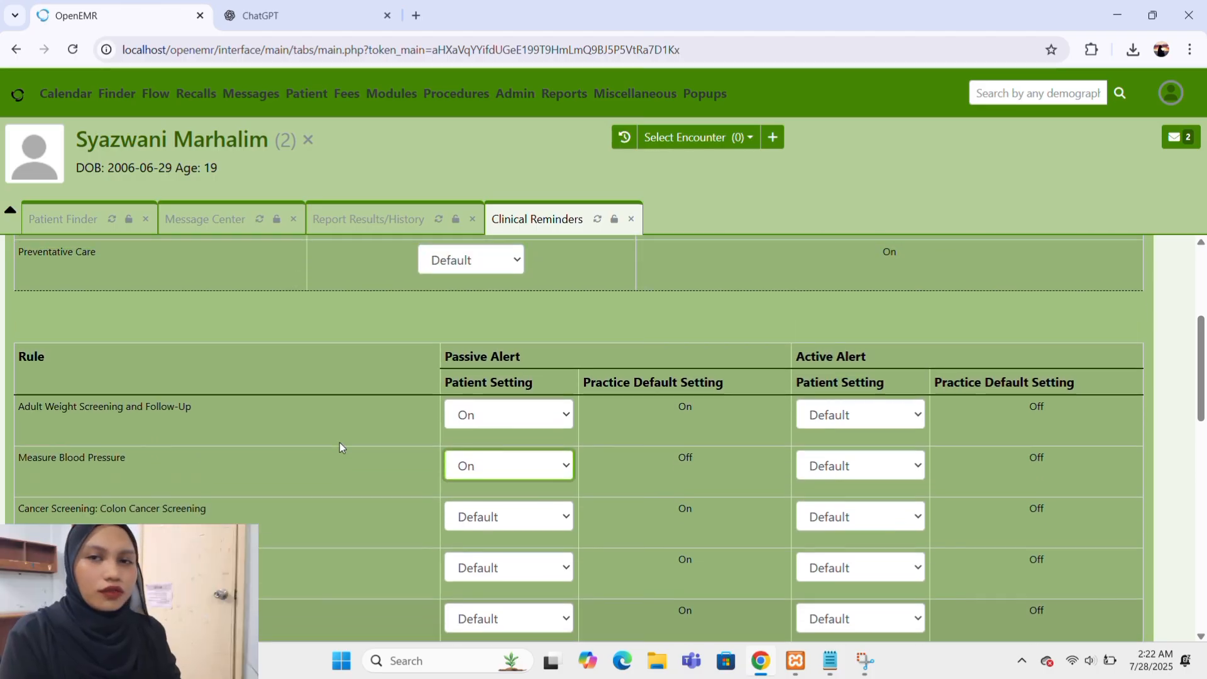
Review the patient's passive and active alert settings across the rule list, from Adult Weight Screening and Follow-Up through Coumadin Management and Assess Penicillin Allergy.
scroll(340, 447, "down", 4)
scroll(339, 447, "up", 6)
scroll(340, 447, "down", 5)
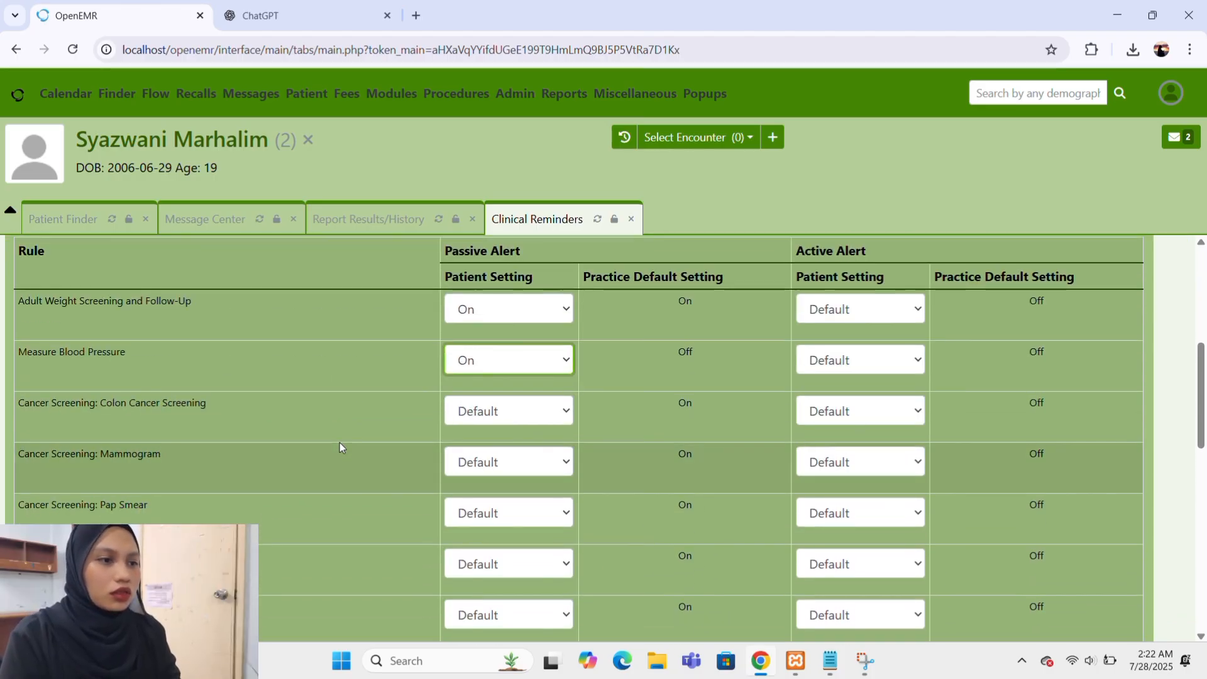
scroll(340, 447, "up", 1)
scroll(339, 447, "down", 3)
scroll(340, 443, "down", 8)
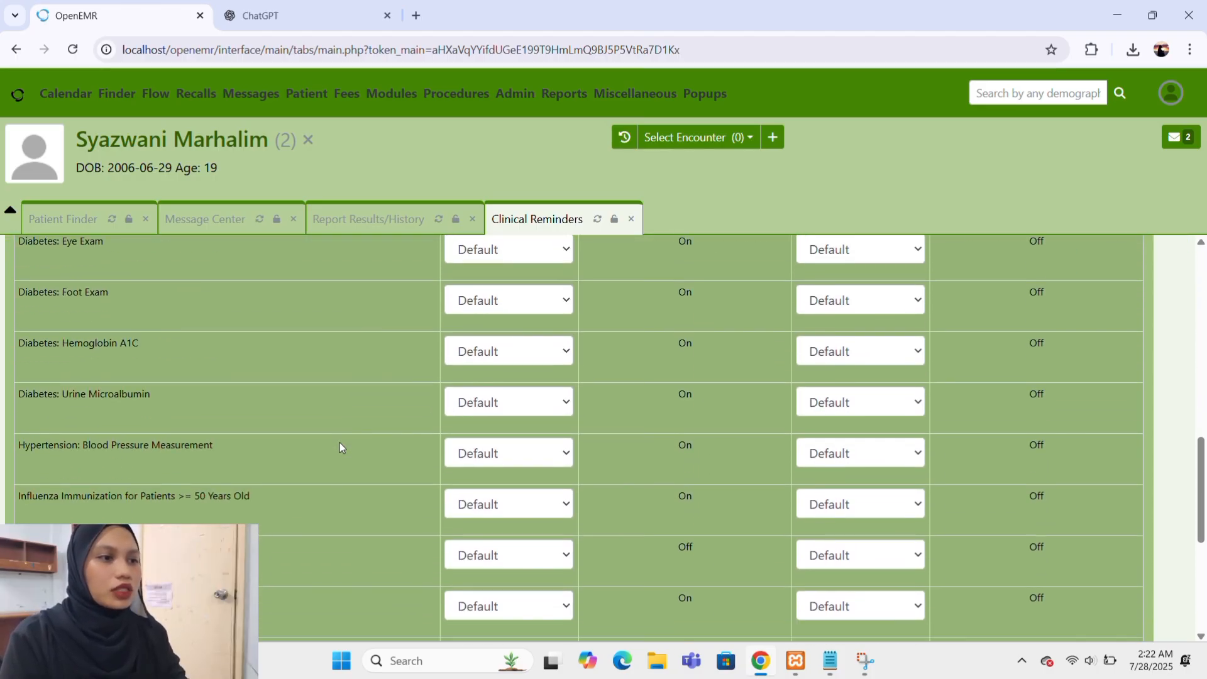
scroll(340, 447, "up", 3)
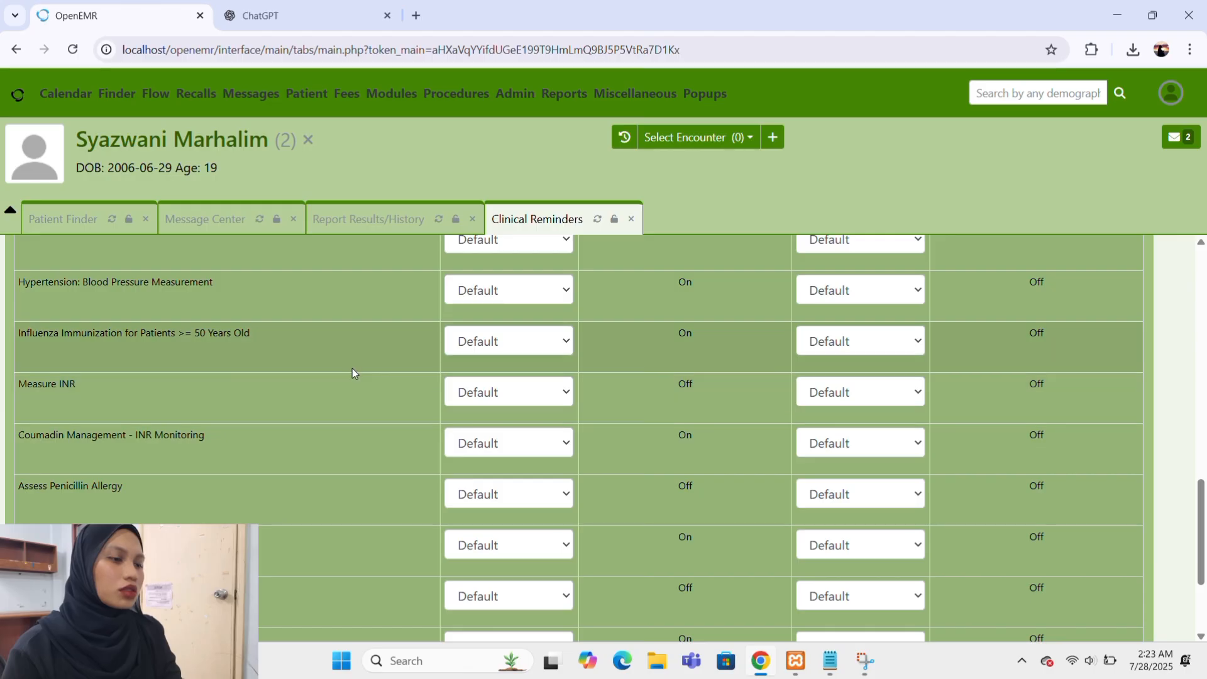
scroll(356, 367, "up", 6)
scroll(356, 367, "up", 4)
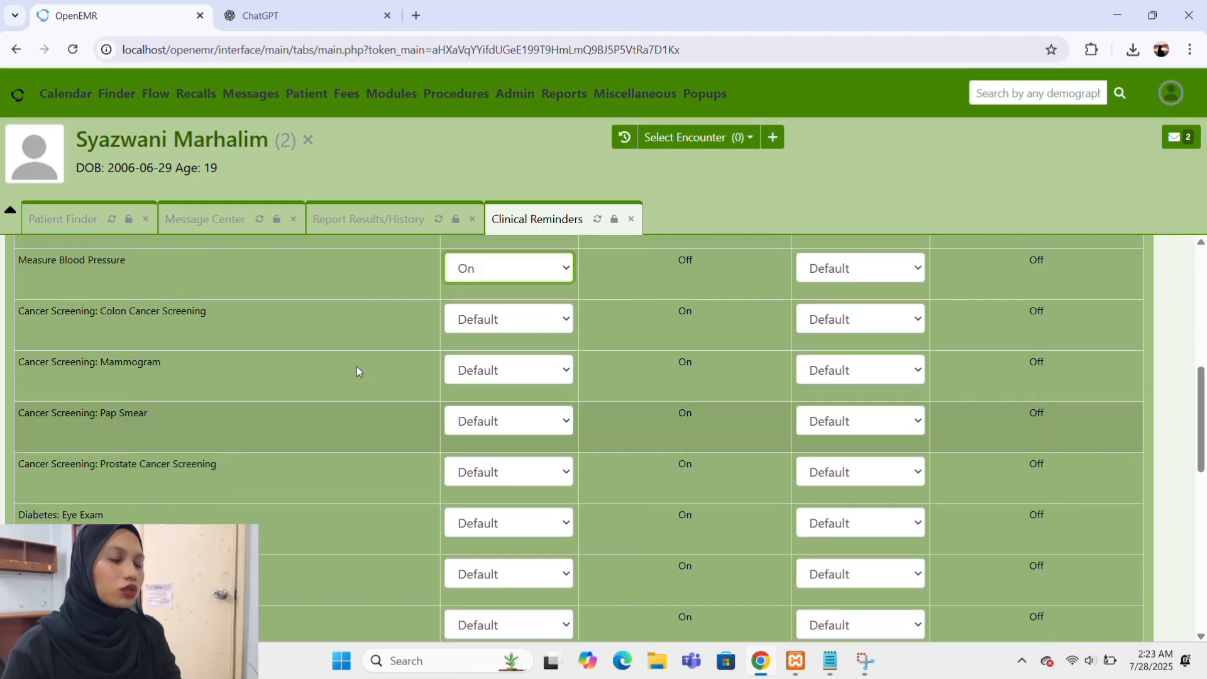
scroll(357, 367, "down", 1)
scroll(357, 371, "down", 1)
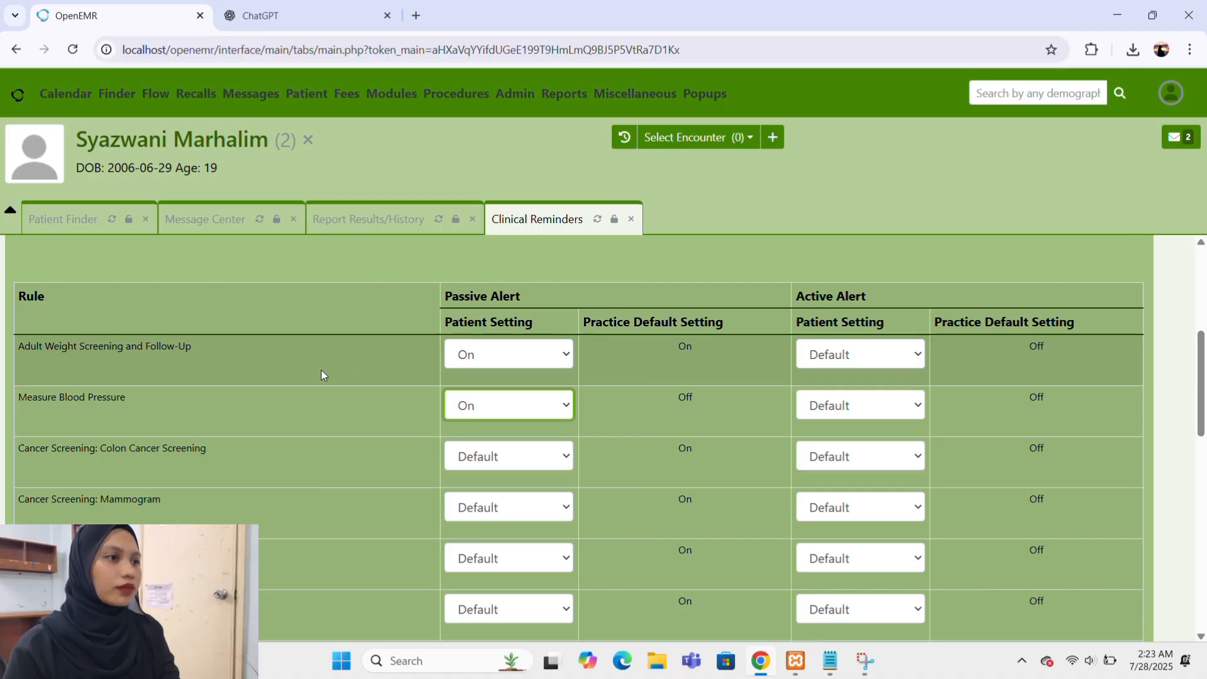
scroll(323, 480, "up", 5)
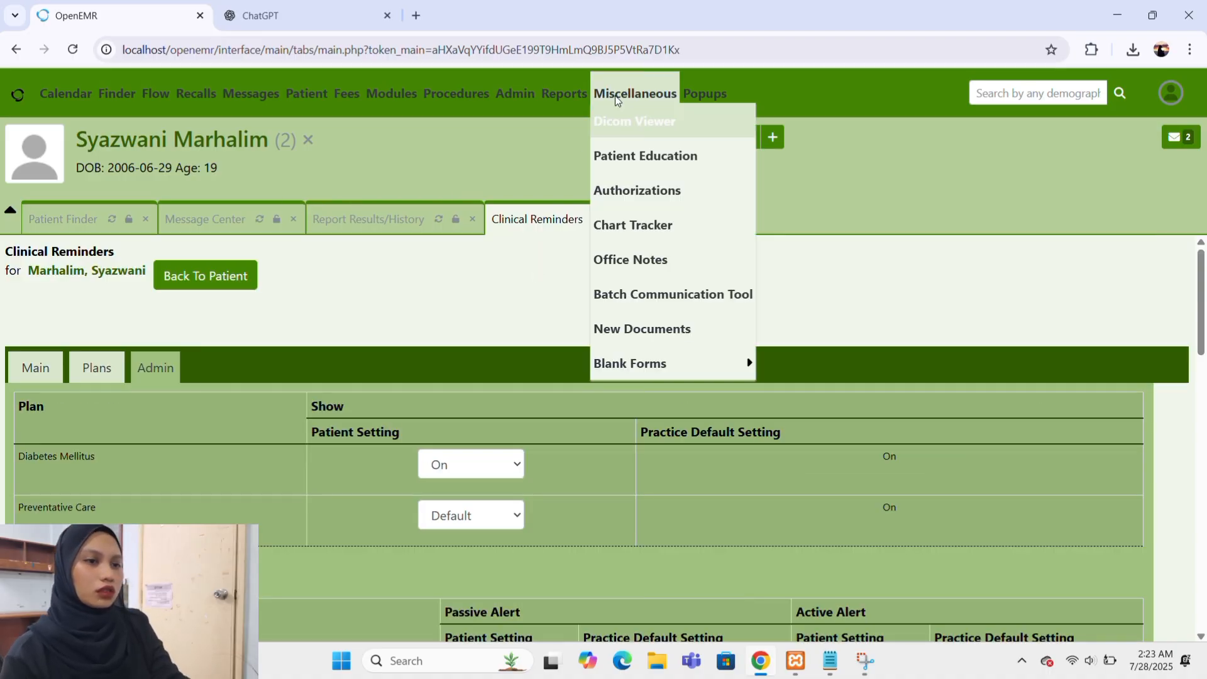
mouse_move(709, 92)
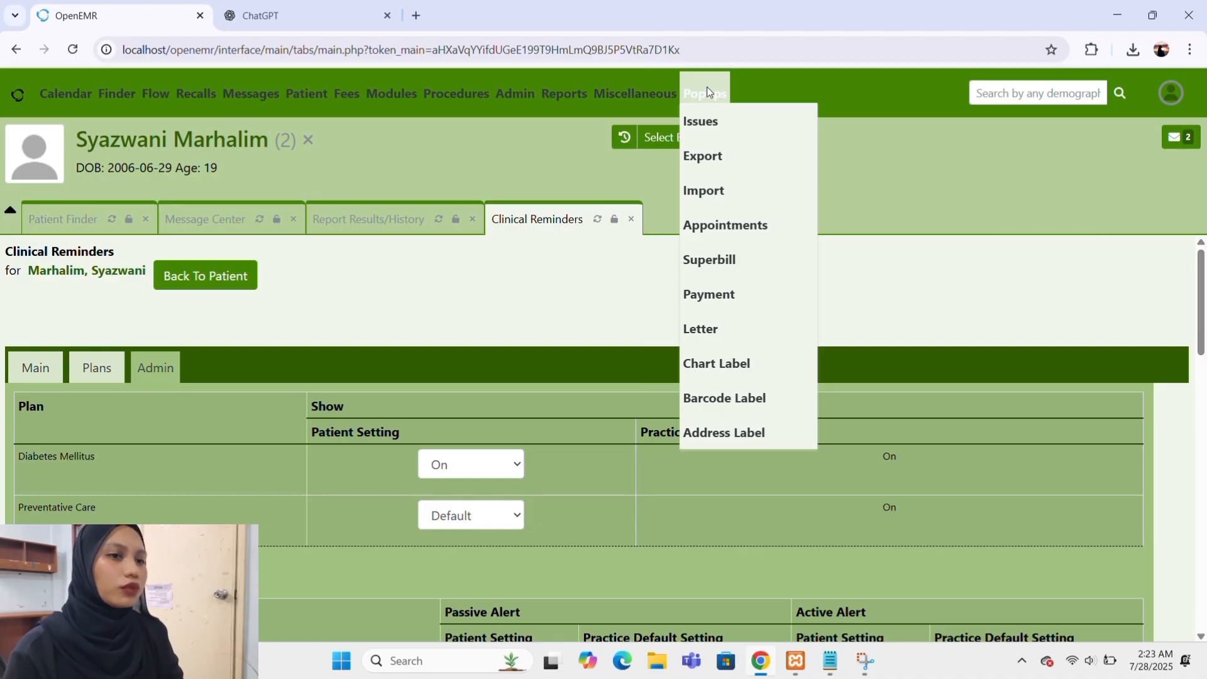